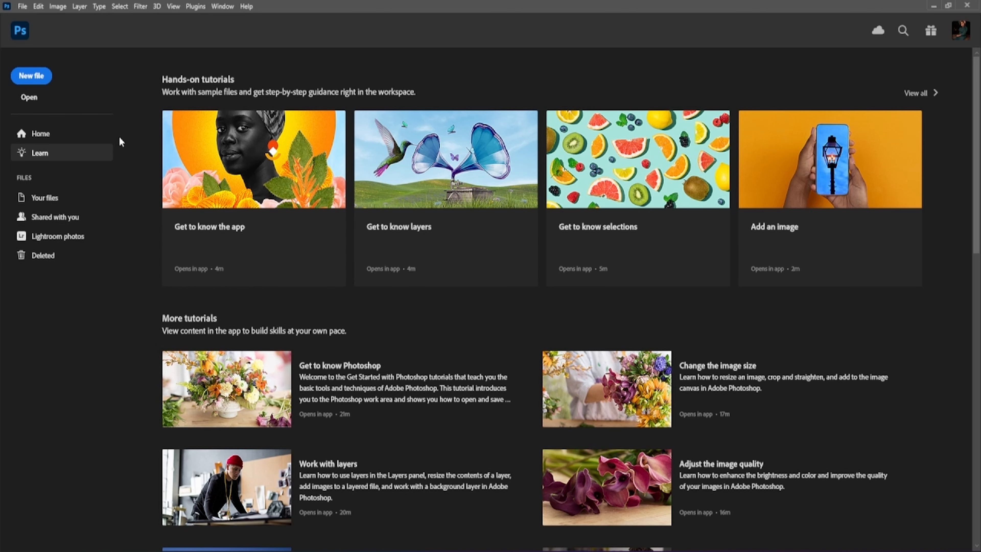
# - Return to the Home screen listing the recent TMM04149_1 copy.jpg file
pyautogui.click(55, 137)
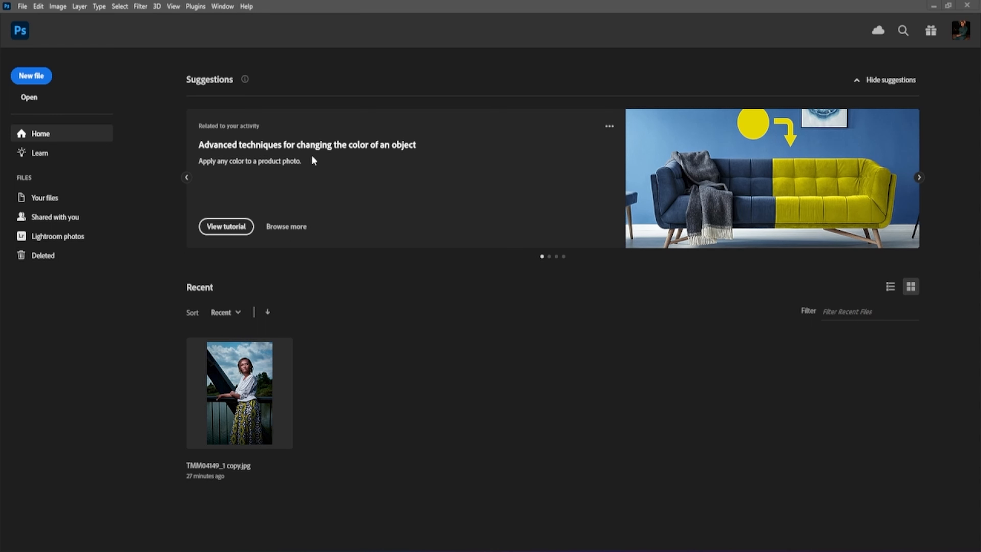
pyautogui.click(25, 4)
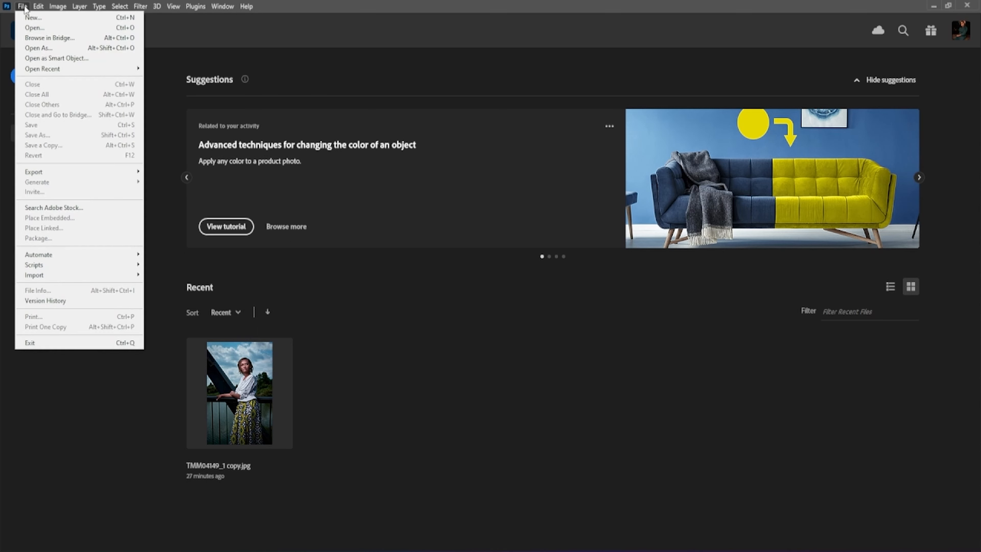
# - Create Untitled-1 from the 1920 x 1080 px preset at 300 ppi with Transparent background contents
pyautogui.click(27, 14)
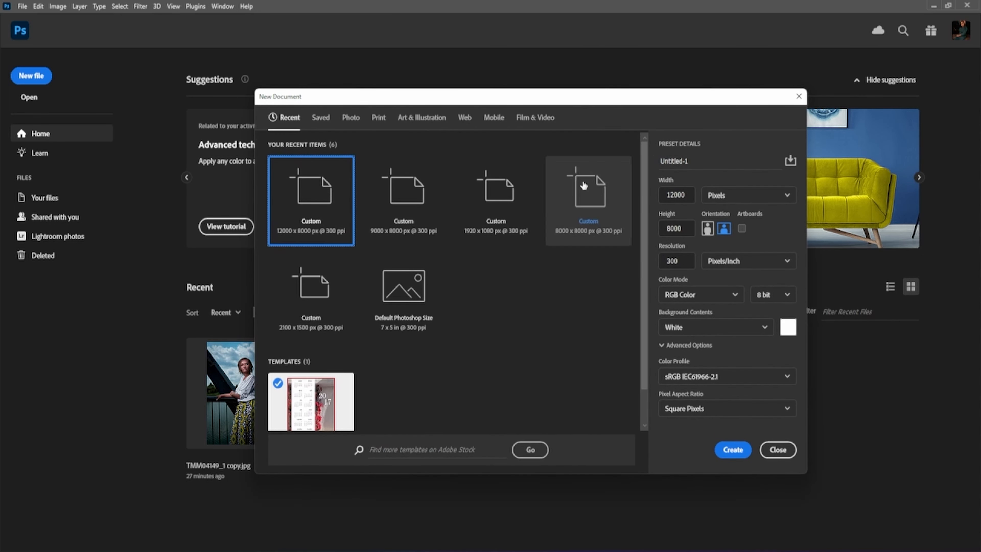
pyautogui.click(407, 209)
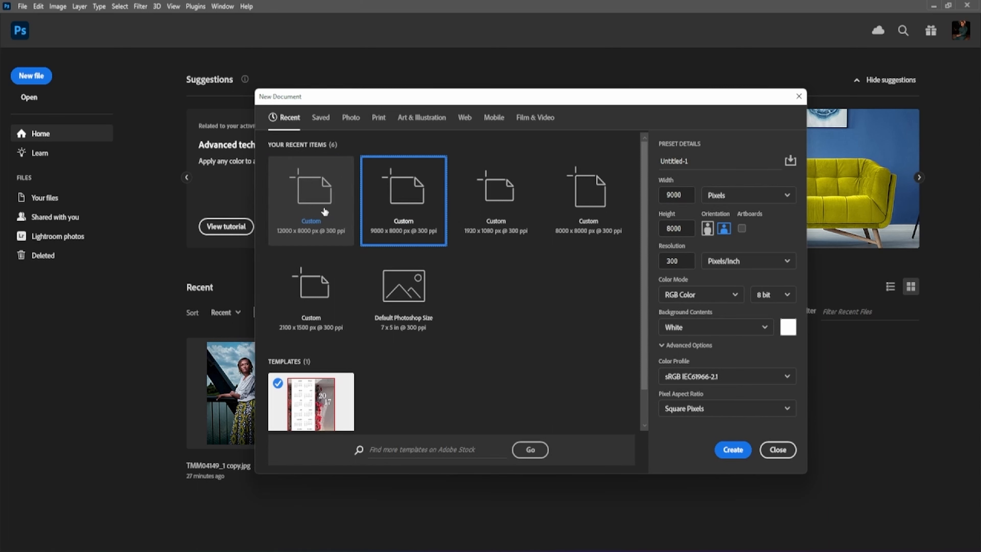
pyautogui.click(508, 195)
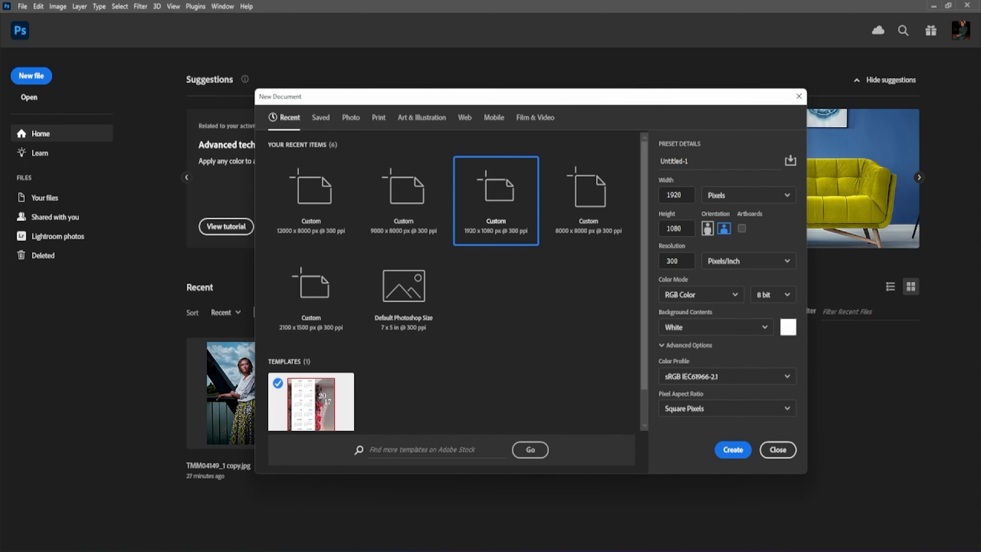
pyautogui.click(788, 327)
pyautogui.moveTo(836, 501); pyautogui.dragTo(415, 266)
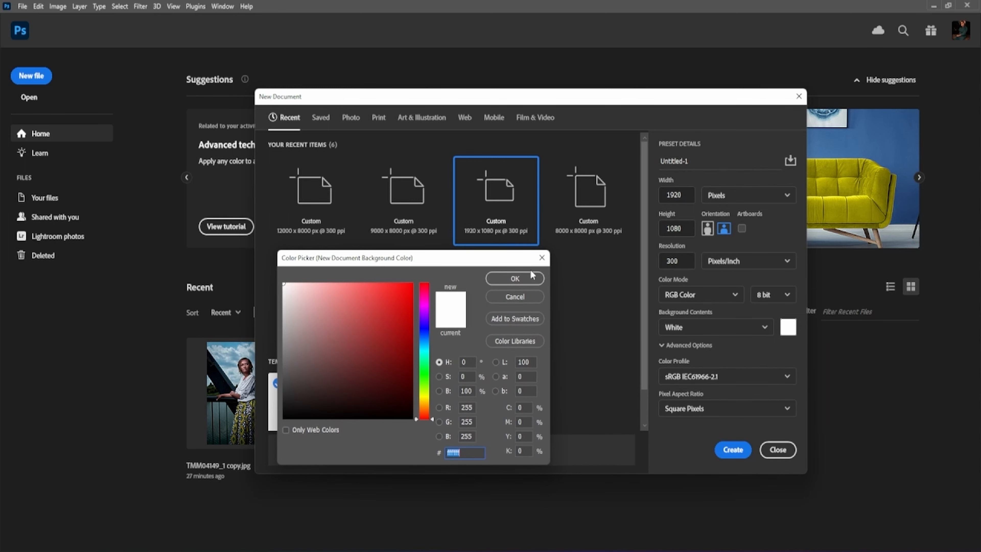
pyautogui.click(542, 258)
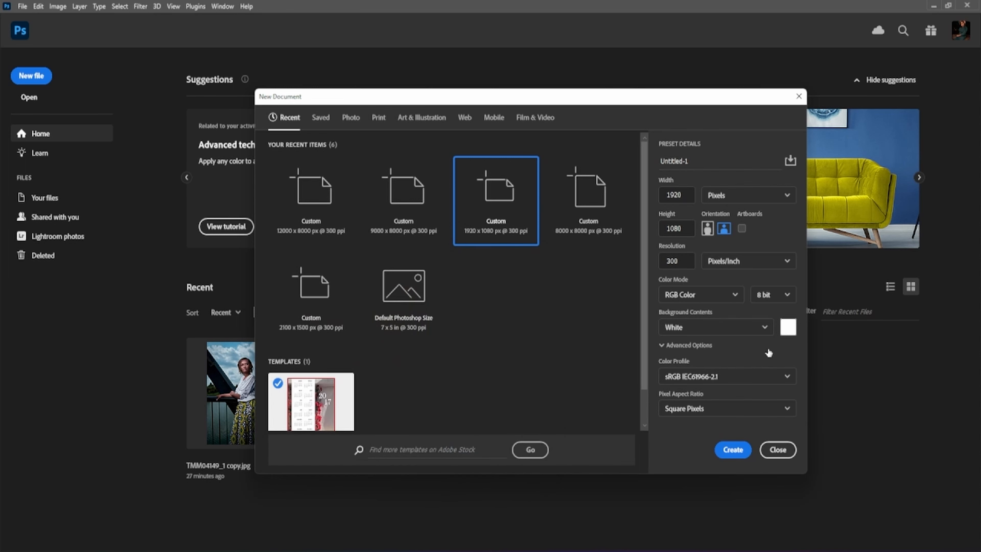
pyautogui.click(765, 328)
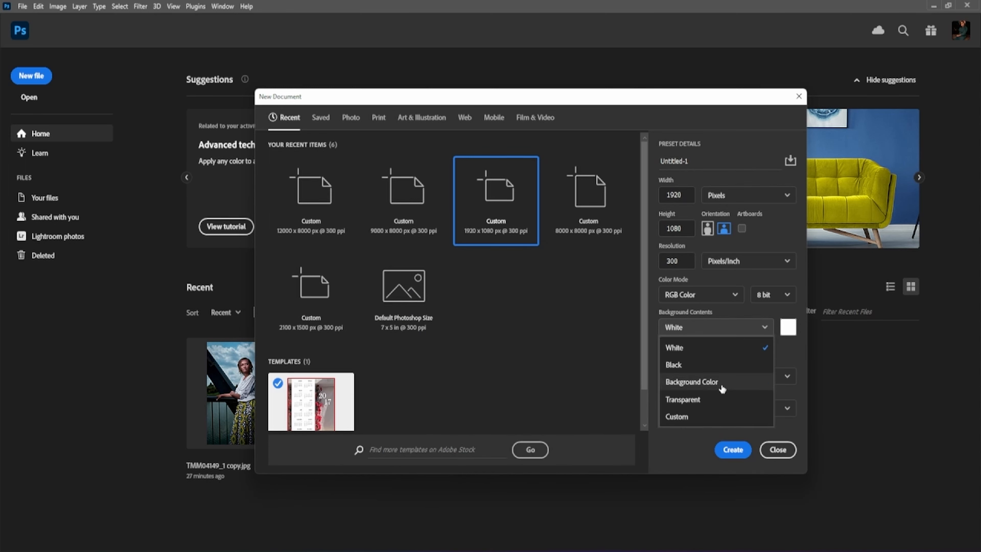
pyautogui.click(702, 398)
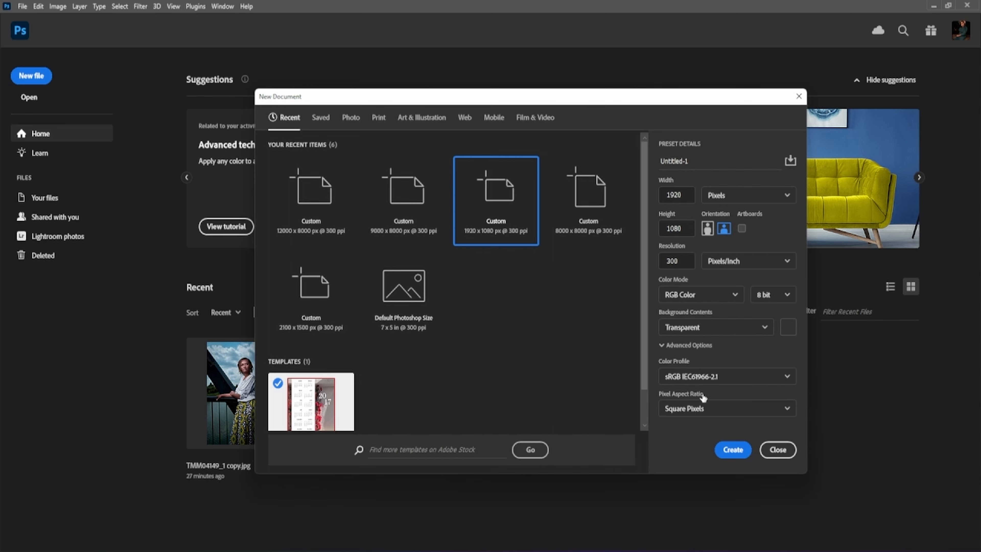
pyautogui.click(735, 451)
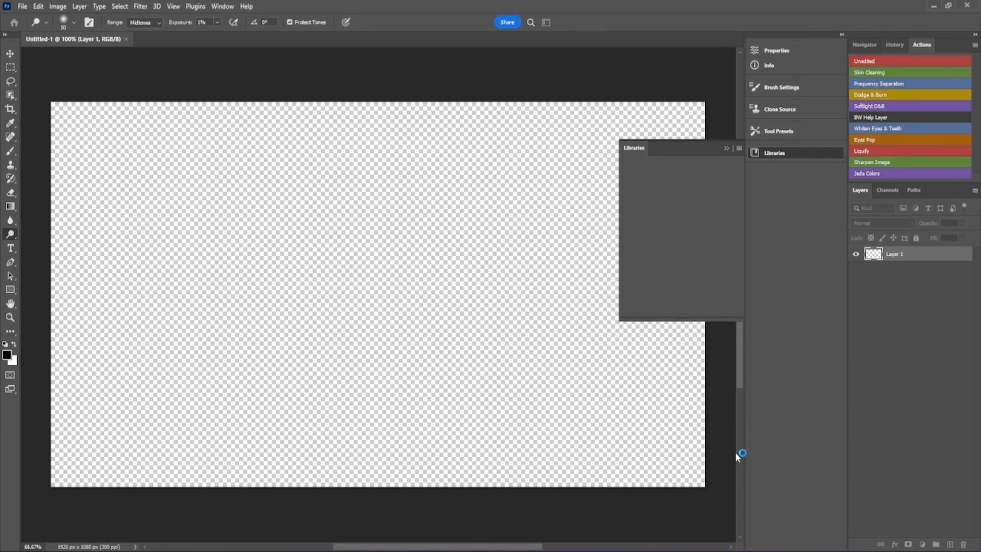
# - Hide Layer 1 and collapse the Libraries panel covering the canvas
pyautogui.click(856, 254)
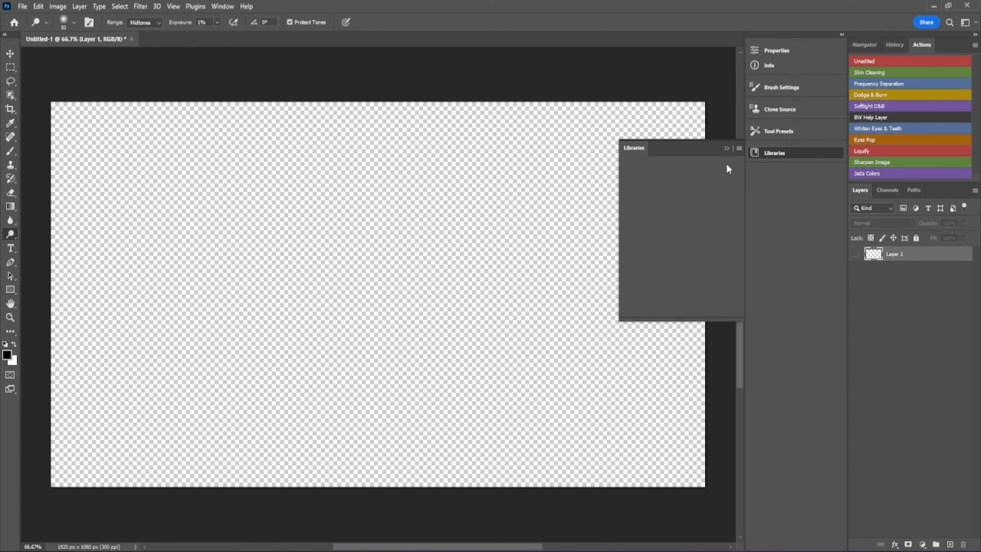
pyautogui.click(726, 150)
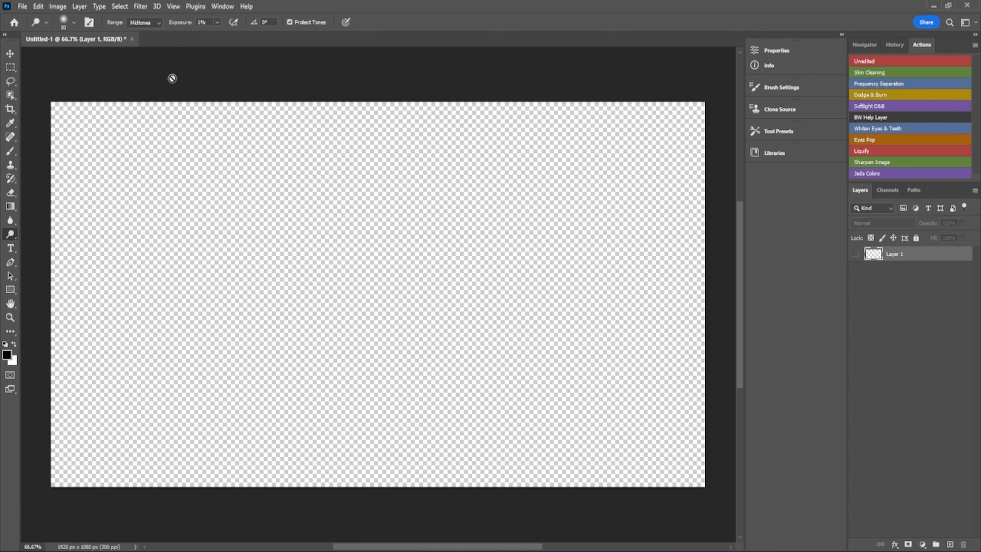
pyautogui.click(23, 7)
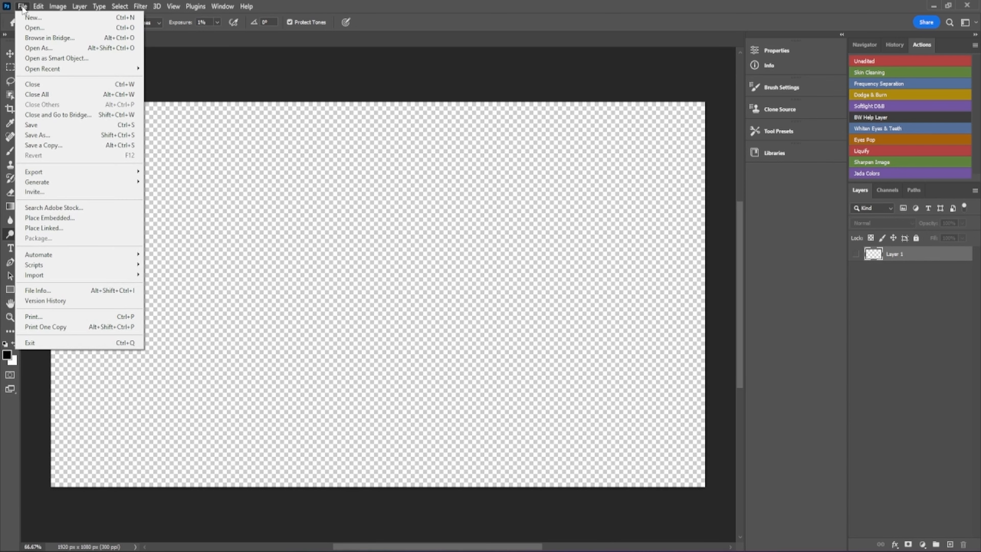
# - Open TMM01231 copy.png from the My Book (E:) drive
pyautogui.click(25, 27)
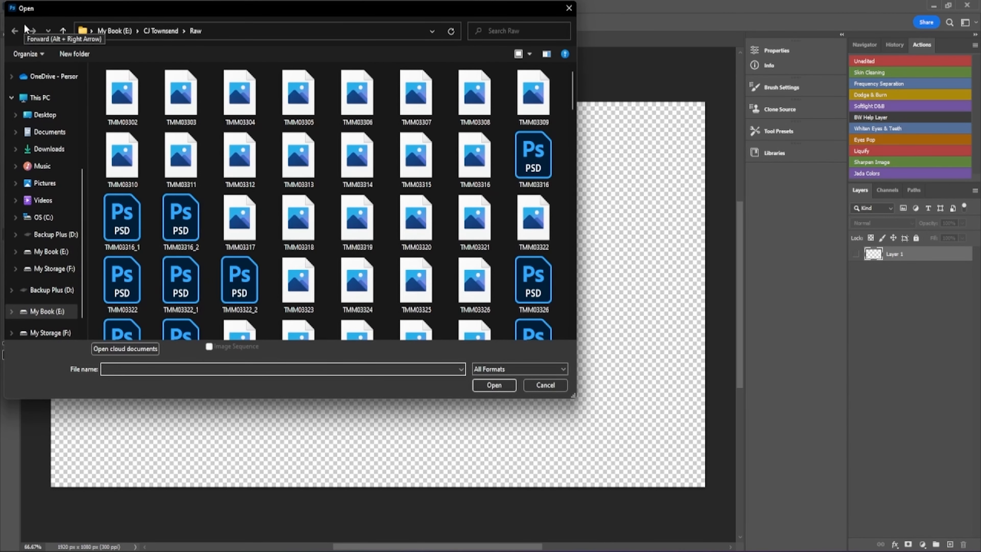
pyautogui.click(49, 313)
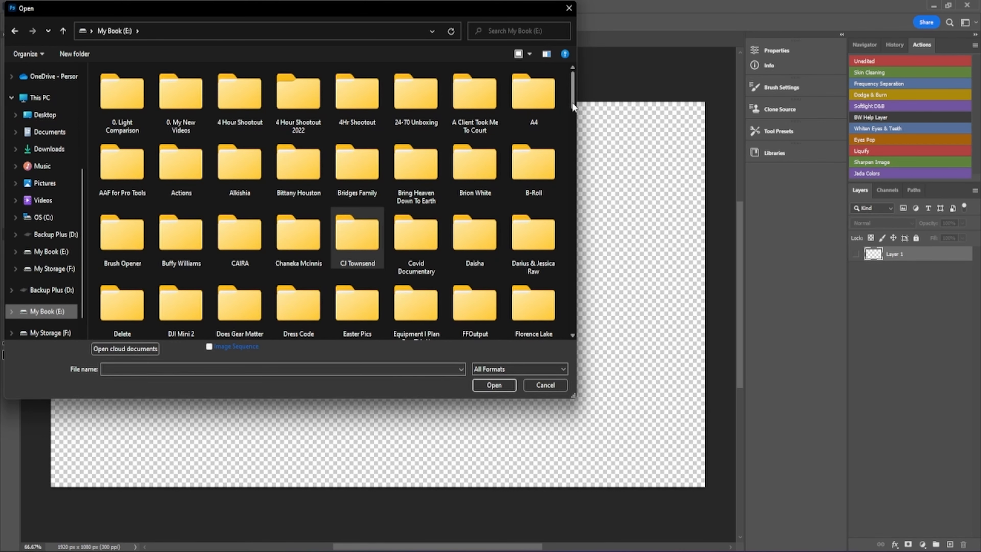
pyautogui.moveTo(572, 102); pyautogui.dragTo(565, 194)
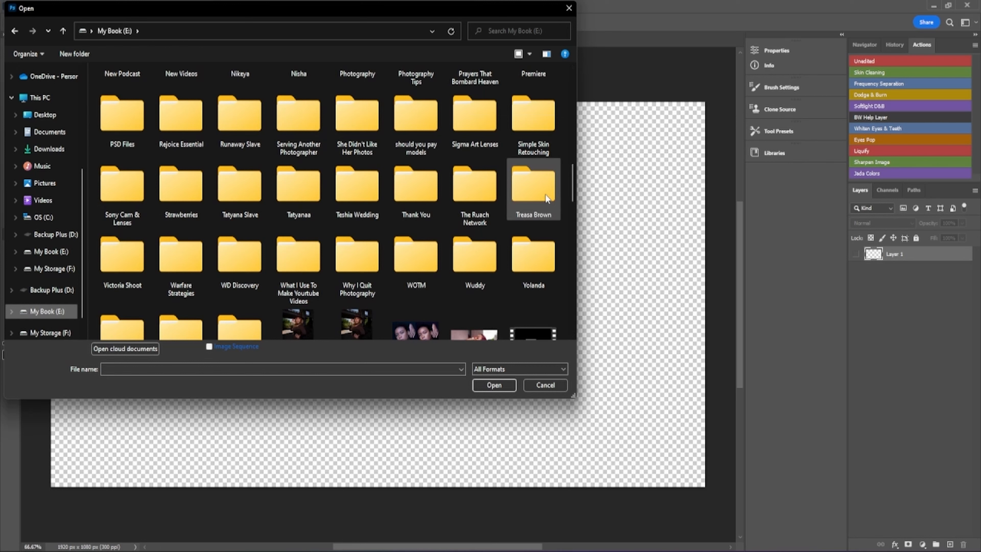
pyautogui.doubleClick(535, 201)
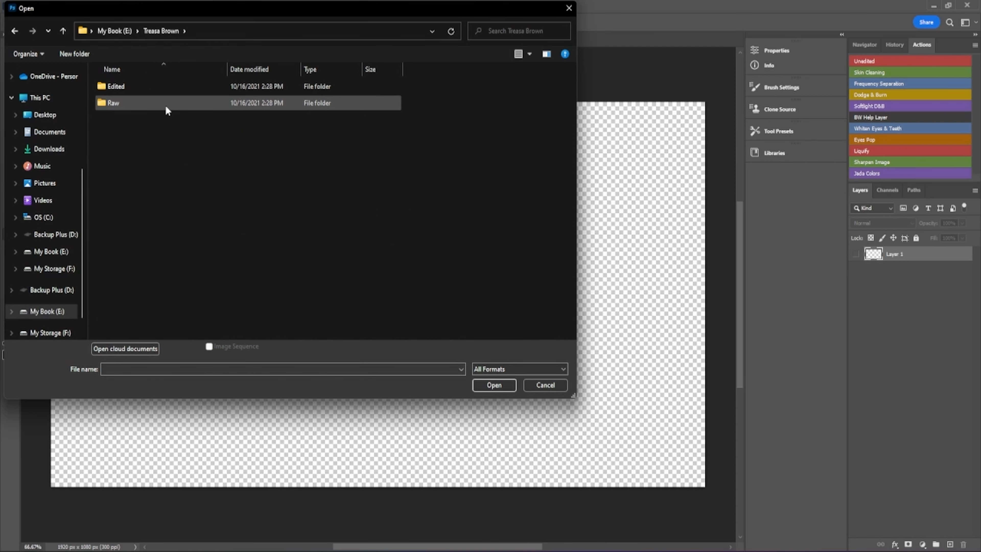
pyautogui.click(63, 30)
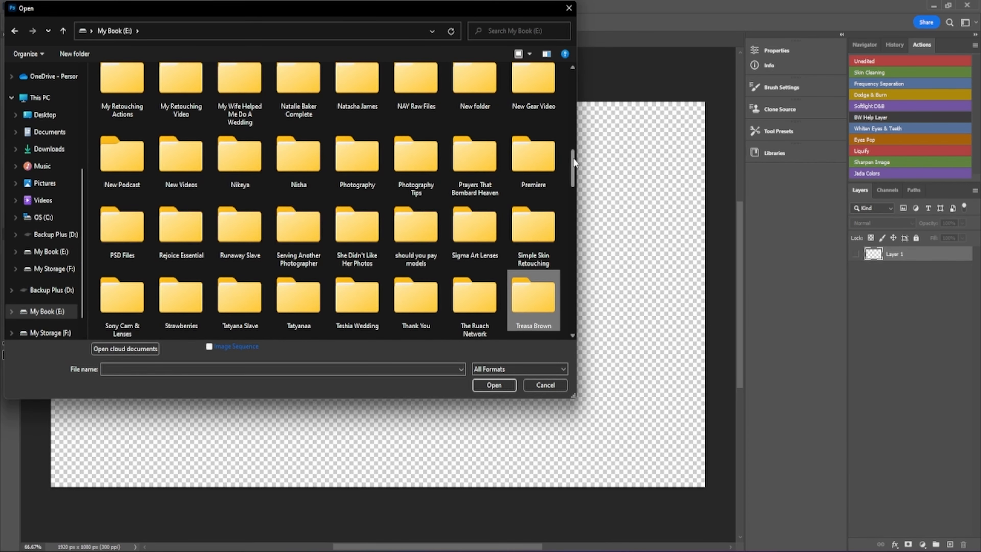
pyautogui.moveTo(574, 162); pyautogui.dragTo(579, 189)
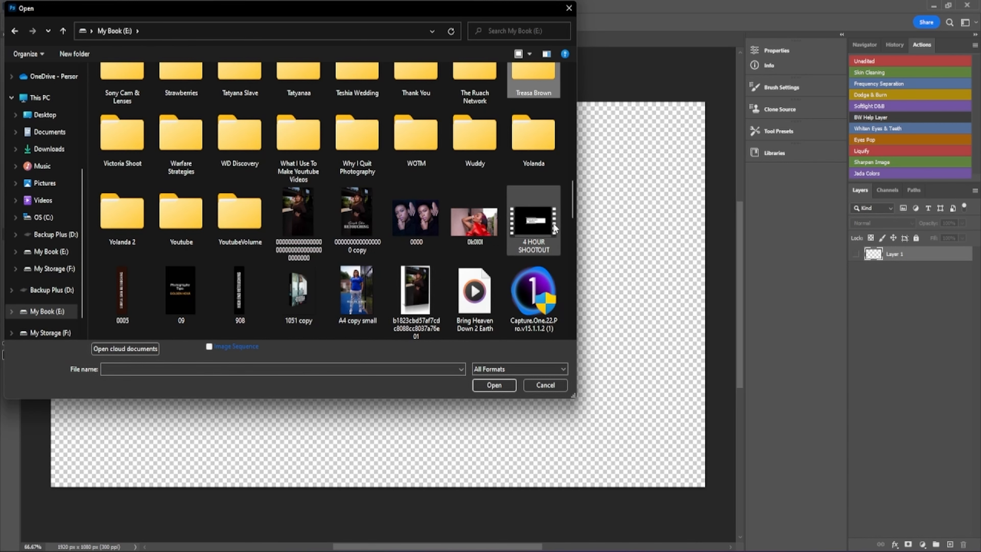
pyautogui.moveTo(574, 203); pyautogui.dragTo(574, 300)
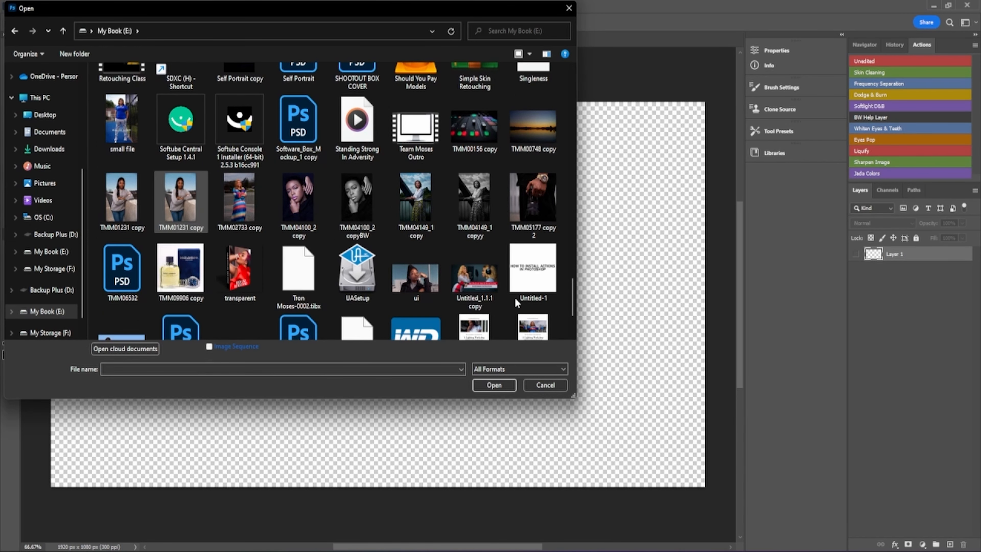
pyautogui.click(173, 205)
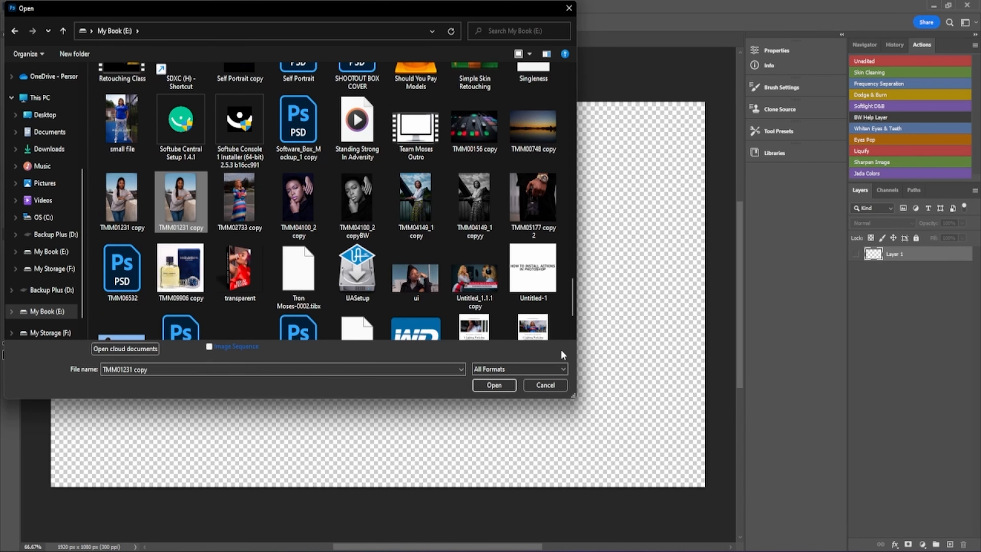
pyautogui.click(500, 383)
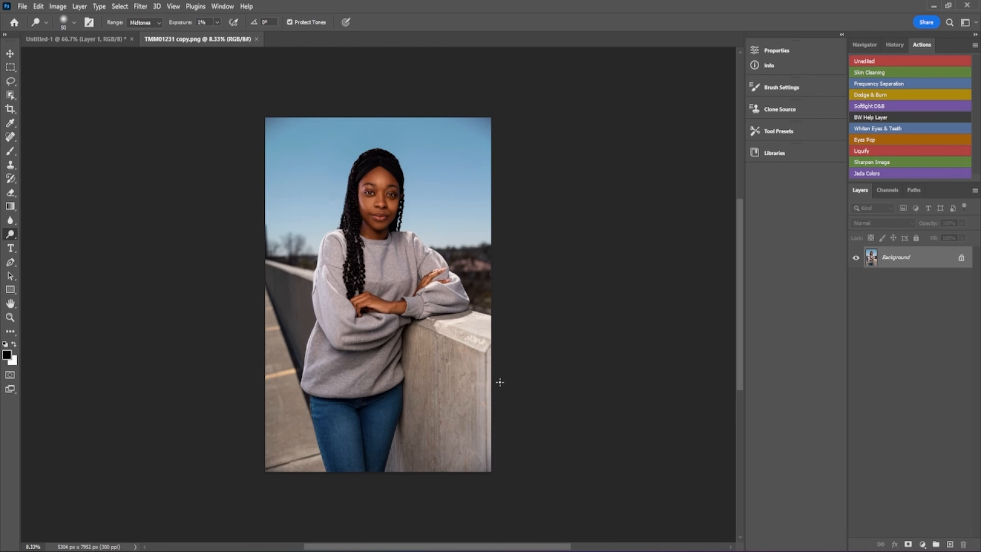
# - Zoom the portrait with Ctrl+0 so it fills the window height
pyautogui.hotkey('ctrl', '0')
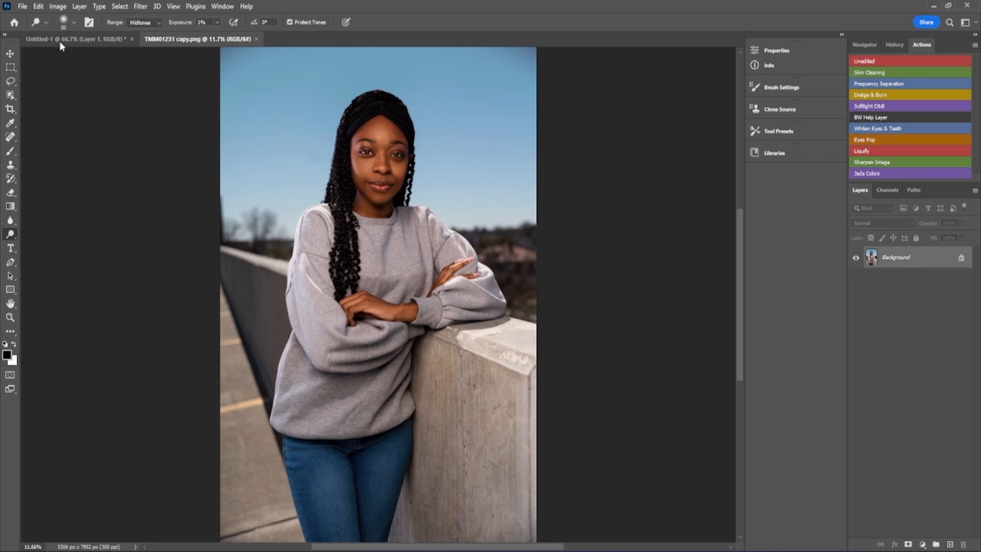
pyautogui.click(22, 6)
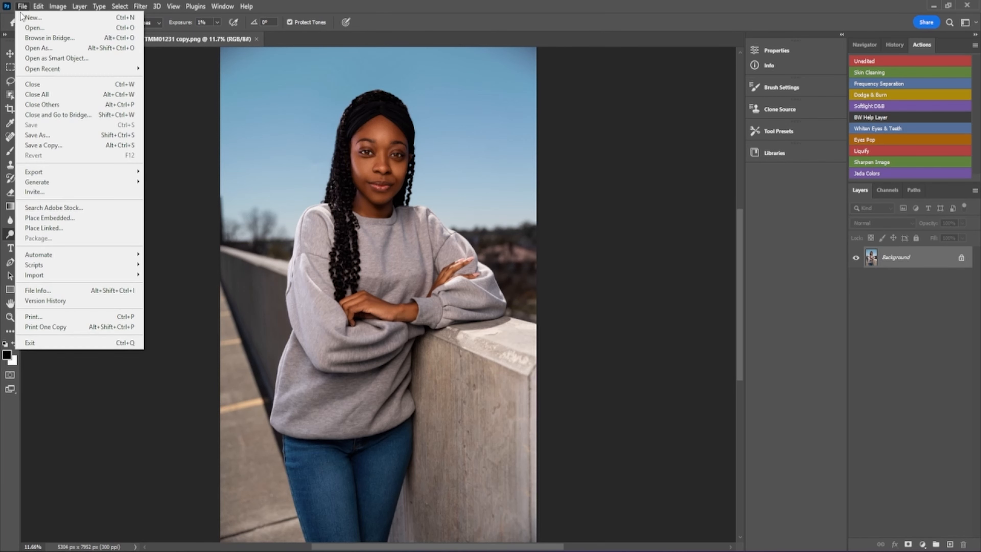
# - Select every file in the client's Raw folder, from TMM02770 to the last, and open them
pyautogui.click(34, 27)
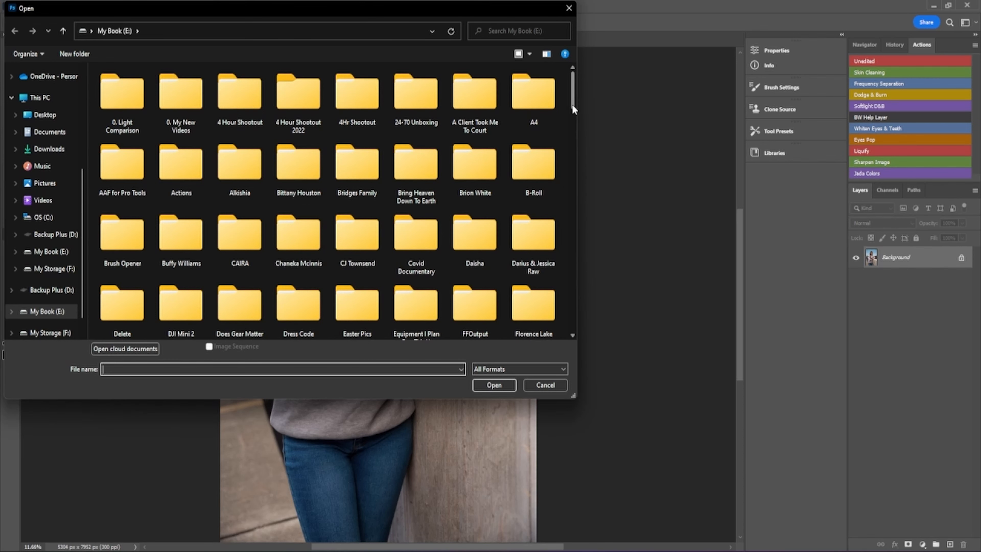
pyautogui.moveTo(573, 109); pyautogui.dragTo(571, 124)
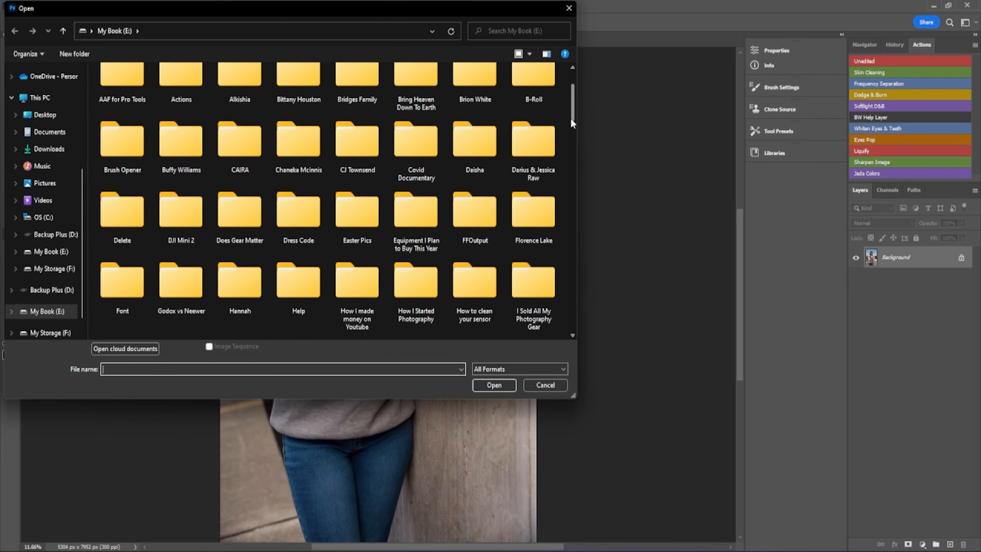
pyautogui.doubleClick(475, 148)
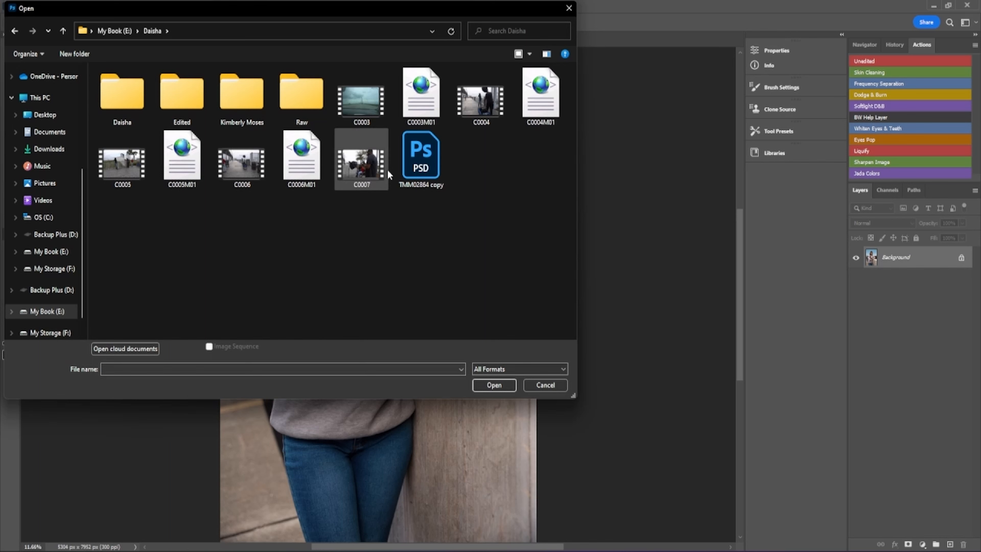
pyautogui.doubleClick(308, 99)
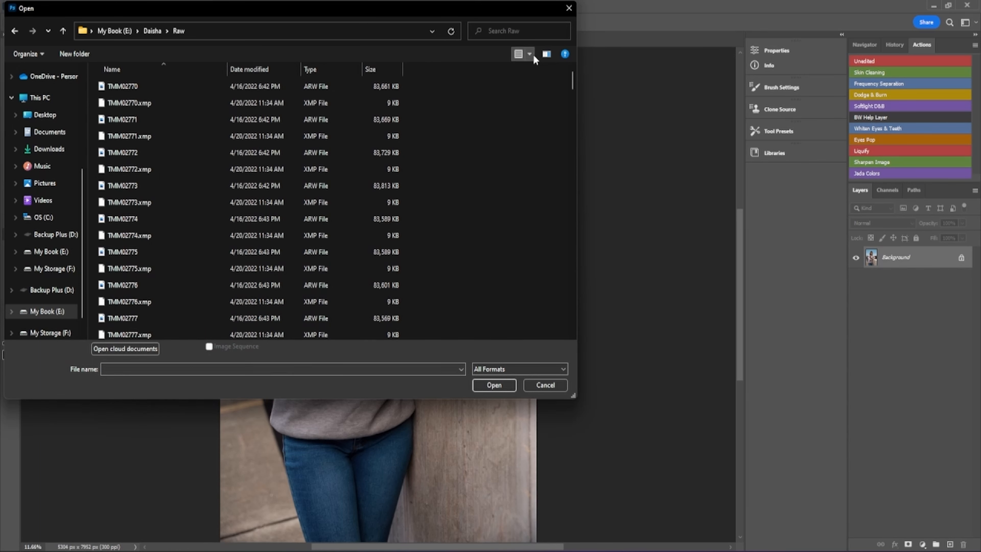
pyautogui.click(155, 82)
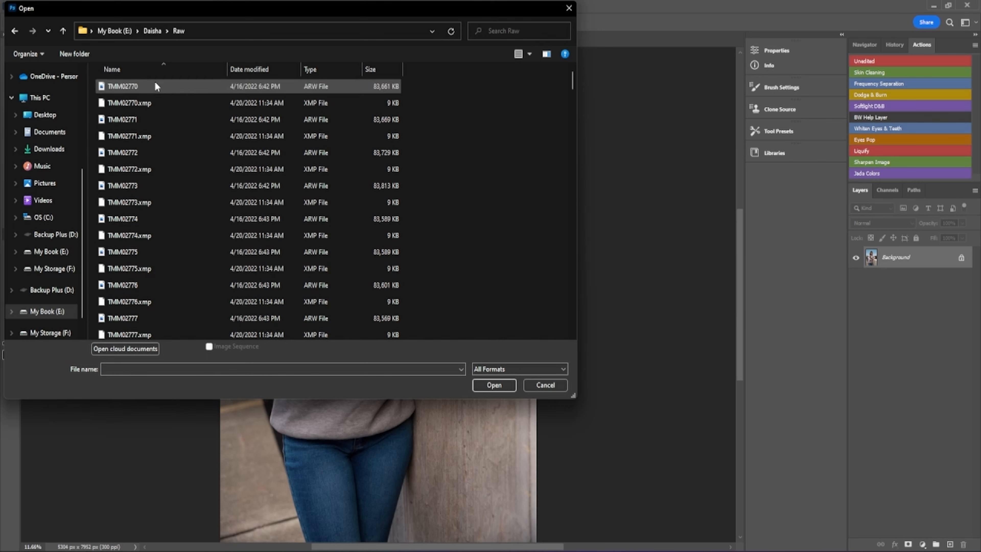
pyautogui.moveTo(572, 81); pyautogui.dragTo(563, 332)
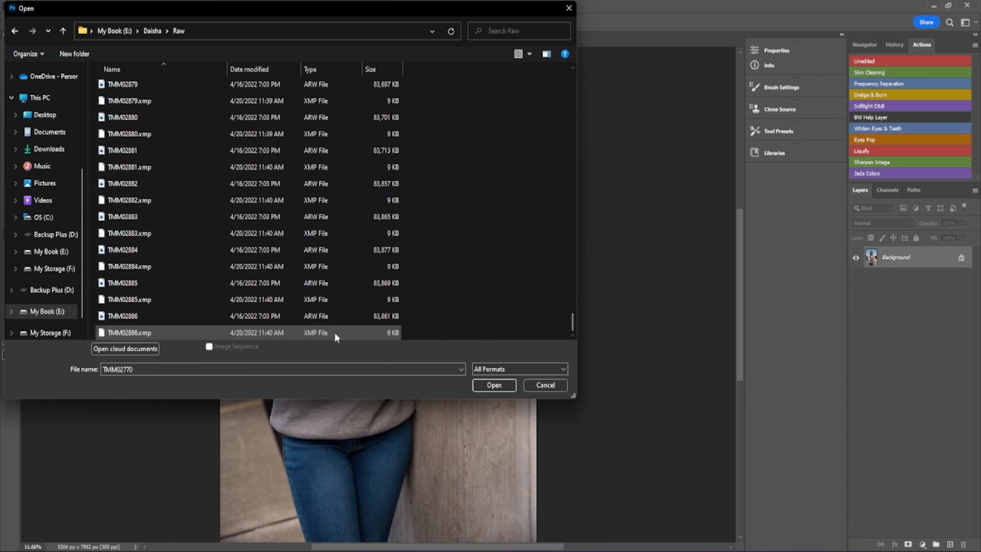
pyautogui.keyDown('shift'); pyautogui.click(288, 333); pyautogui.keyUp('shift')
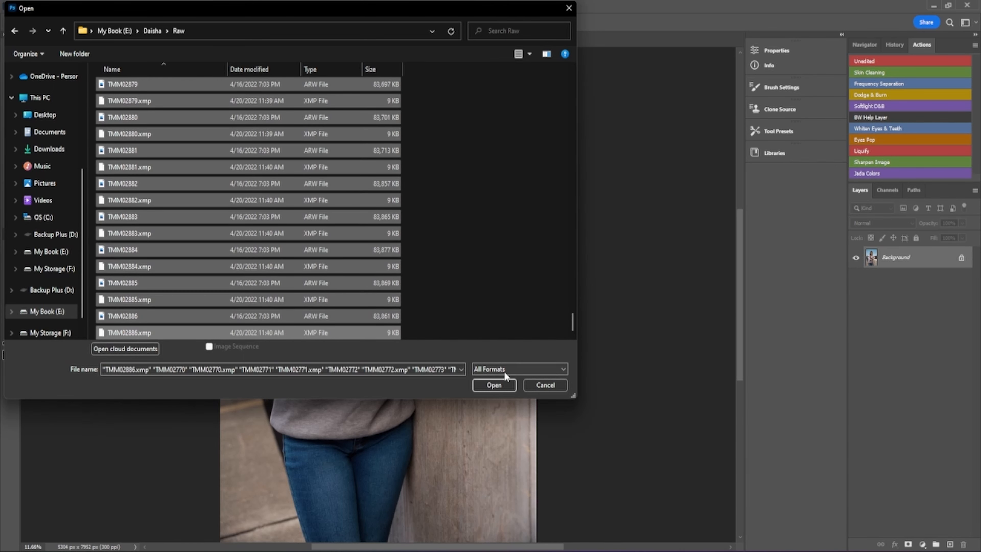
pyautogui.click(495, 385)
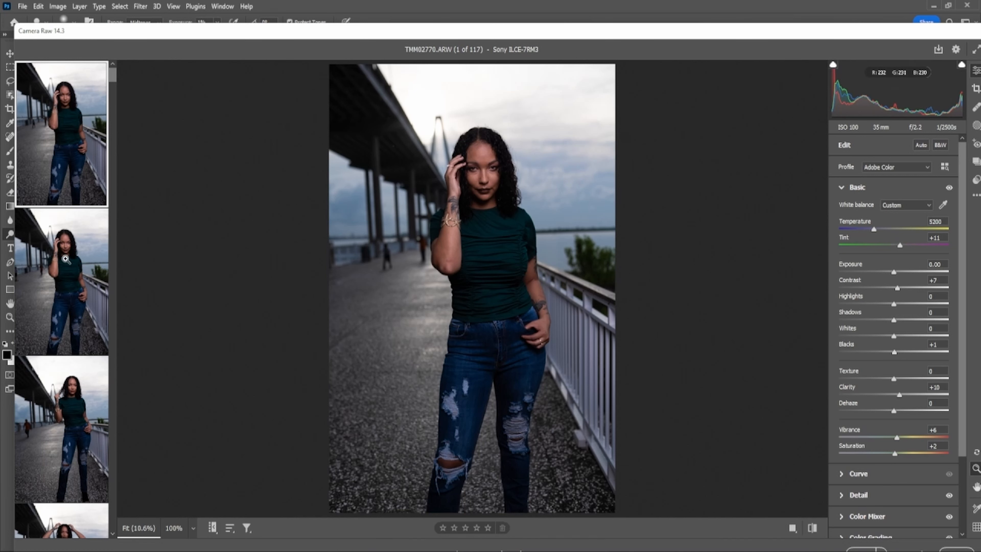
# - Browse the Camera Raw filmstrip from TMM02771 through image 12 of 117
pyautogui.moveTo(69, 270)
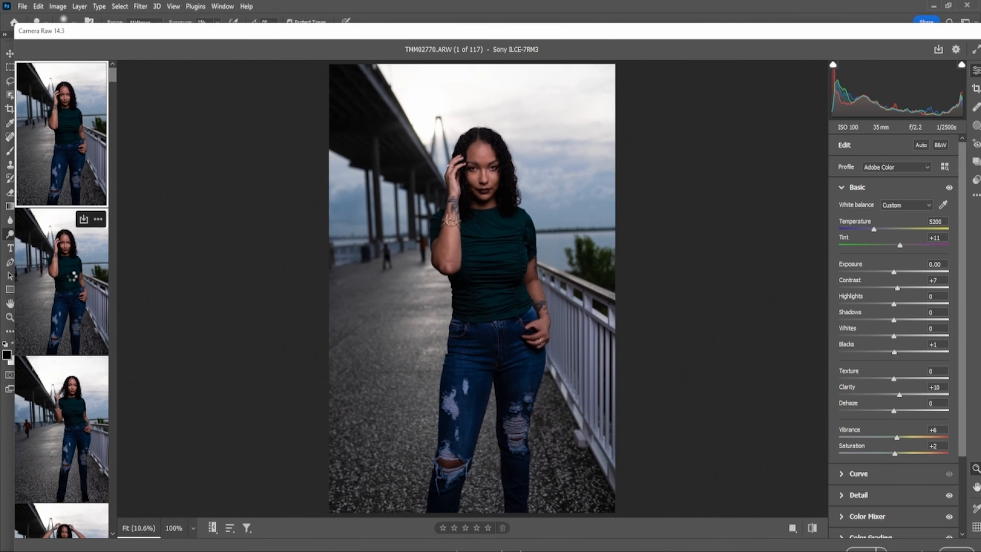
pyautogui.click(72, 276)
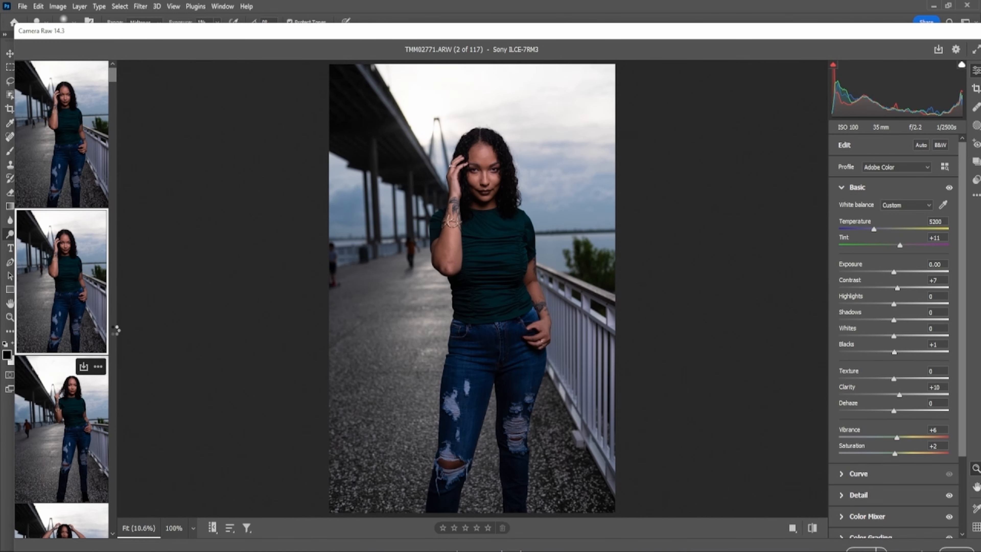
pyautogui.press('Right')
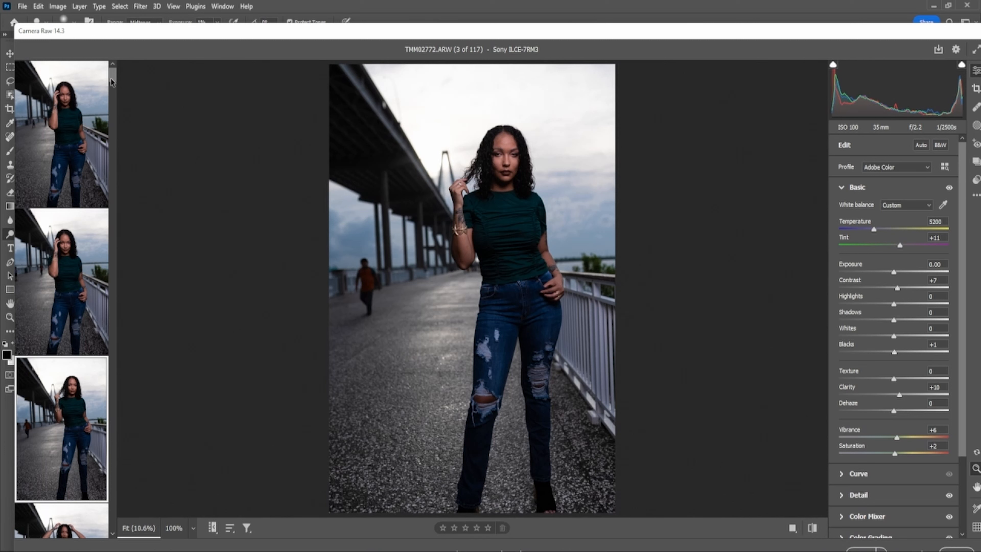
pyautogui.moveTo(111, 82); pyautogui.dragTo(111, 247)
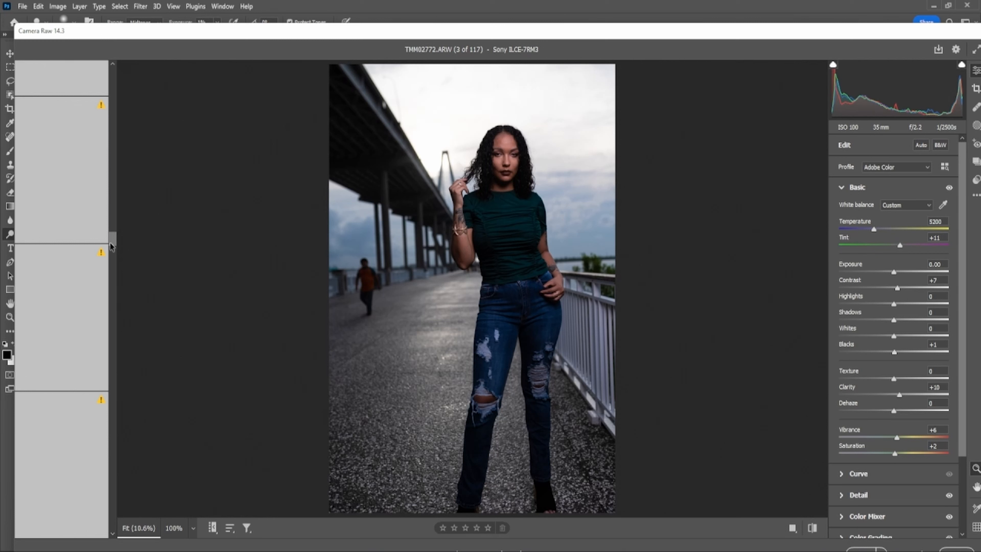
pyautogui.moveTo(109, 243); pyautogui.dragTo(131, 127)
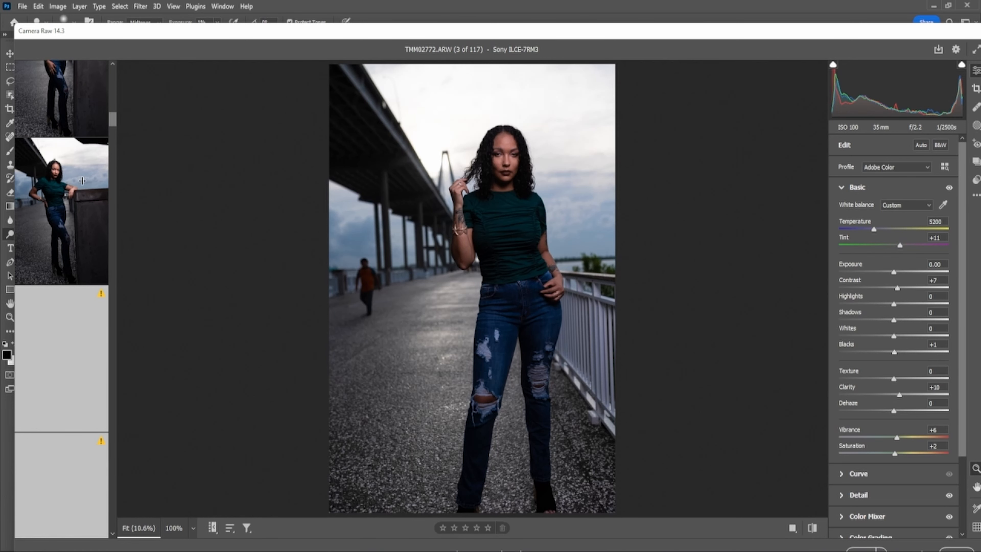
pyautogui.click(82, 180)
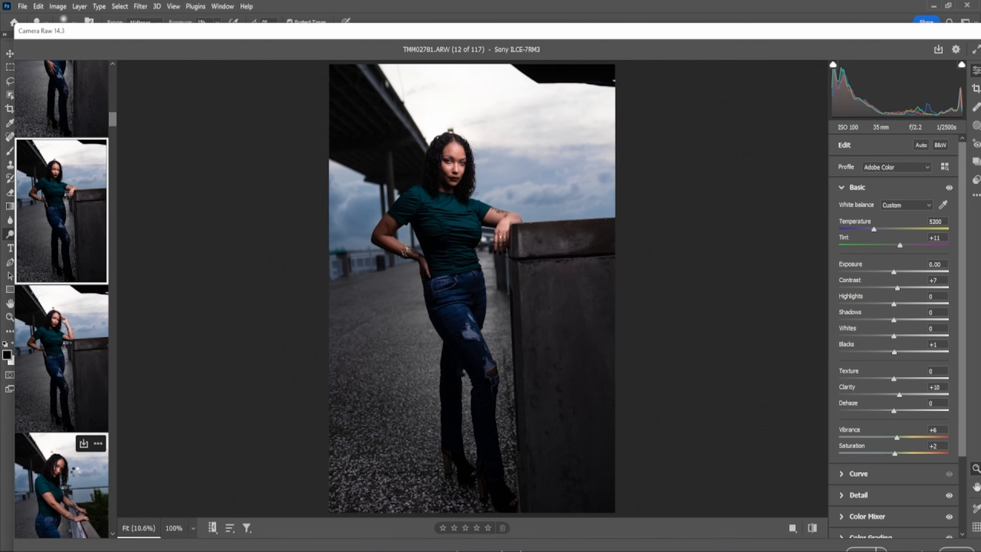
# - Continue through images 14, 30, 31 and 29, ending on image 49, TMM02818.ARW
pyautogui.click(75, 476)
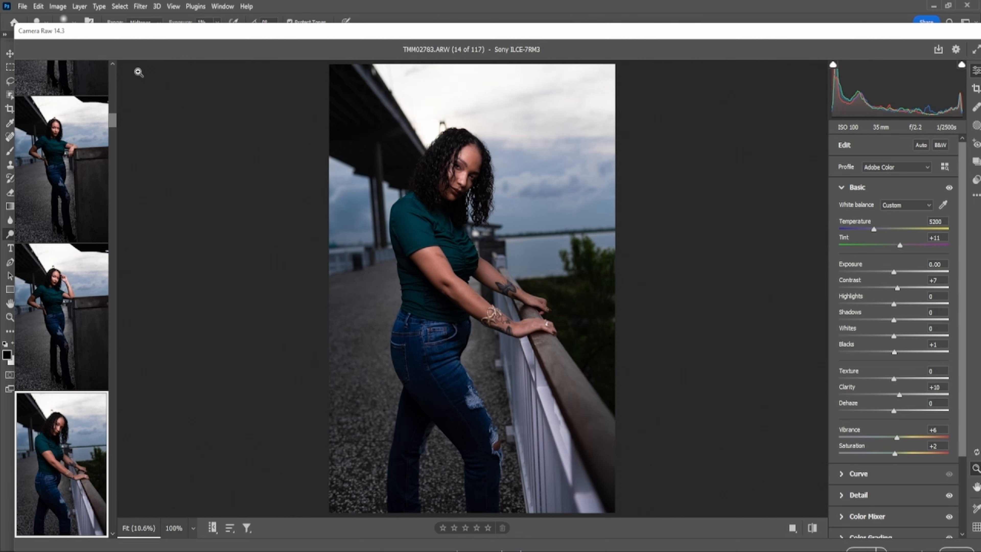
pyautogui.moveTo(113, 125); pyautogui.dragTo(116, 204)
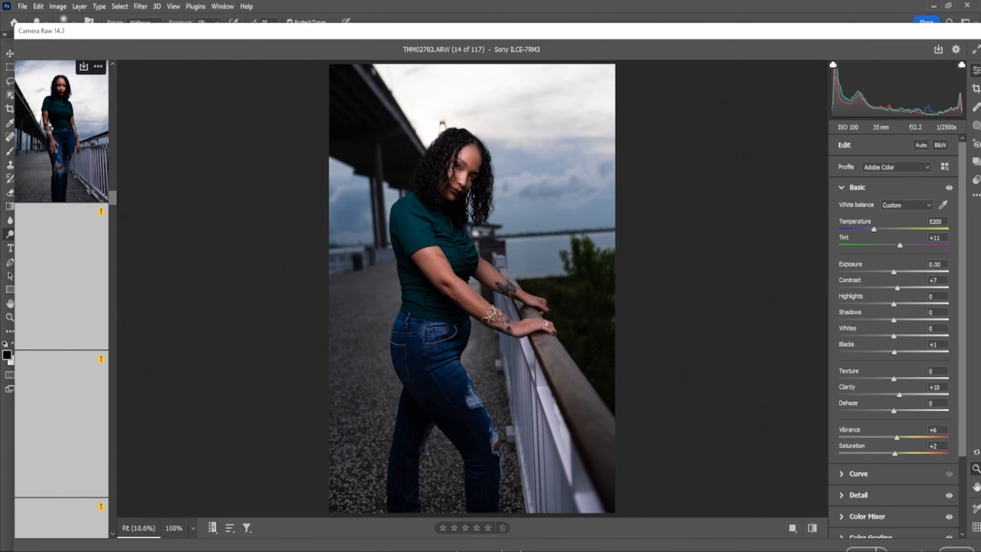
pyautogui.click(62, 131)
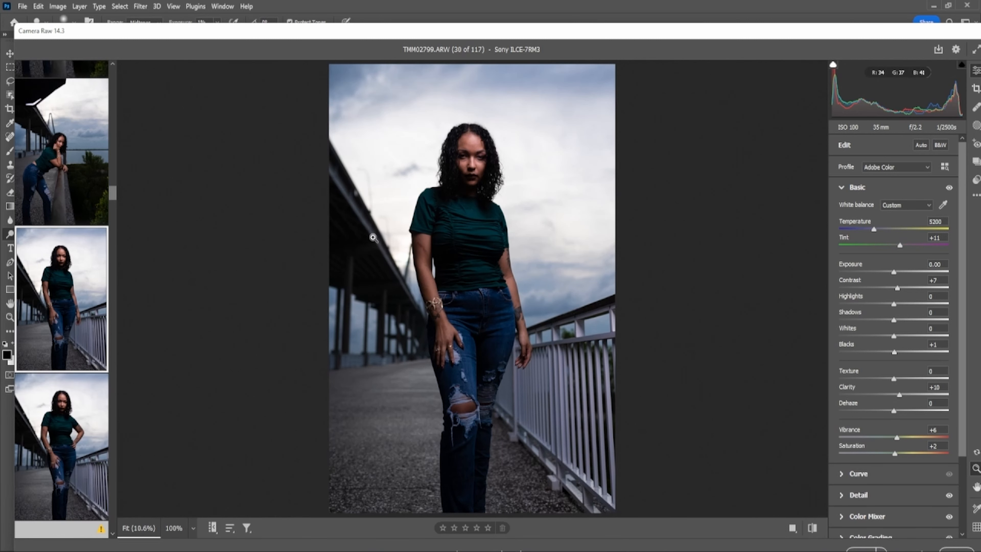
pyautogui.click(63, 421)
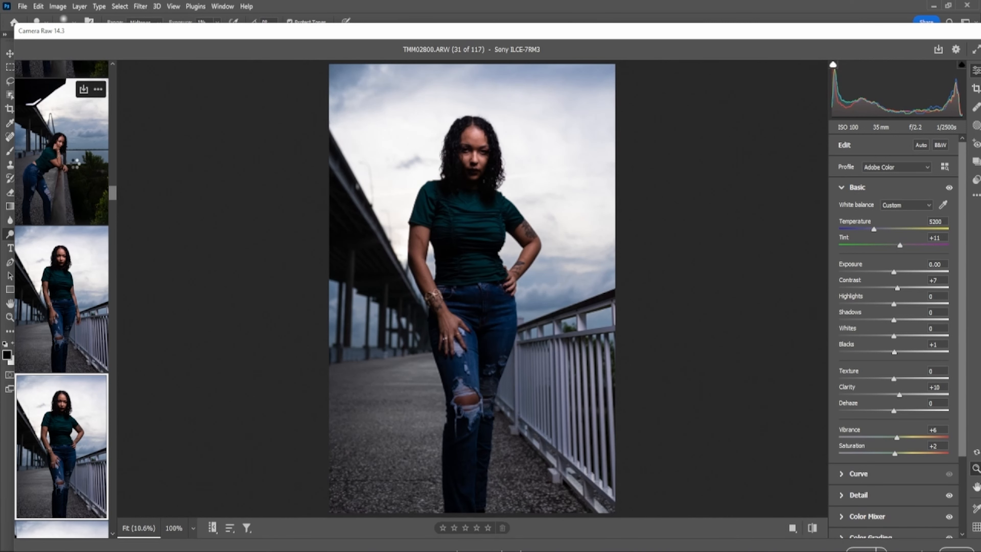
pyautogui.click(76, 167)
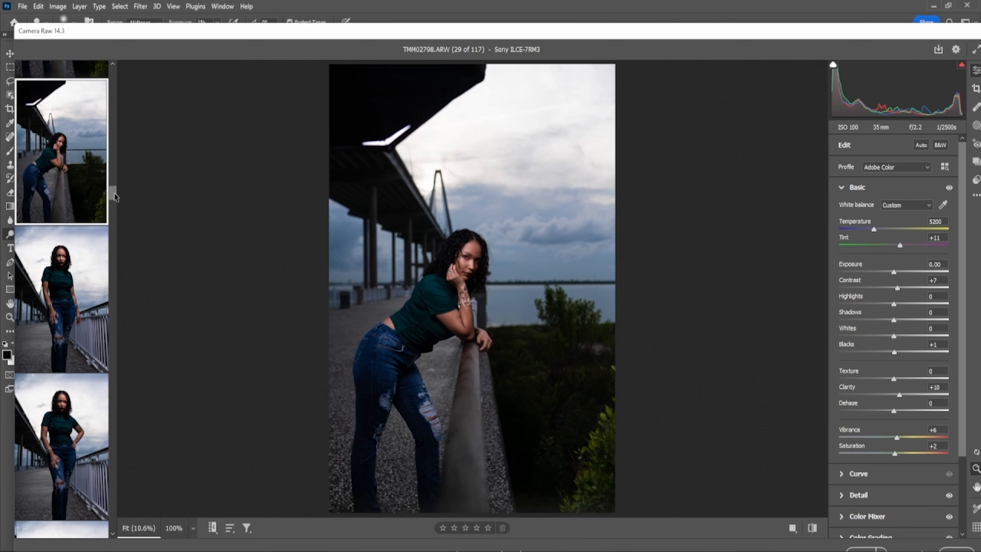
pyautogui.moveTo(115, 197); pyautogui.dragTo(109, 275)
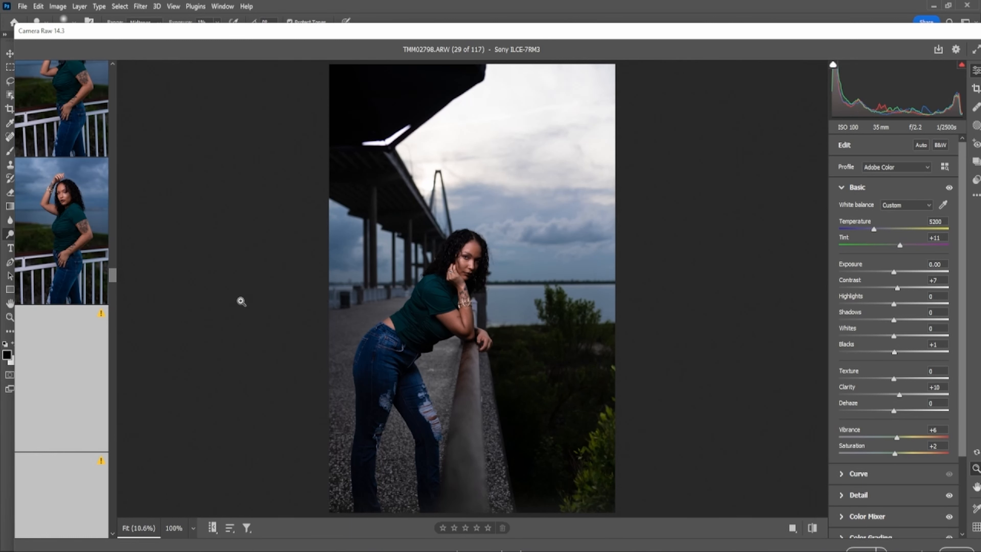
pyautogui.click(72, 231)
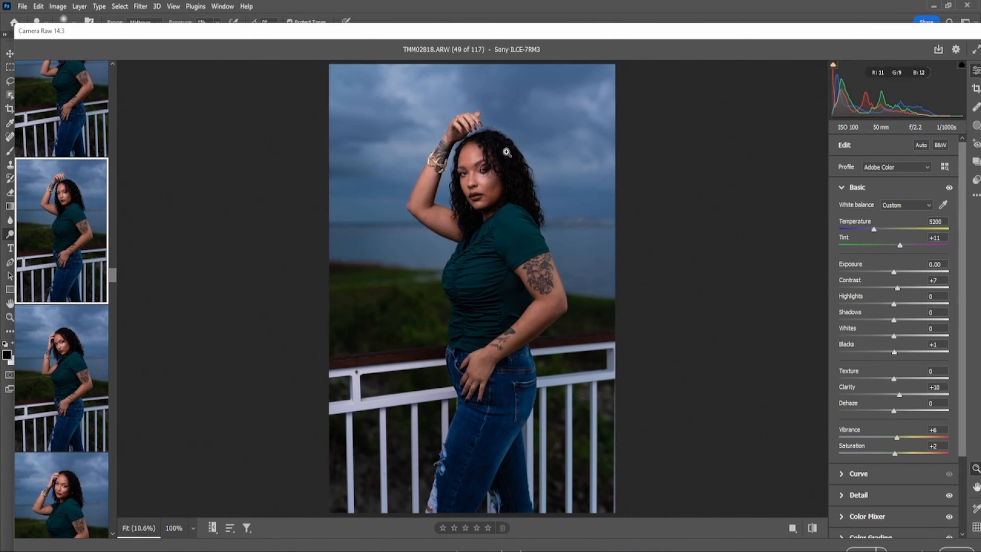
pyautogui.click(495, 170)
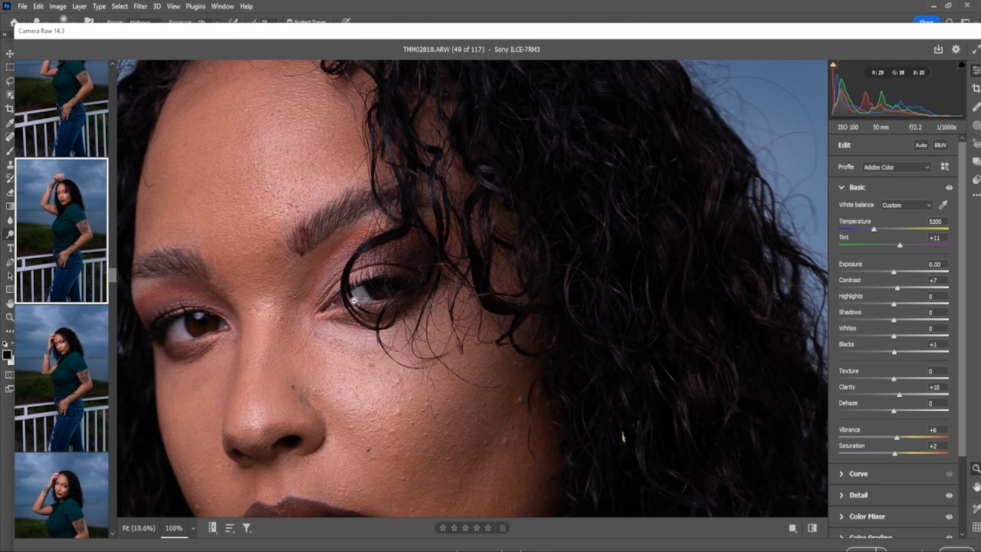
pyautogui.click(355, 301)
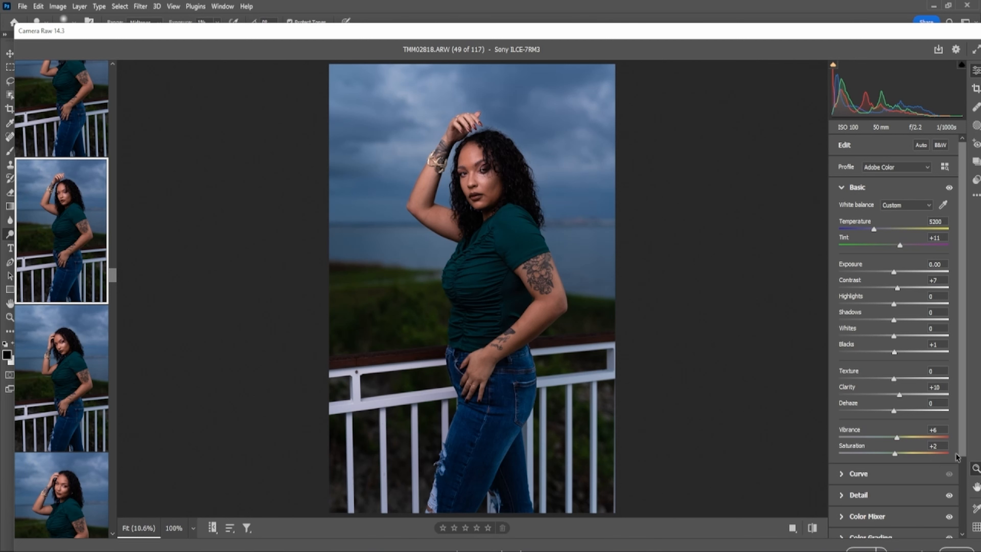
# - Check the Detail and Basic panels, then expand the Color Mixer's per-colour saturation sliders
pyautogui.moveTo(965, 456); pyautogui.dragTo(966, 535)
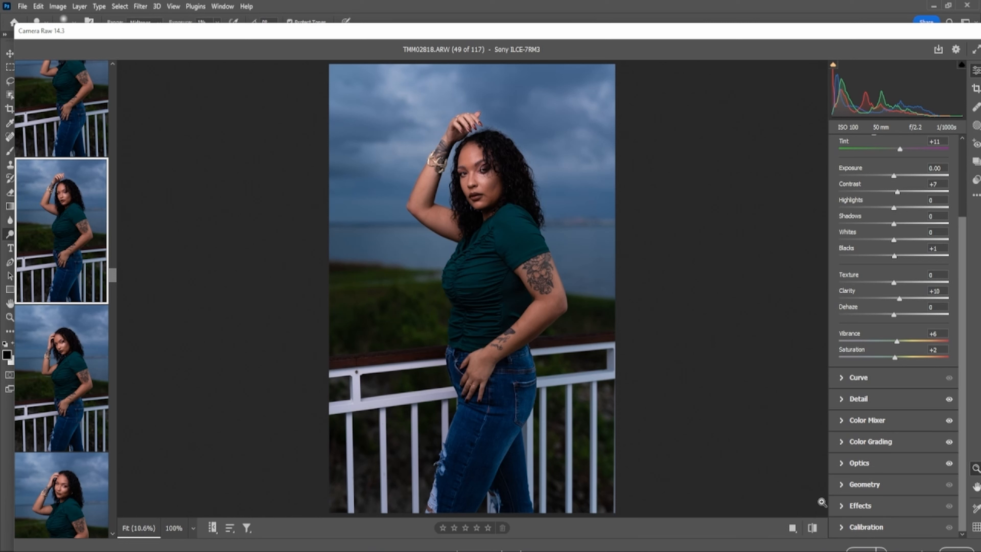
pyautogui.click(842, 402)
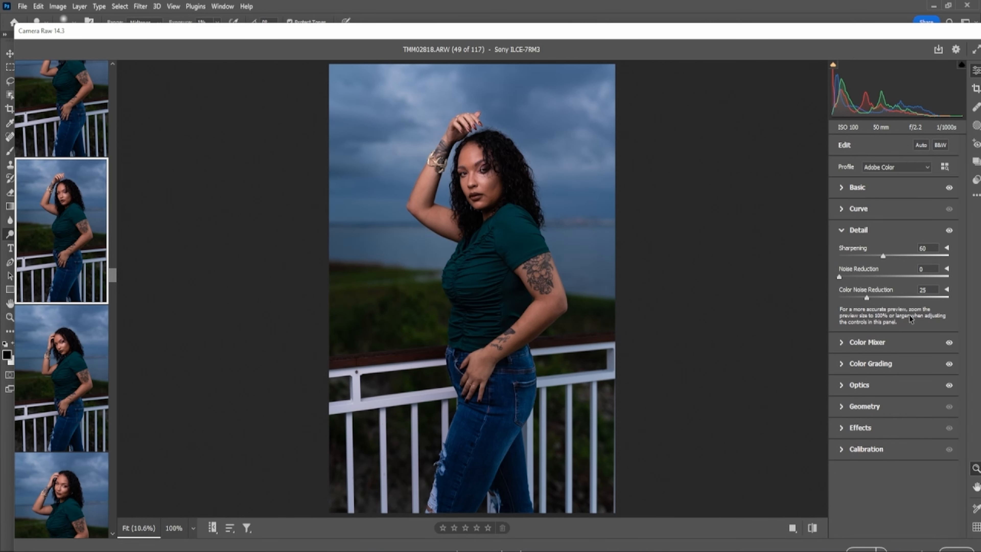
pyautogui.click(842, 231)
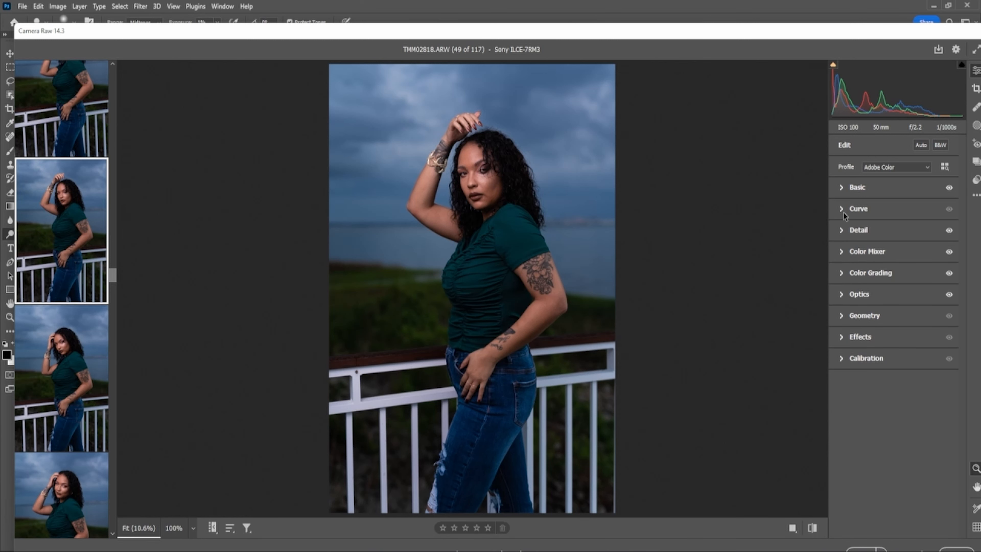
pyautogui.moveTo(844, 215)
pyautogui.click(842, 188)
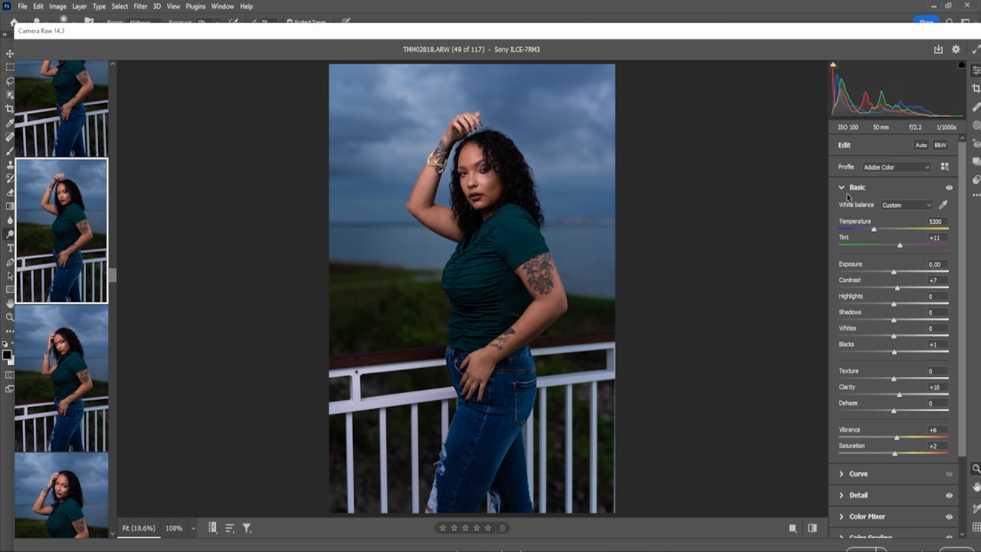
pyautogui.click(841, 188)
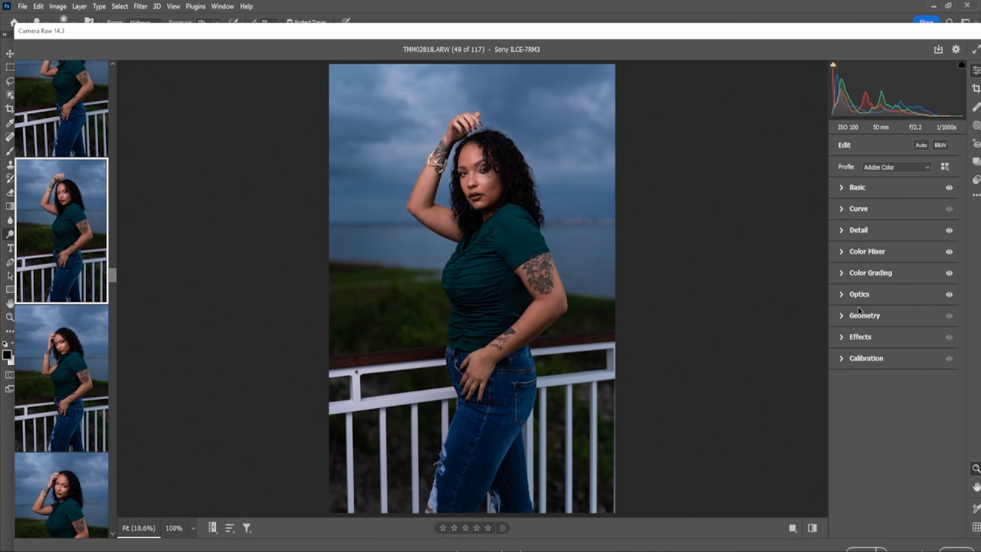
pyautogui.click(842, 252)
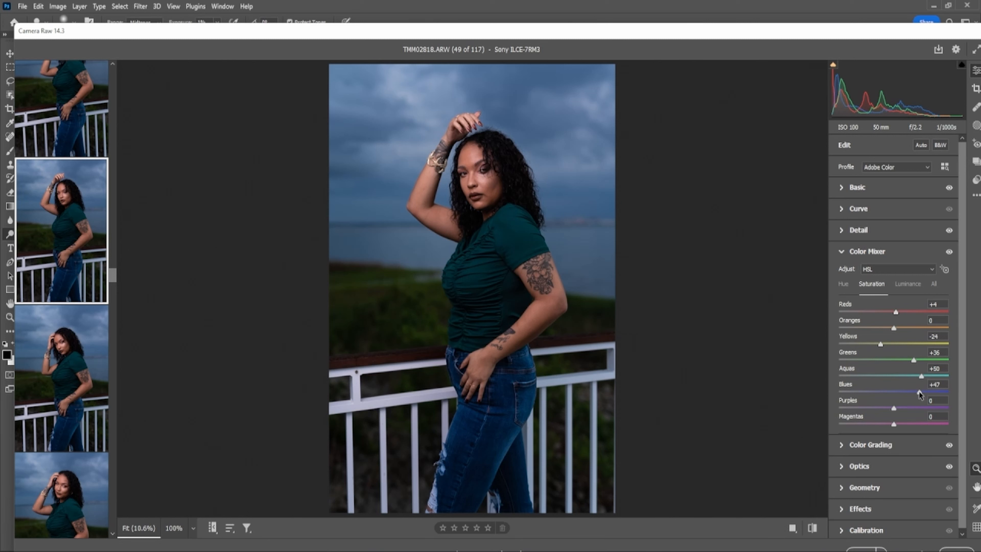
# - Set Blues saturation to +35, try Yellows, and lower Reds saturation to -10
pyautogui.moveTo(919, 391); pyautogui.dragTo(818, 404)
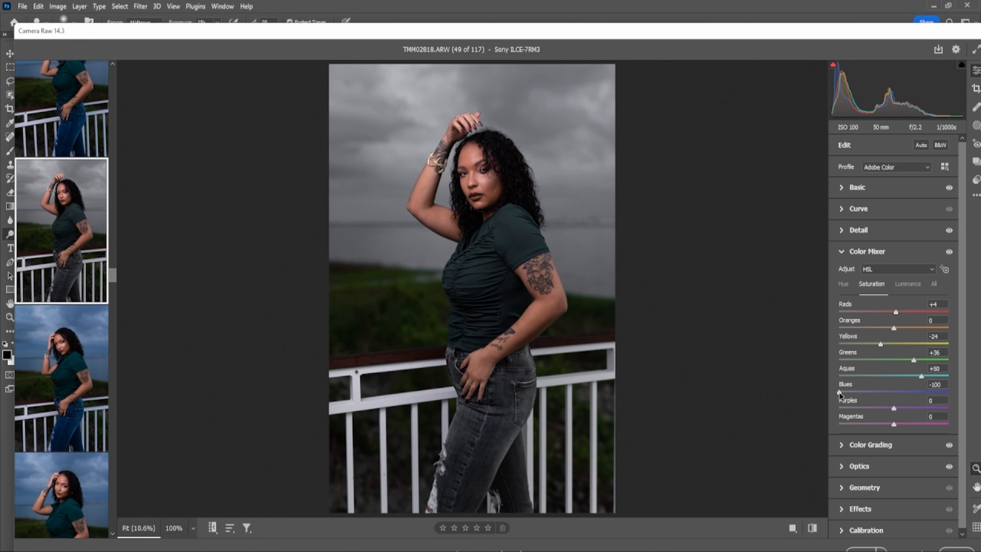
pyautogui.moveTo(839, 392); pyautogui.dragTo(912, 393)
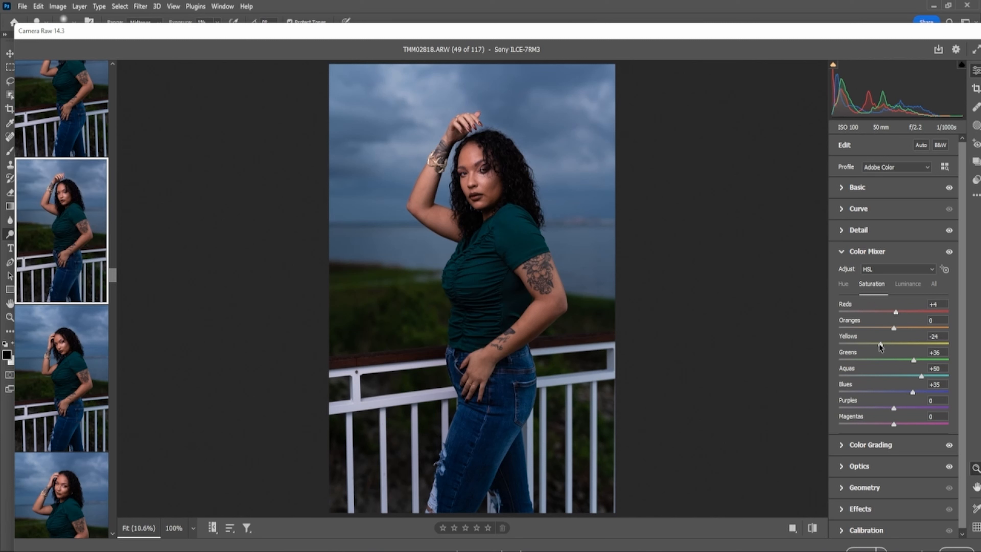
pyautogui.moveTo(880, 344); pyautogui.dragTo(913, 348)
pyautogui.moveTo(871, 345); pyautogui.dragTo(876, 346)
pyautogui.moveTo(896, 312); pyautogui.dragTo(830, 323)
pyautogui.moveTo(902, 319); pyautogui.dragTo(889, 316)
pyautogui.moveTo(889, 317); pyautogui.dragTo(888, 317)
# - Sample white balance from the white railing in Basic, giving Temperature 5650 and Tint -3
pyautogui.click(843, 252)
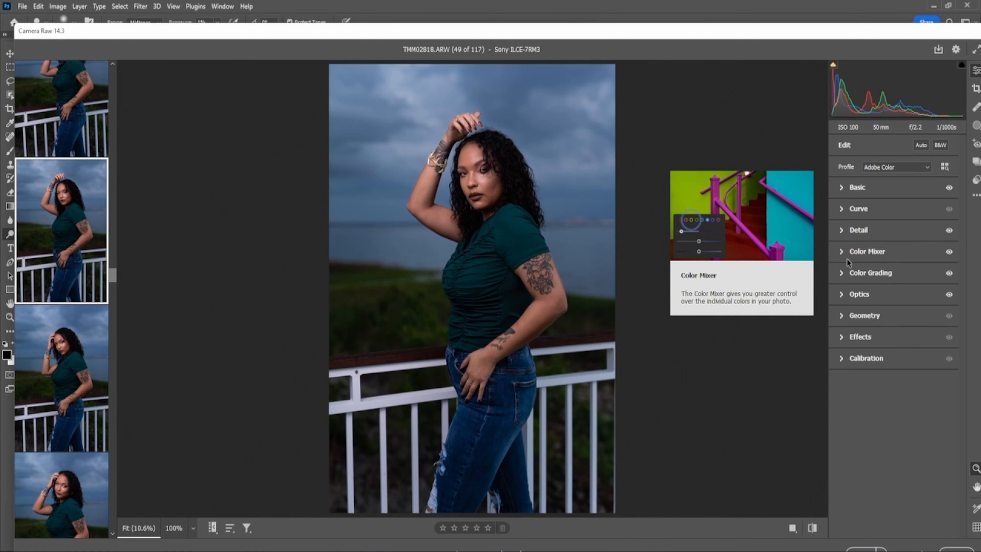
pyautogui.click(843, 187)
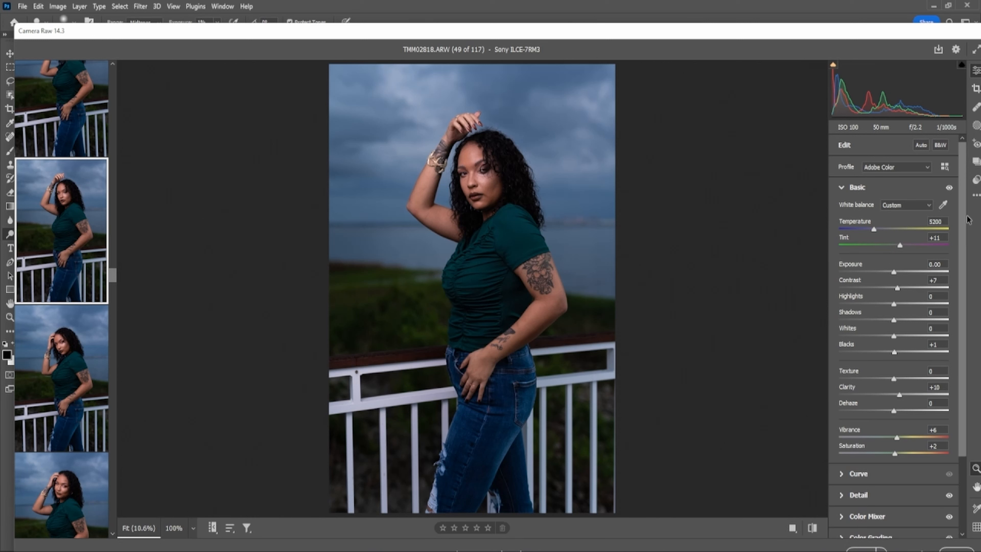
pyautogui.click(943, 205)
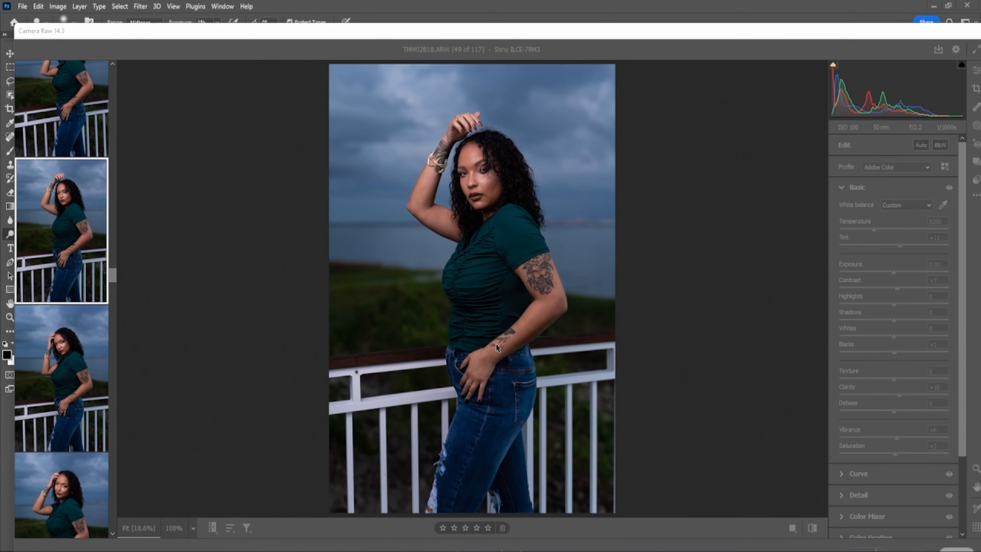
pyautogui.click(362, 403)
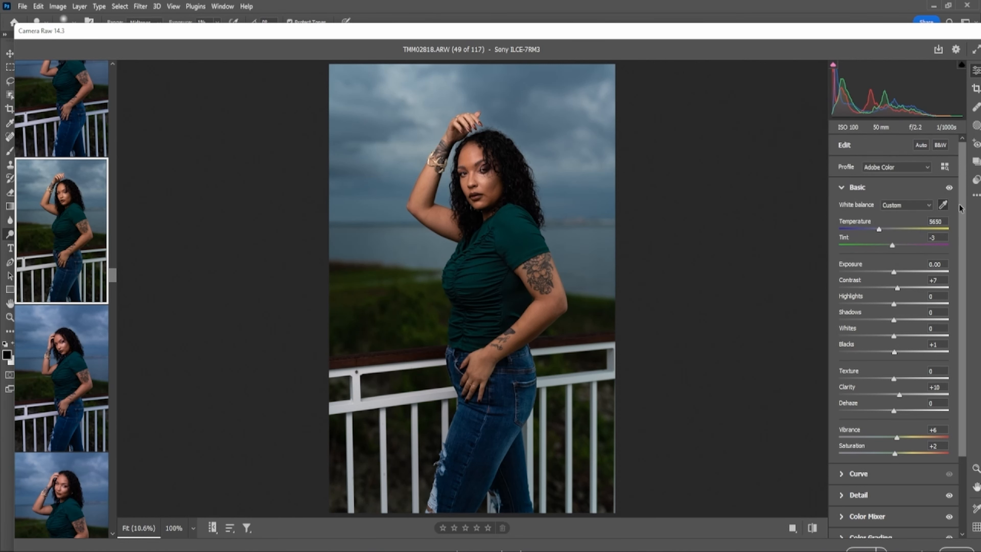
pyautogui.click(944, 206)
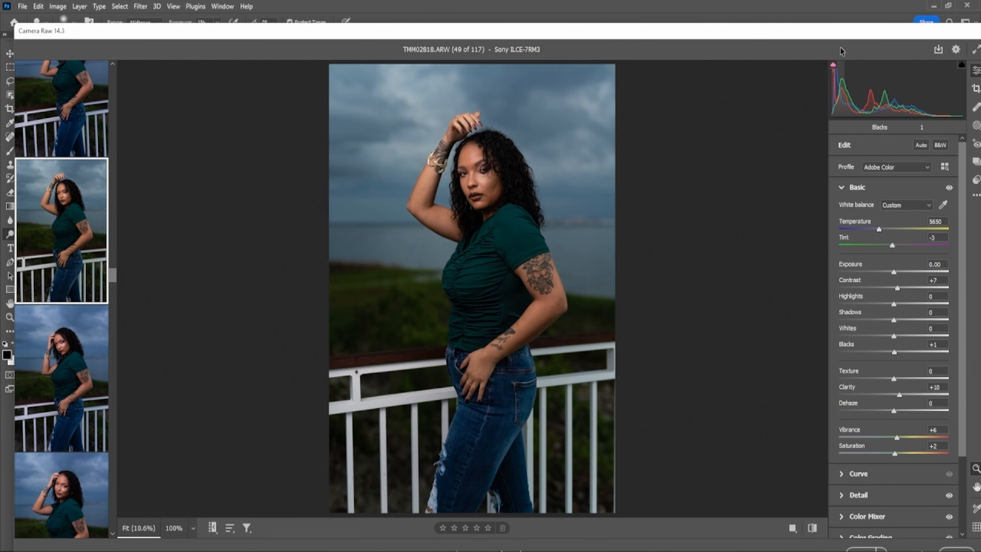
# - Select TMM02819.ARW (50 of 117) in the Camera Raw filmstrip and open it in Photoshop
pyautogui.moveTo(845, 37); pyautogui.dragTo(783, 4)
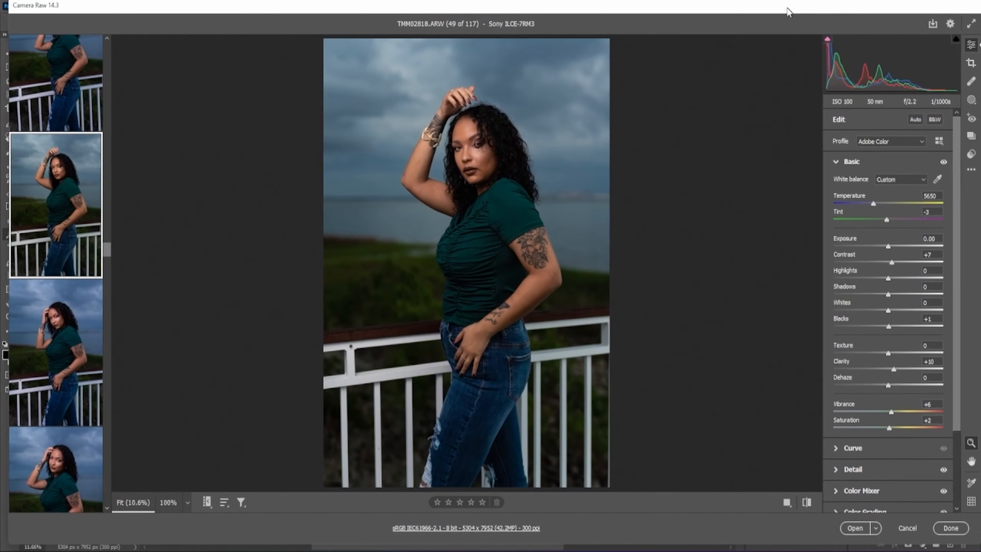
pyautogui.press('Return')
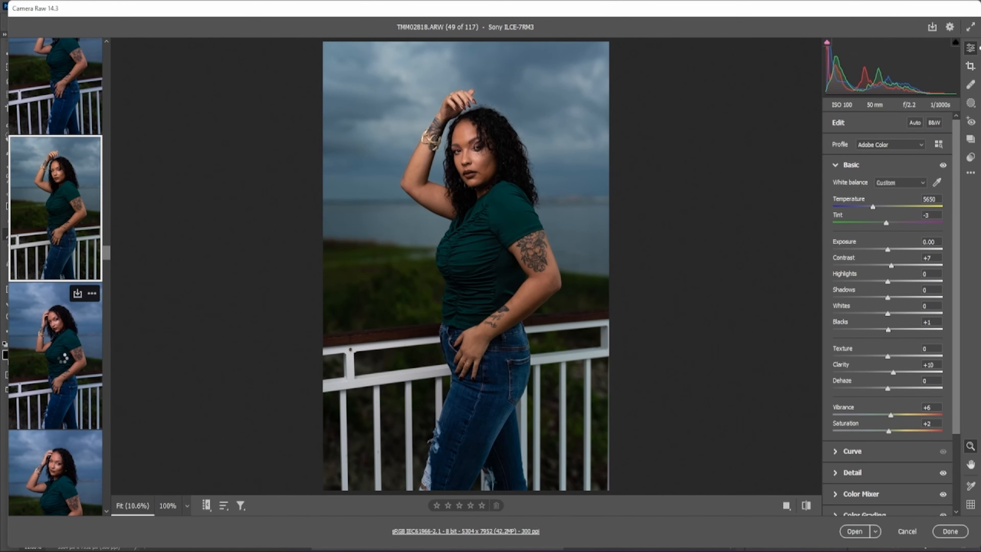
pyautogui.click(64, 361)
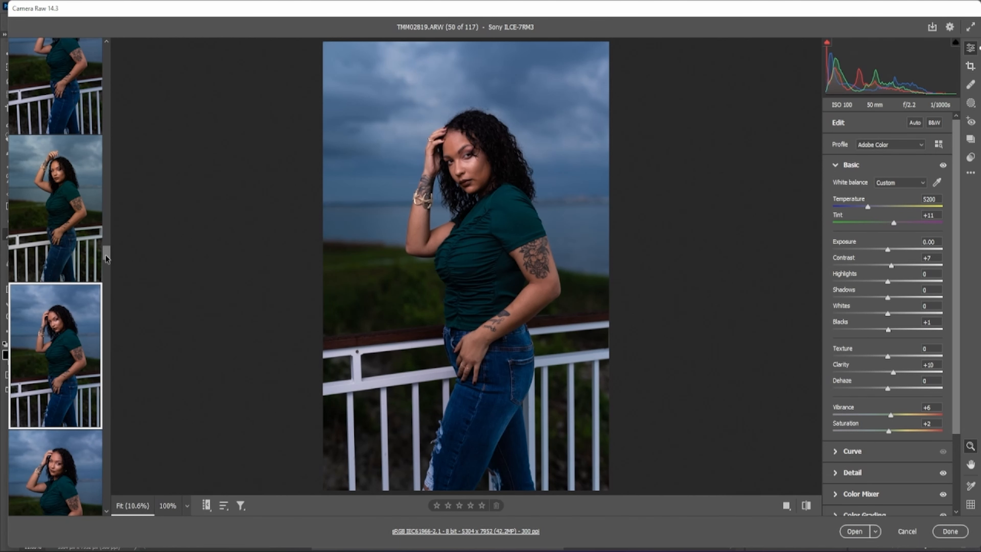
pyautogui.moveTo(107, 258); pyautogui.dragTo(108, 270)
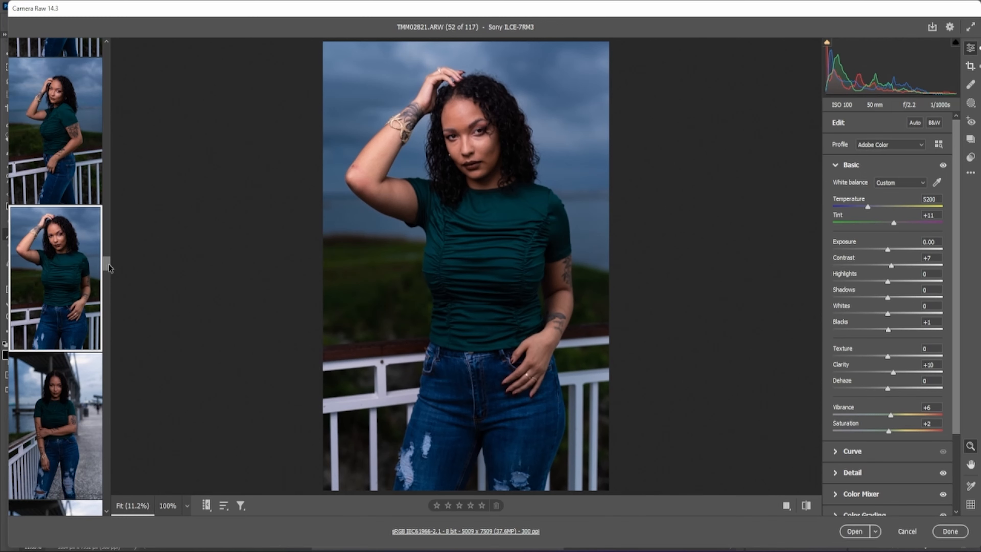
pyautogui.moveTo(107, 265); pyautogui.dragTo(104, 253)
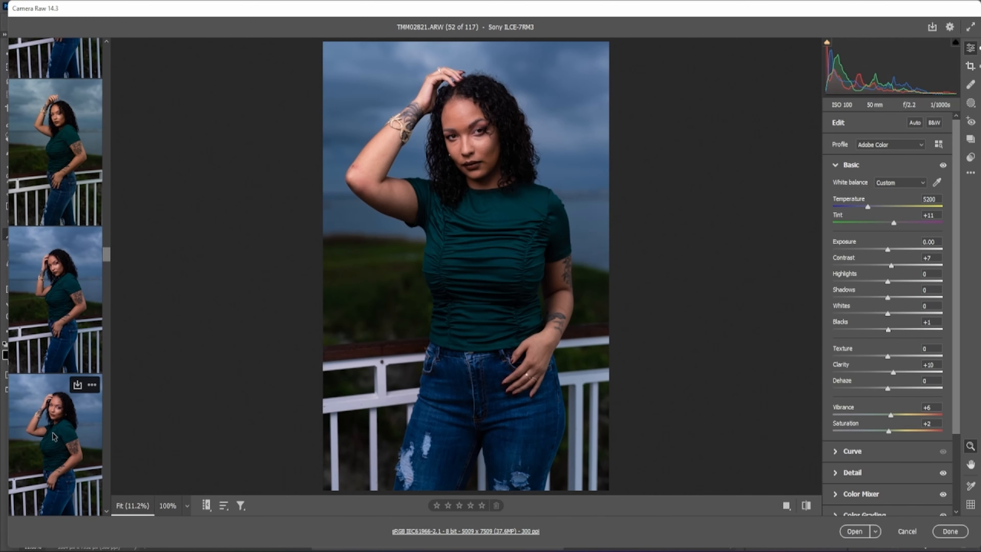
pyautogui.press('Up')
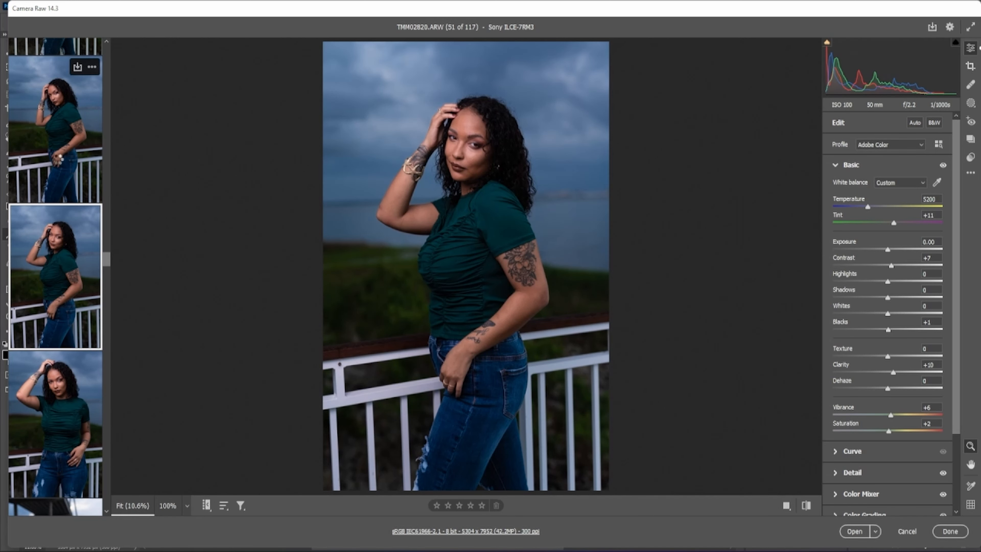
pyautogui.click(58, 159)
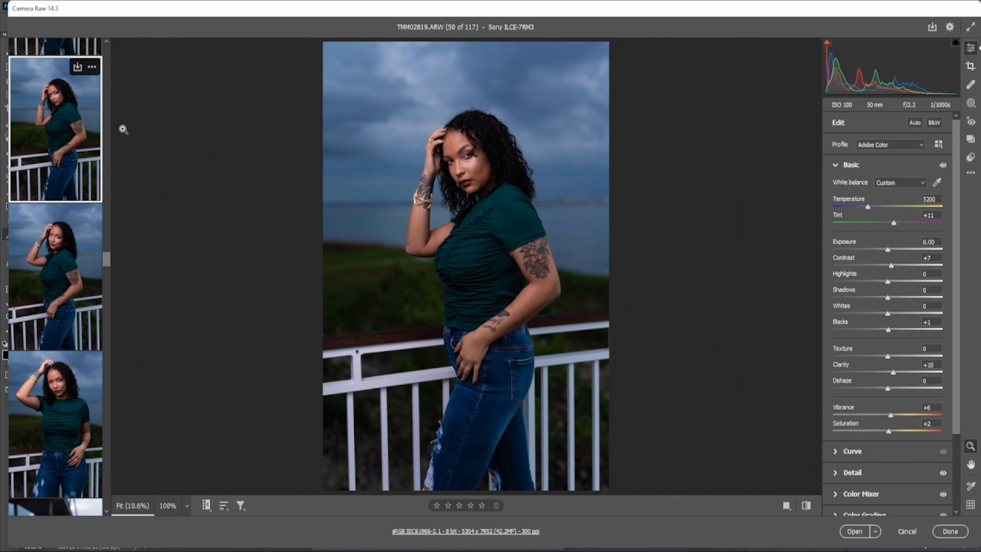
pyautogui.click(856, 534)
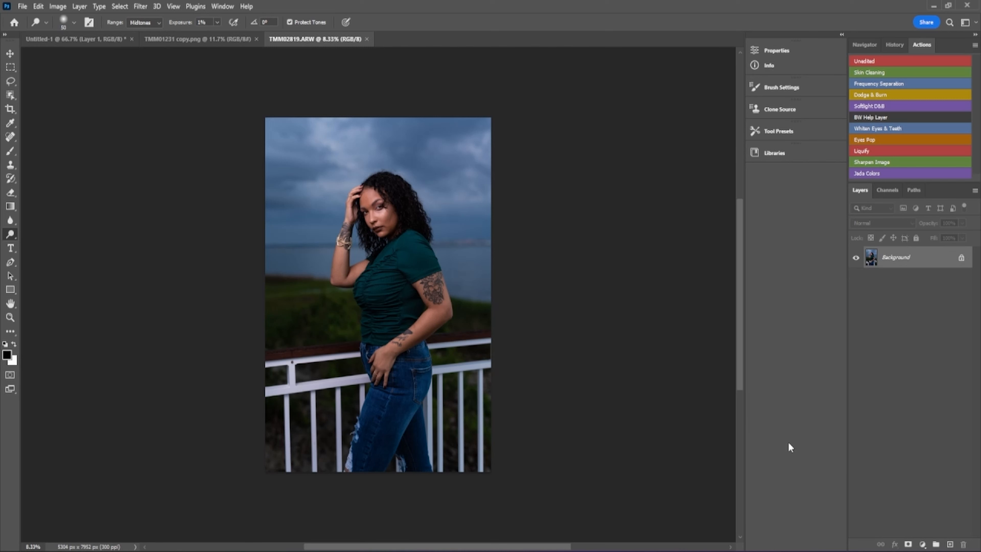
# - Fit the whole TMM02819.ARW photo on screen with Ctrl+0
pyautogui.hotkey('ctrl', '0')
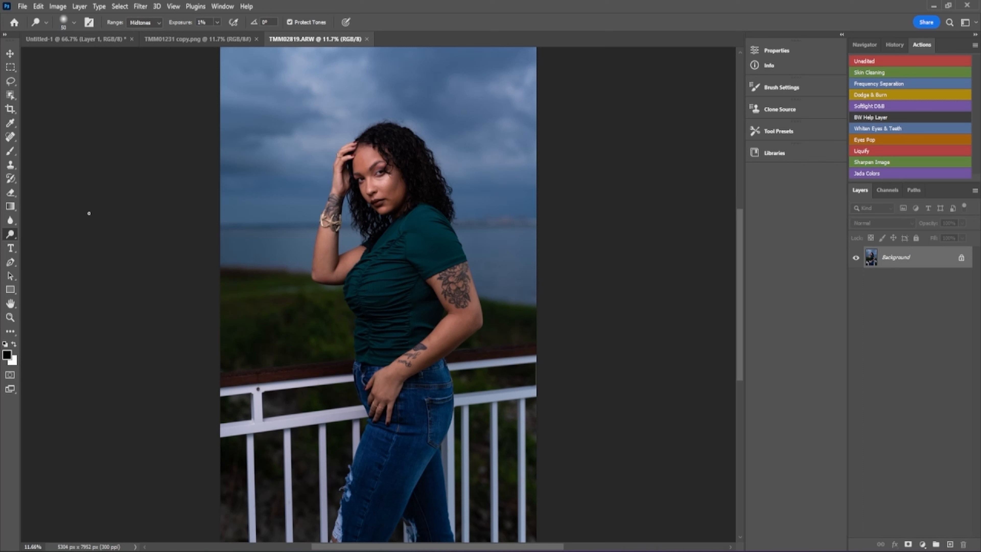
# - Zoom in on the model's face to 100% centred on her eye
pyautogui.click(10, 318)
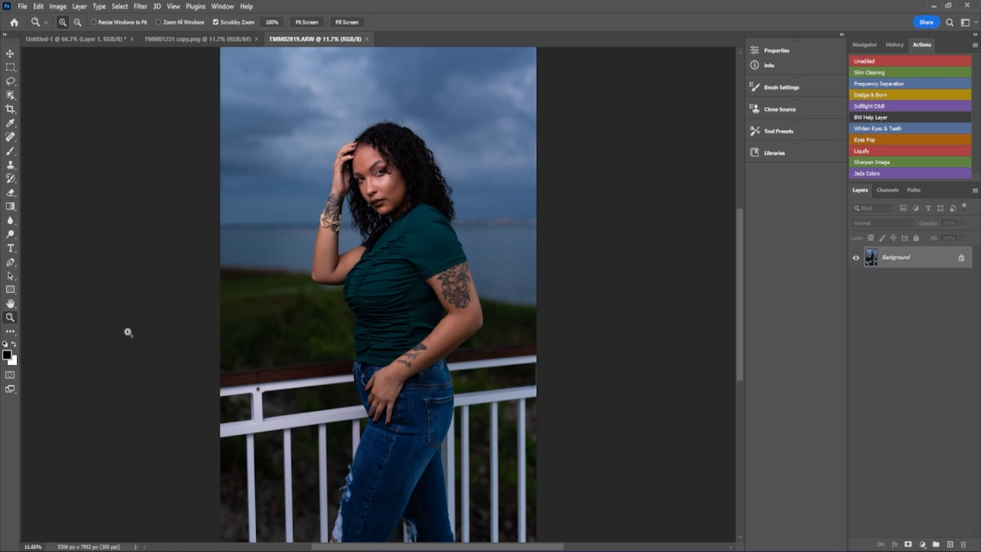
pyautogui.click(376, 172)
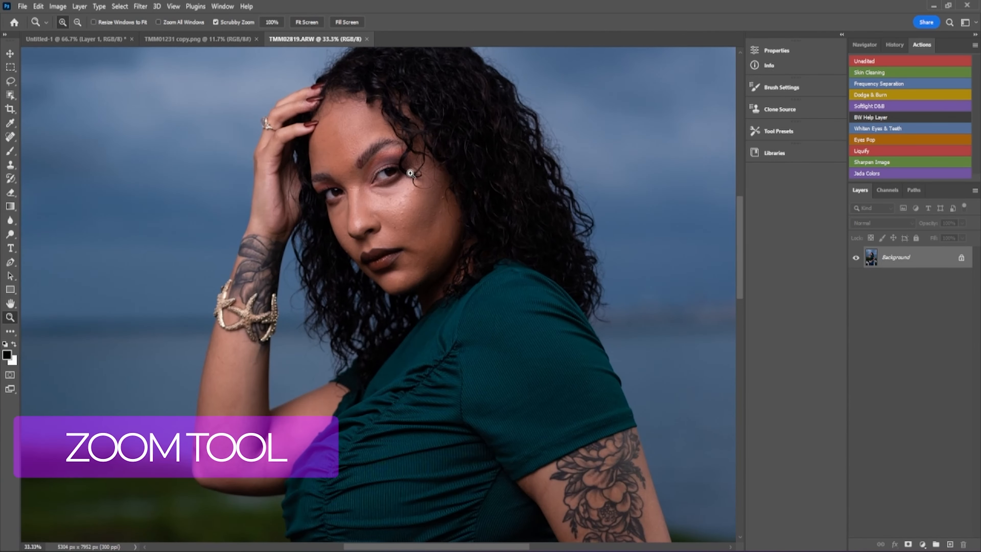
pyautogui.click(410, 173)
pyautogui.click(411, 173)
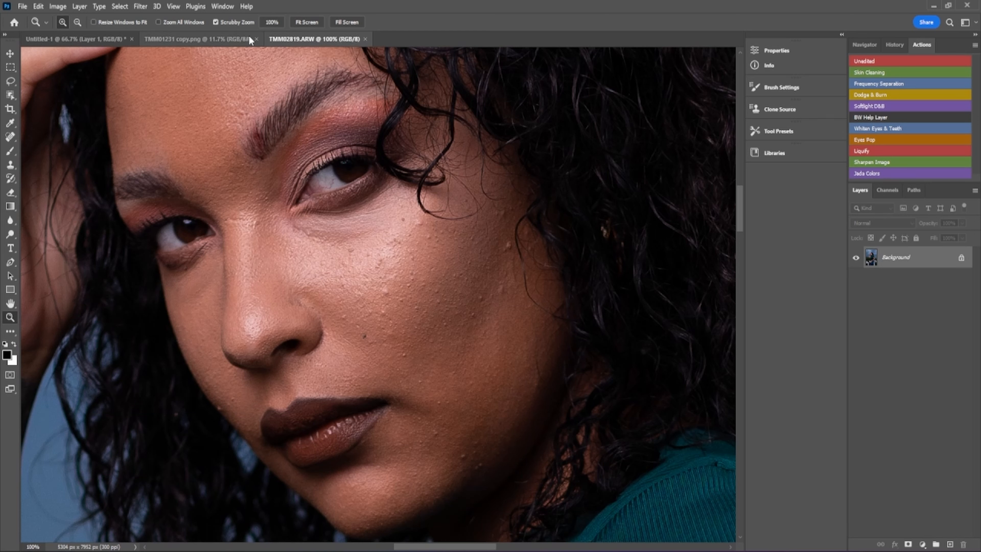
# - Open Filter > Lens Correction and move the dialog into view with the SIGMA 50mm F1.4 profile
pyautogui.click(139, 9)
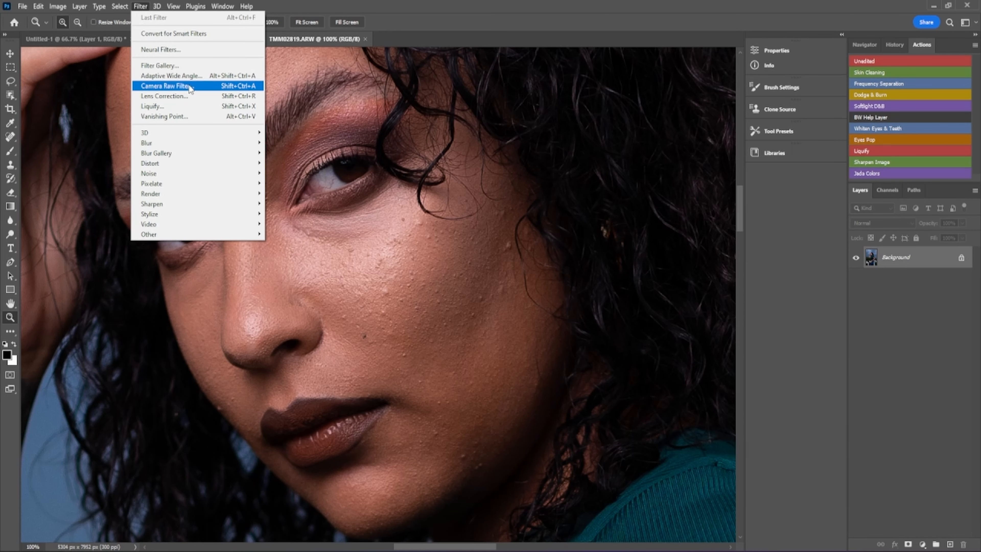
pyautogui.click(188, 97)
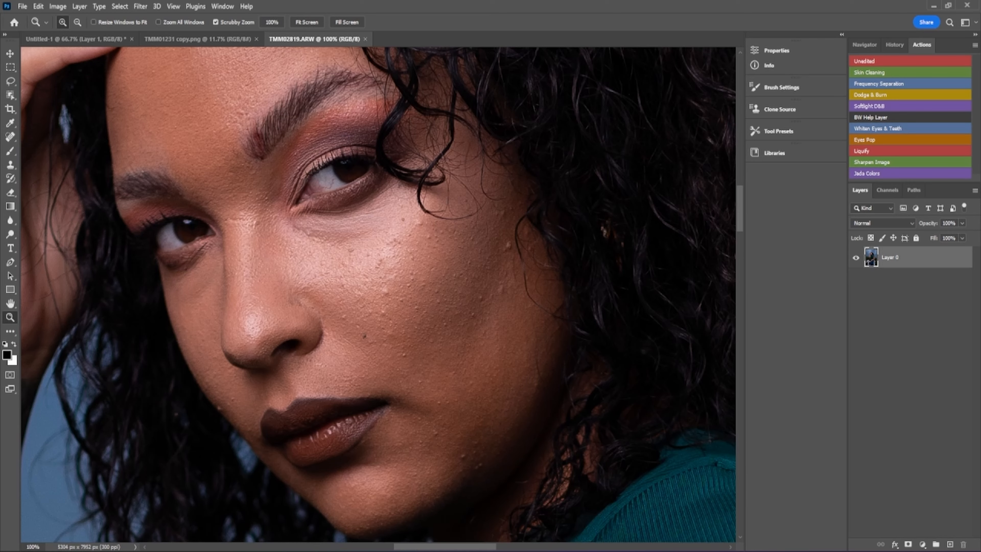
pyautogui.moveTo(833, 551); pyautogui.dragTo(737, 27)
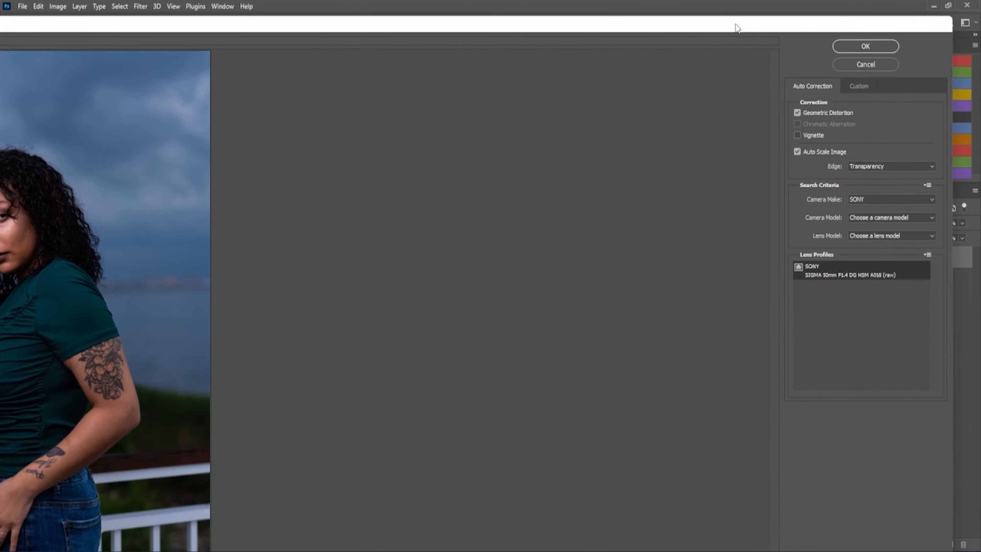
# - Apply the lens correction, then zoom out to 33.3% to show the upper body and tattoos
pyautogui.click(866, 50)
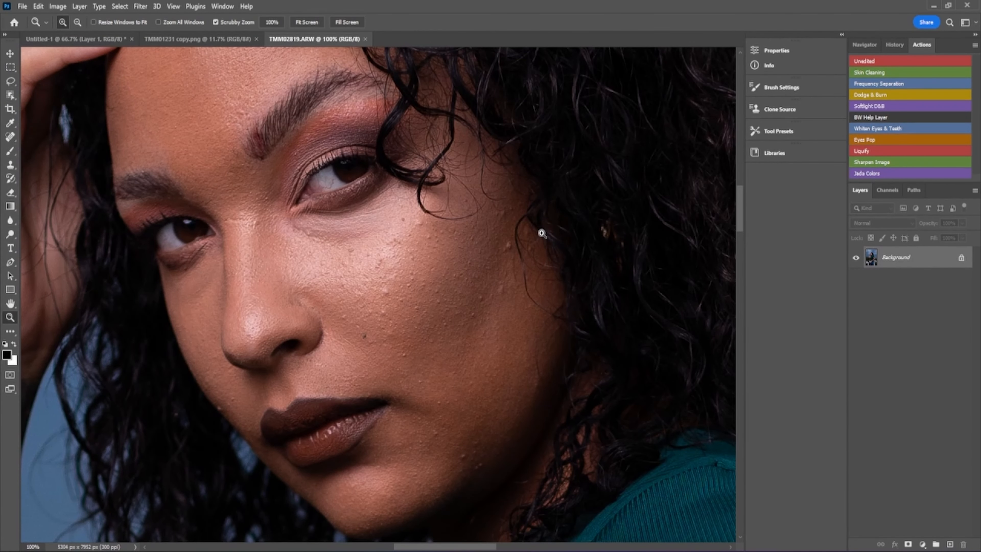
pyautogui.click(76, 23)
pyautogui.click(337, 223)
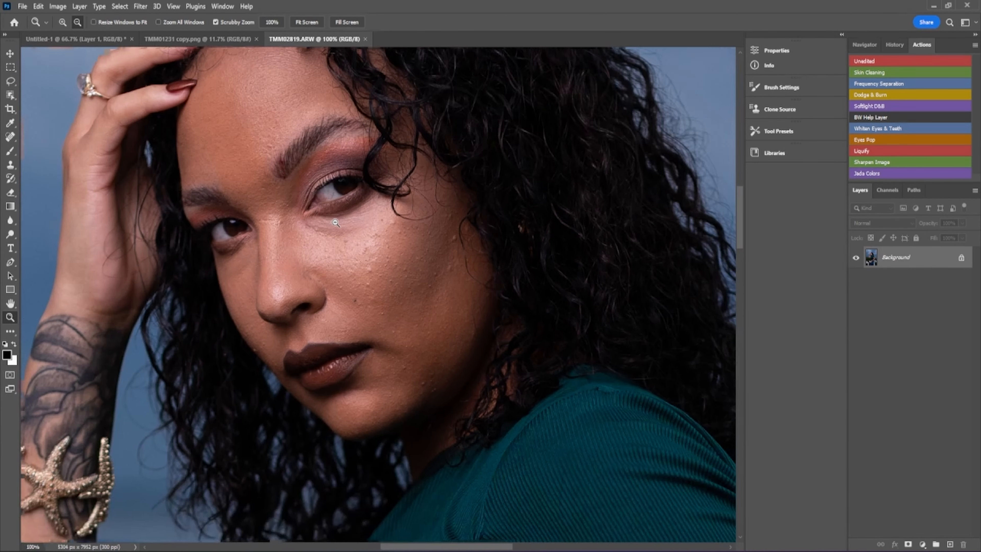
pyautogui.click(336, 223)
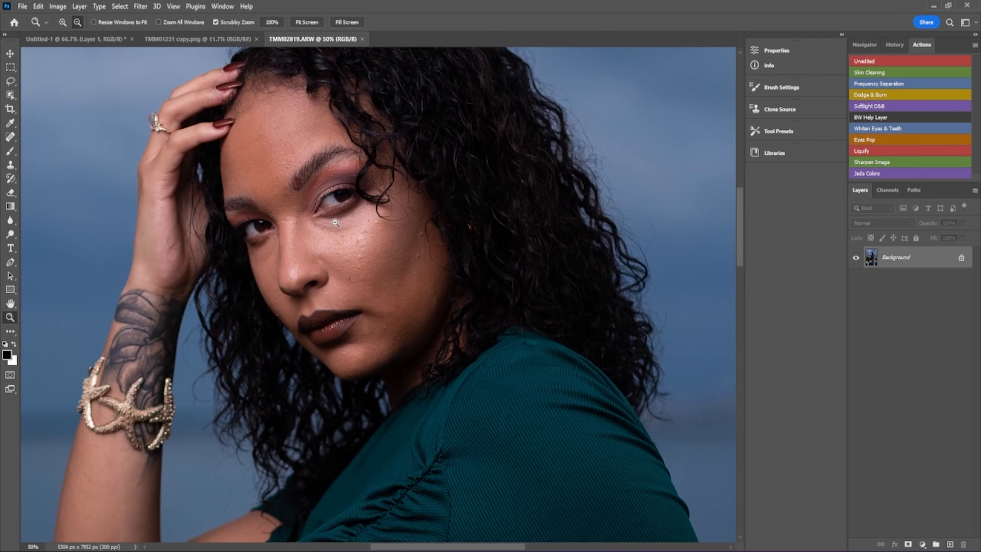
pyautogui.click(566, 212)
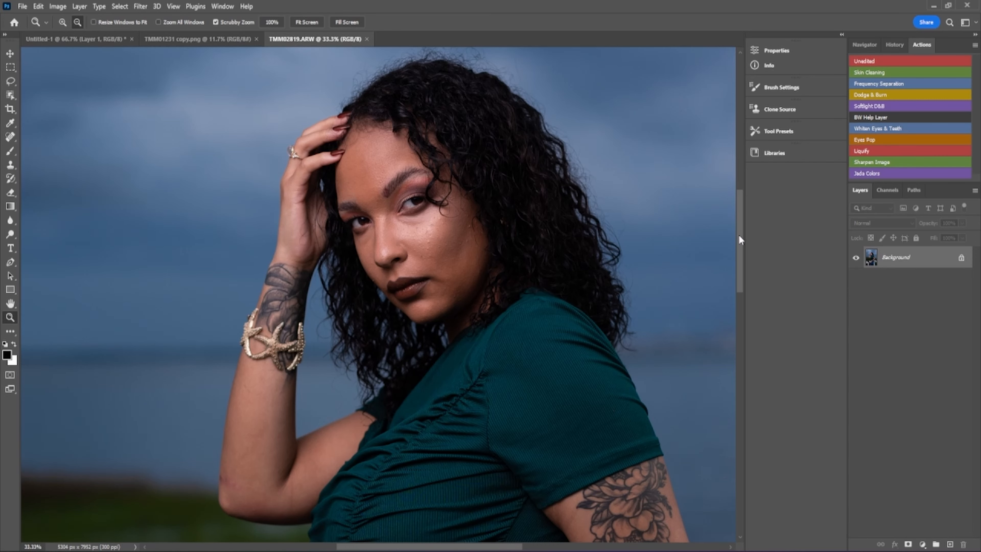
pyautogui.moveTo(739, 236); pyautogui.dragTo(739, 235)
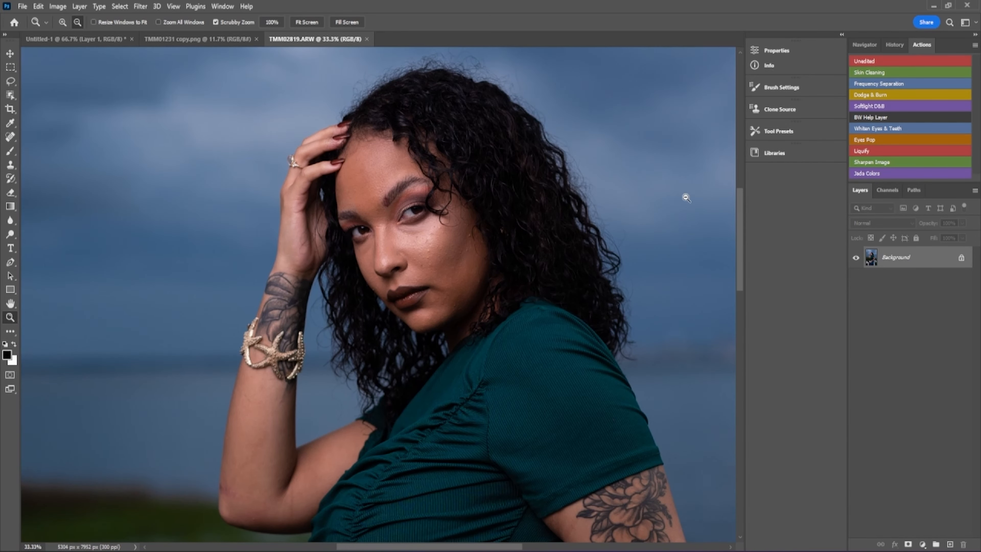
pyautogui.click(10, 151)
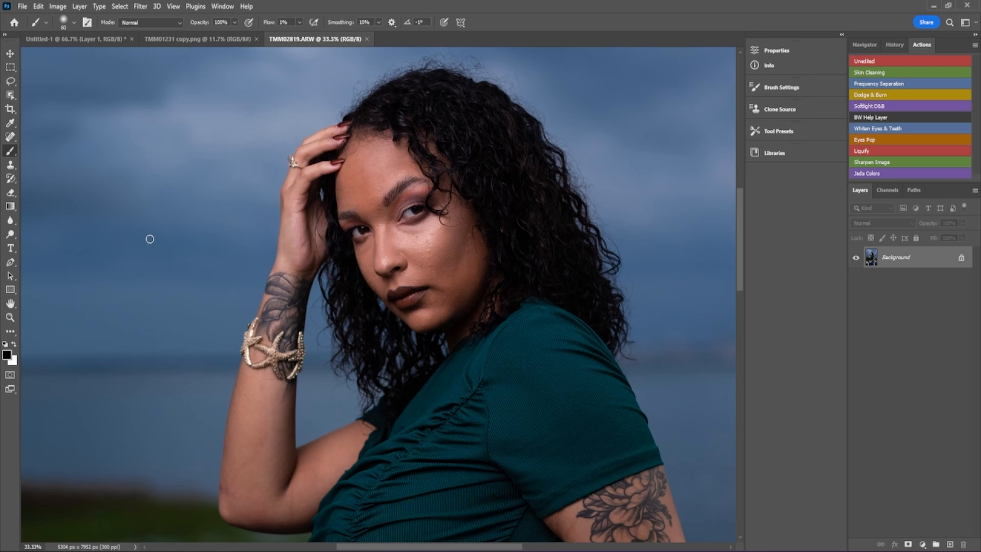
pyautogui.click(10, 306)
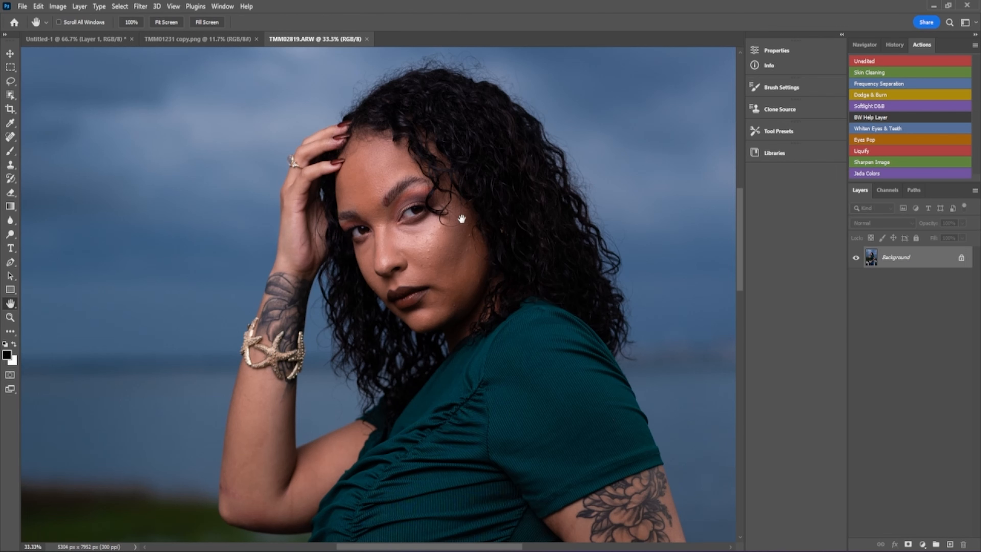
pyautogui.moveTo(450, 231); pyautogui.dragTo(483, 211)
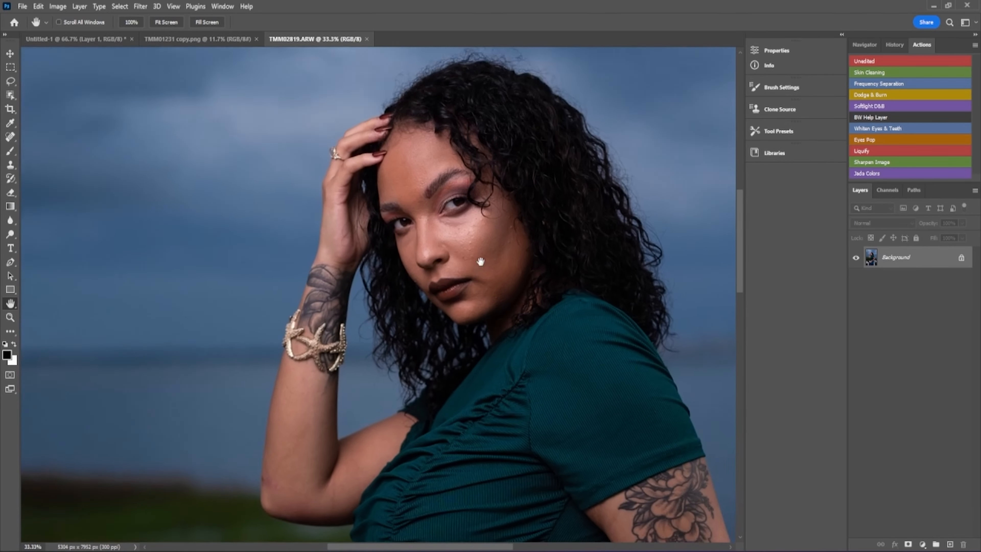
pyautogui.click(57, 6)
pyautogui.moveTo(65, 18)
pyautogui.click(410, 19)
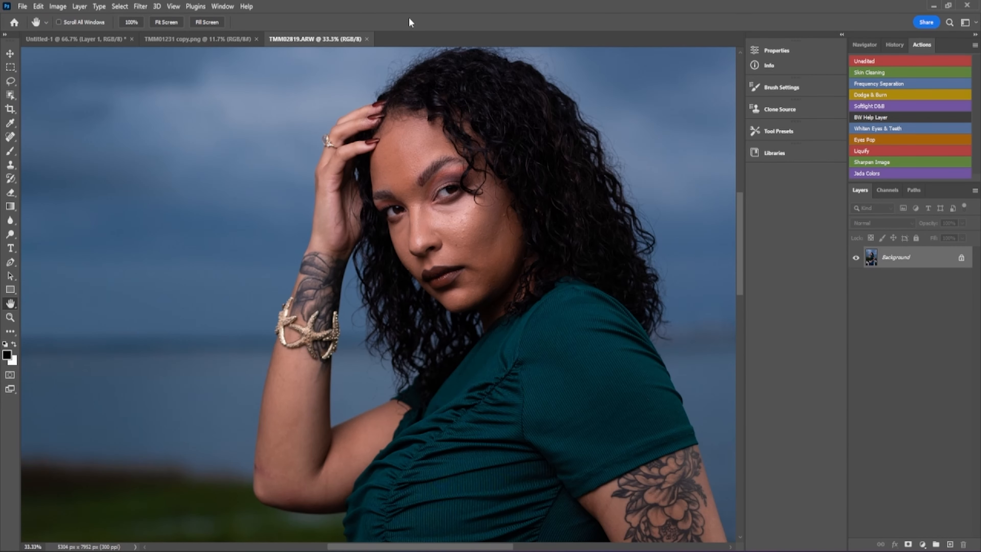
# - Duplicate the photo to Layer 1 and test-erase a patch around the eye with Background hidden
pyautogui.click(10, 193)
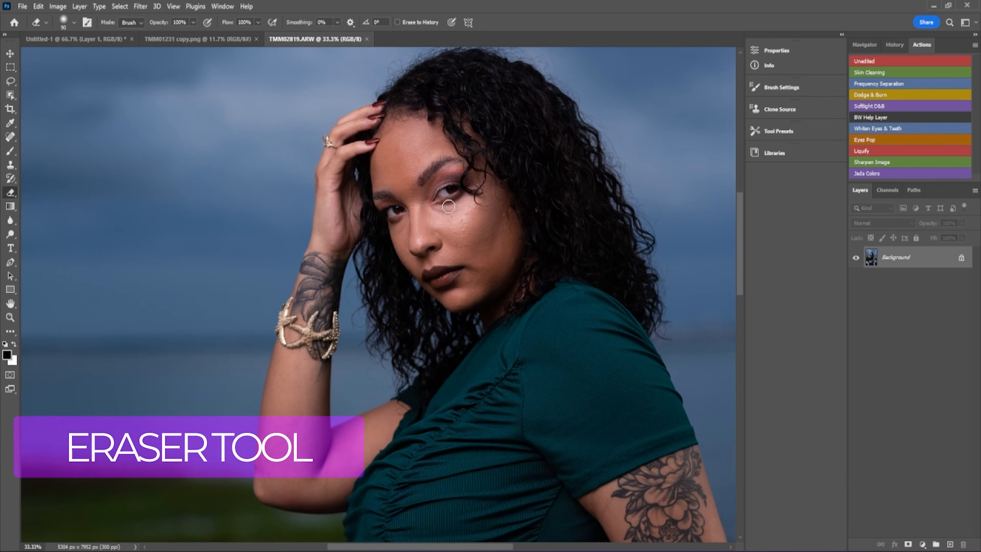
pyautogui.hotkey('ctrl', 'j')
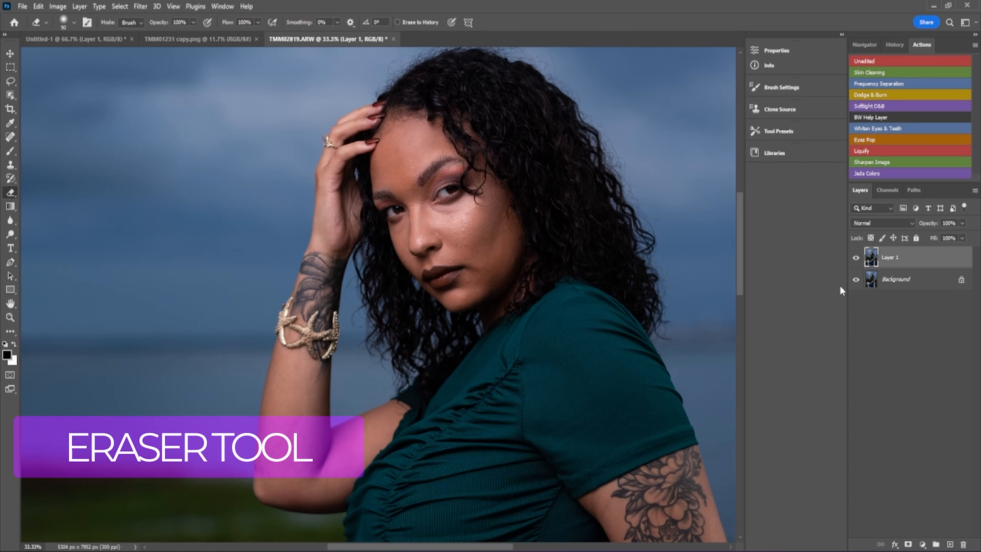
pyautogui.click(856, 279)
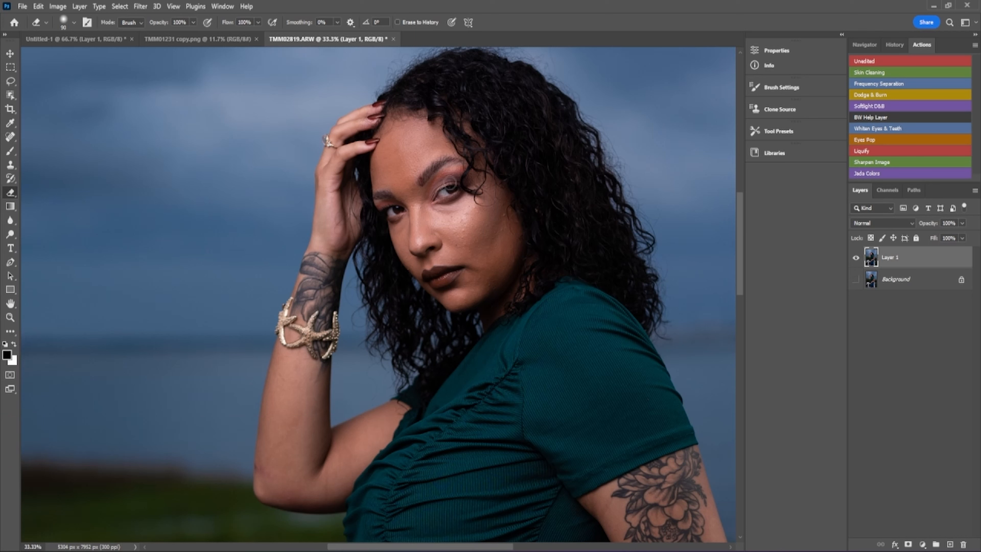
pyautogui.moveTo(449, 191)
pyautogui.mouseDown()
pyautogui.moveTo(469, 179)
pyautogui.moveTo(476, 189)
pyautogui.moveTo(430, 188)
pyautogui.moveTo(489, 186)
pyautogui.moveTo(407, 195)
pyautogui.moveTo(499, 184)
pyautogui.moveTo(466, 194)
pyautogui.moveTo(409, 187)
pyautogui.moveTo(498, 143)
pyautogui.moveTo(508, 178)
pyautogui.moveTo(442, 179)
pyautogui.moveTo(465, 102)
pyautogui.moveTo(522, 149)
pyautogui.moveTo(458, 138)
pyautogui.mouseUp()
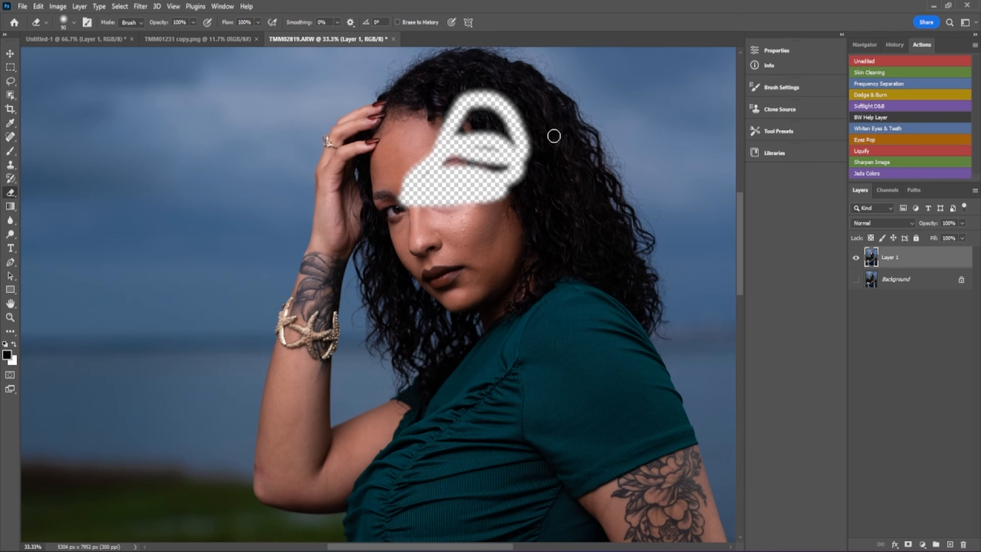
pyautogui.click(857, 279)
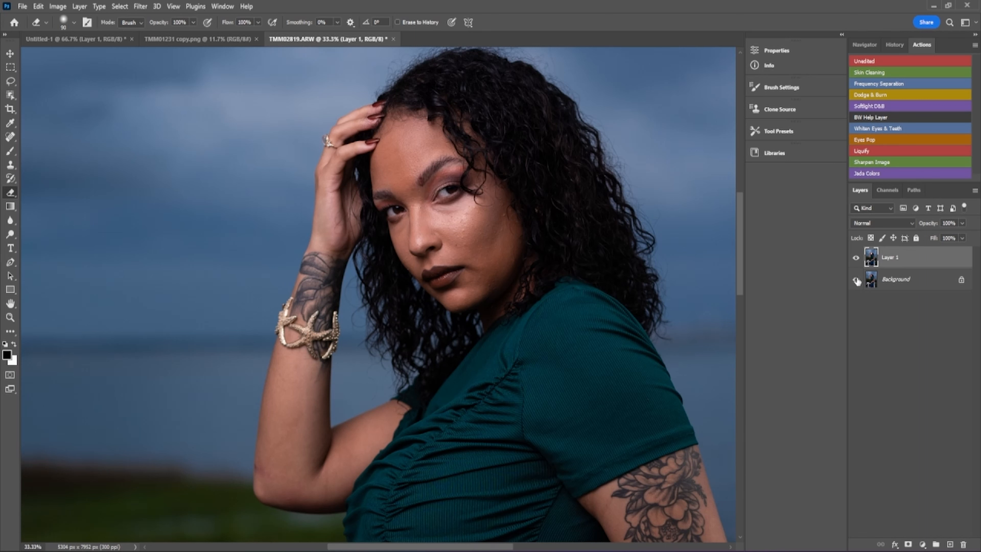
# - Merge Layer 1 down into the Background, then undo the merge
pyautogui.rightClick(897, 260)
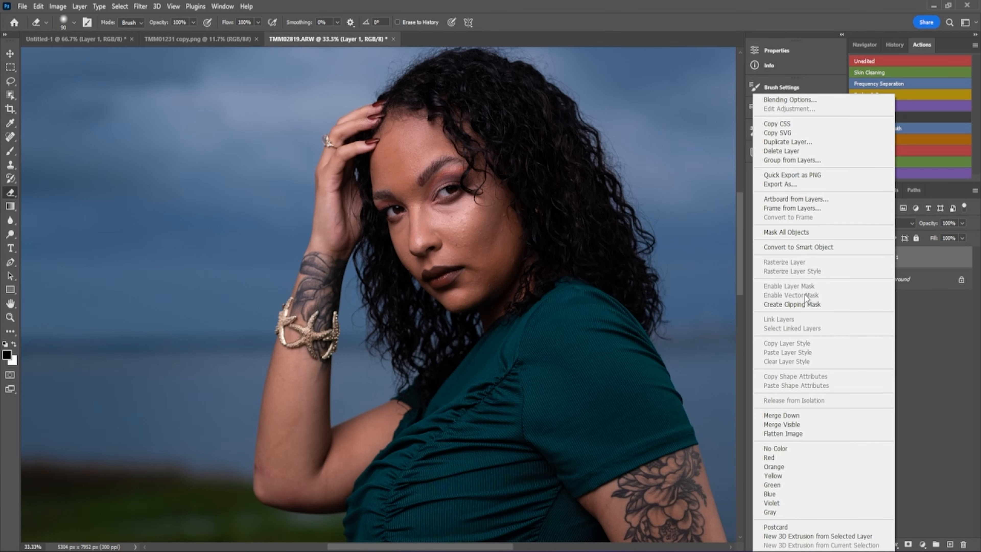
pyautogui.click(807, 415)
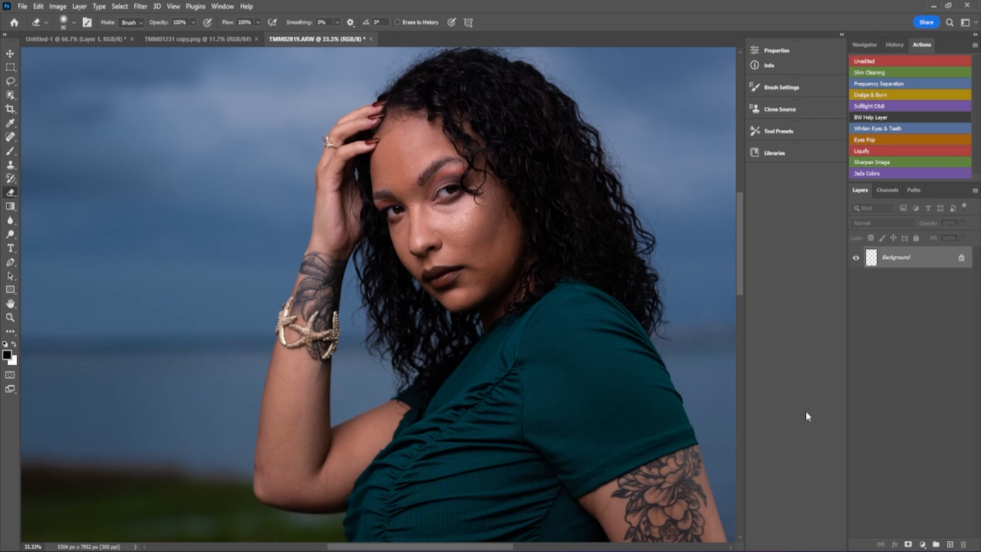
pyautogui.hotkey('ctrl', 'z')
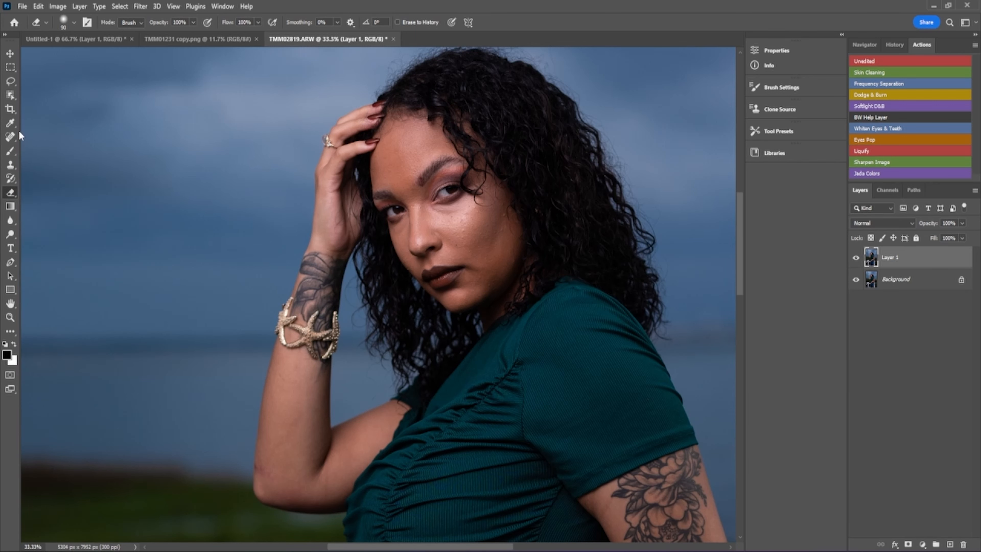
# - Sample the cheek's skin tone as the foreground colour with the Eyedropper
pyautogui.click(10, 124)
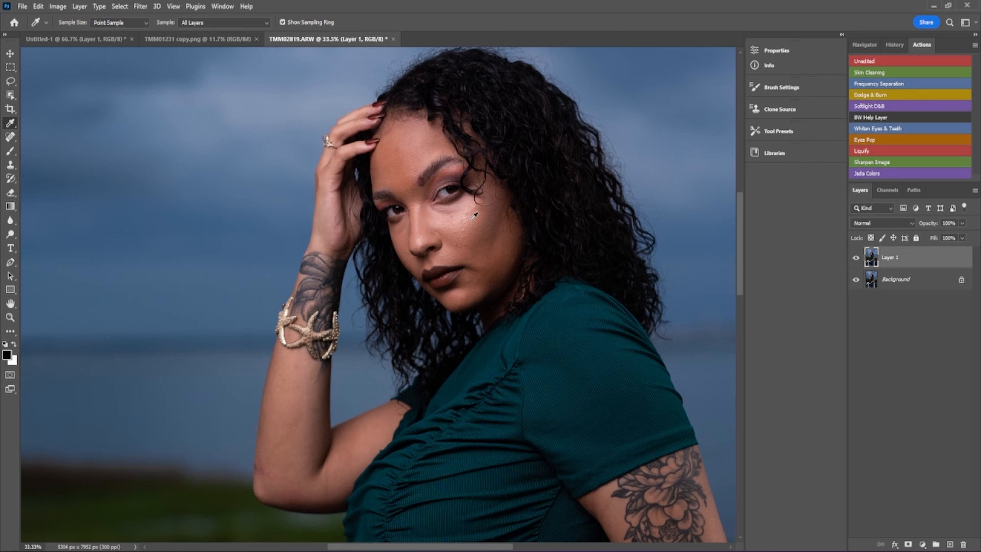
pyautogui.click(471, 220)
pyautogui.click(12, 154)
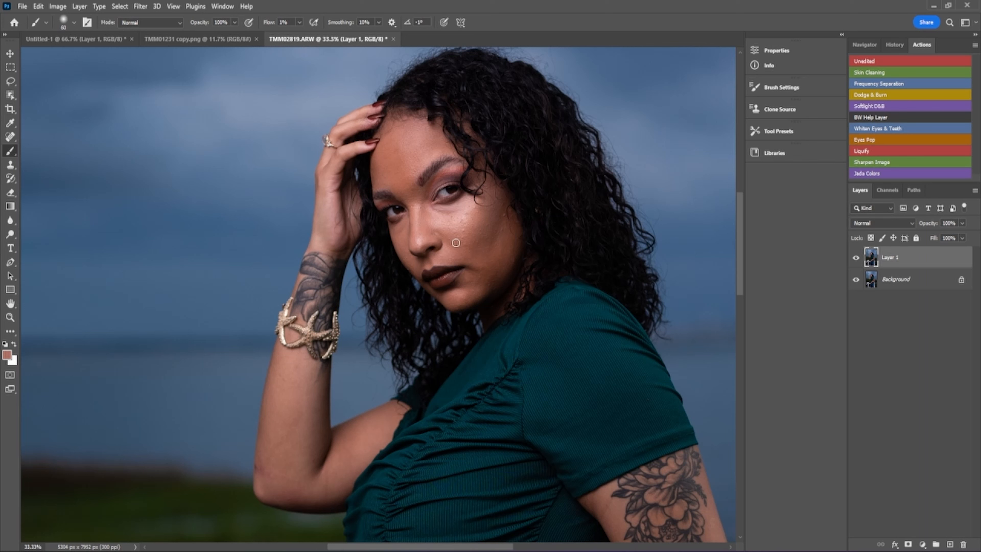
# - Zoom in step by step to 200% beside the model's eye
pyautogui.click(11, 138)
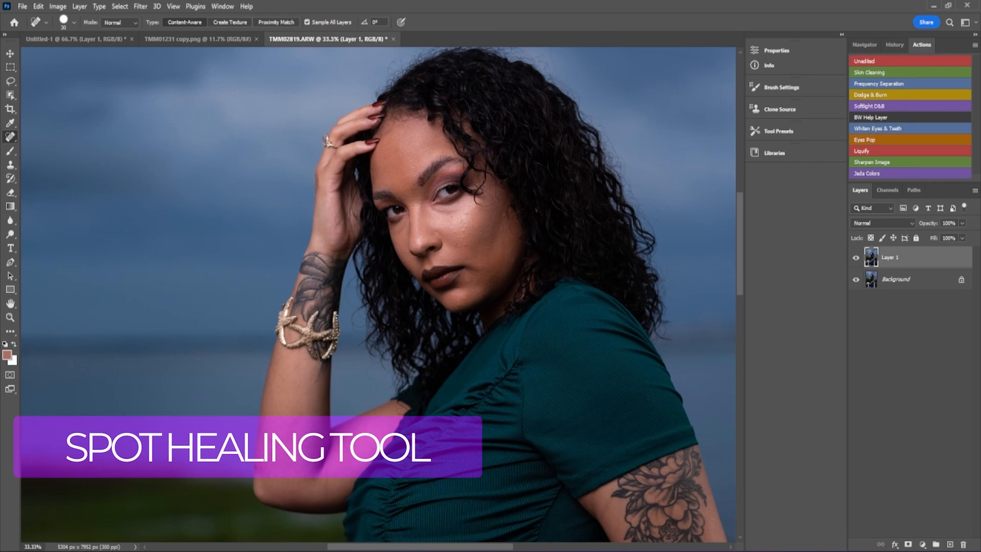
pyautogui.click(10, 317)
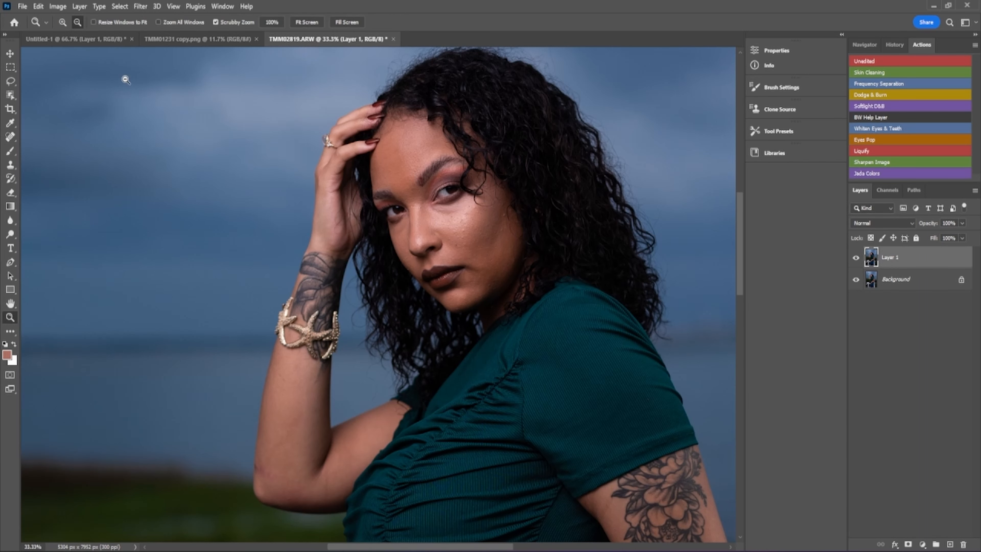
pyautogui.click(62, 22)
pyautogui.click(468, 189)
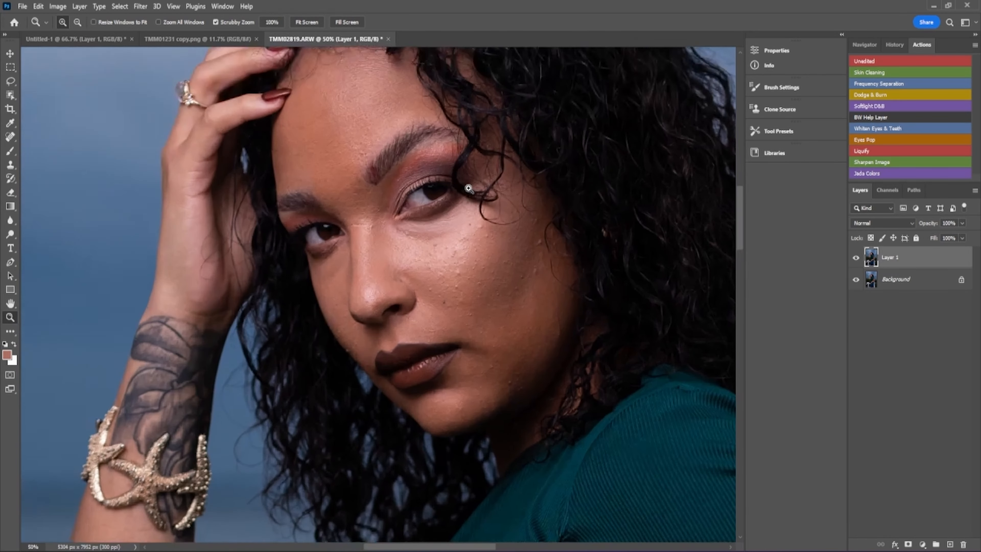
pyautogui.click(469, 189)
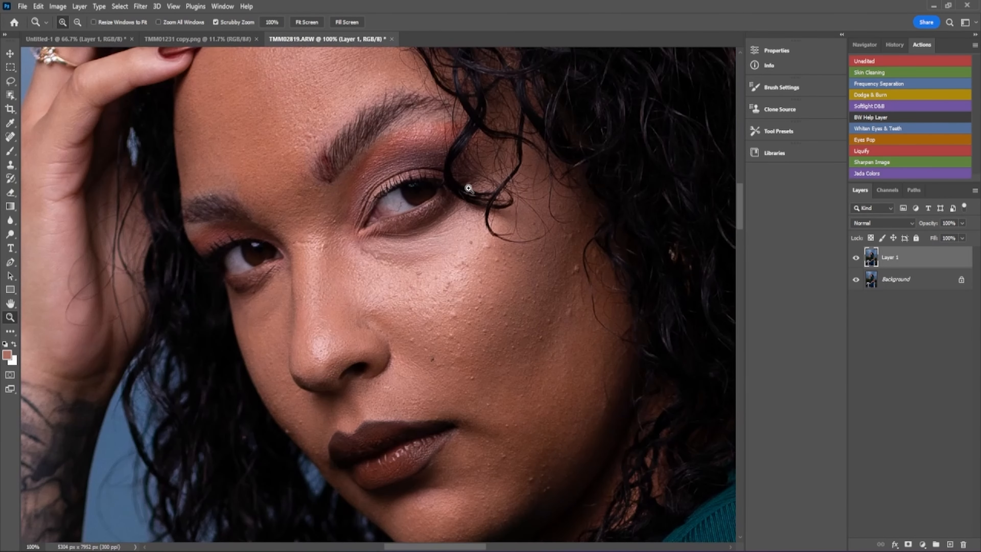
pyautogui.click(469, 189)
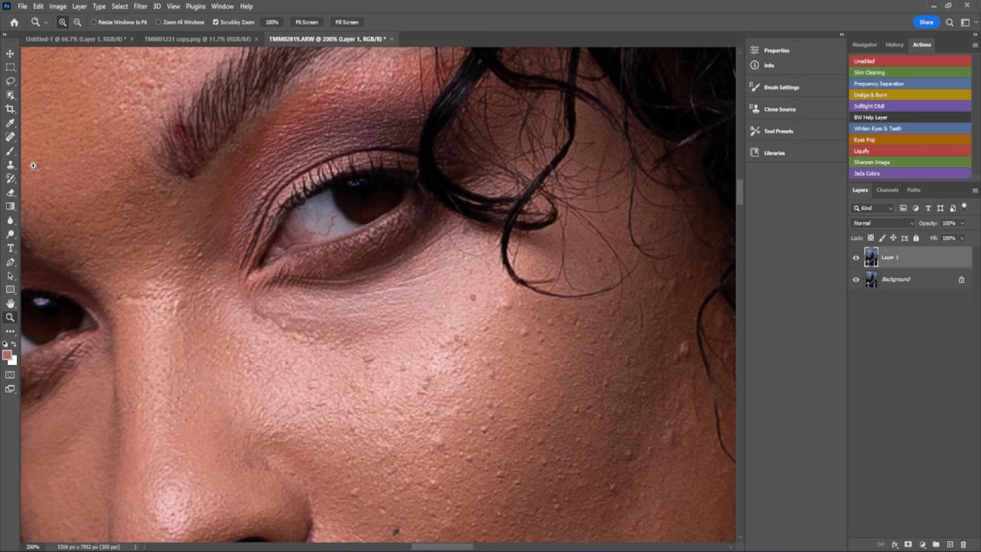
# - Spot-heal six small bumps on the cheek below the eye
pyautogui.click(10, 137)
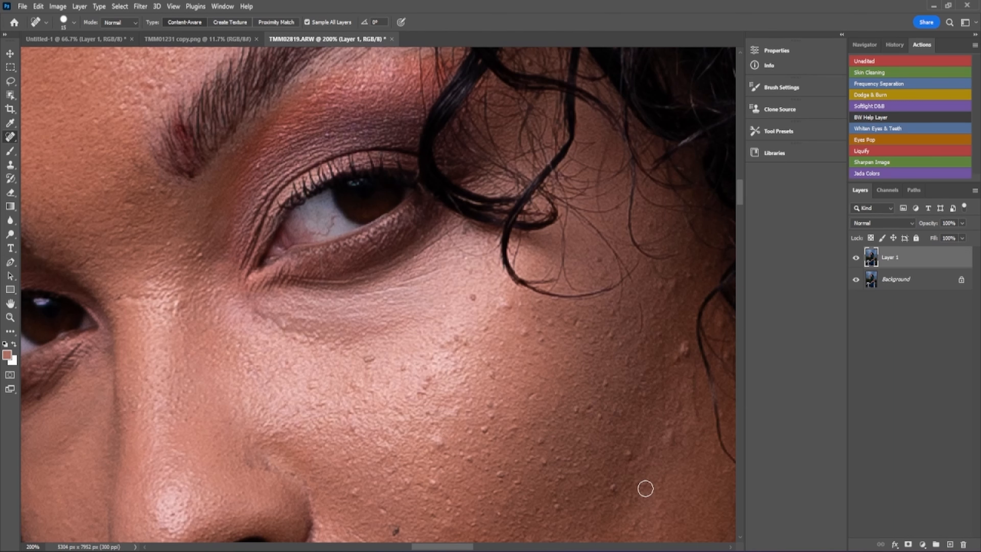
pyautogui.click(629, 455)
pyautogui.click(614, 491)
pyautogui.click(557, 510)
pyautogui.click(650, 448)
pyautogui.click(639, 461)
pyautogui.click(634, 471)
# - Switch to the Healing Brush at size 15 and heal several cheek blemishes
pyautogui.rightClick(12, 137)
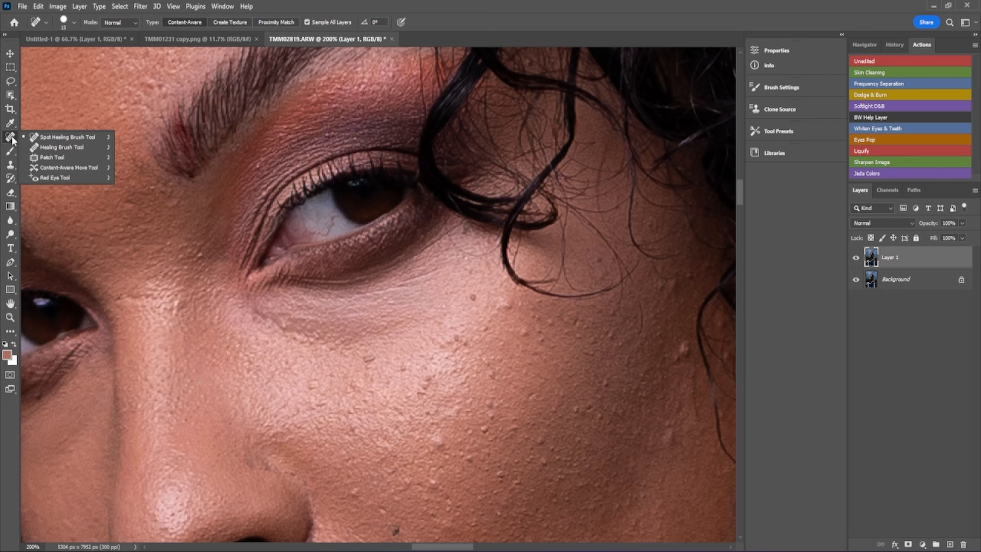
pyautogui.click(46, 148)
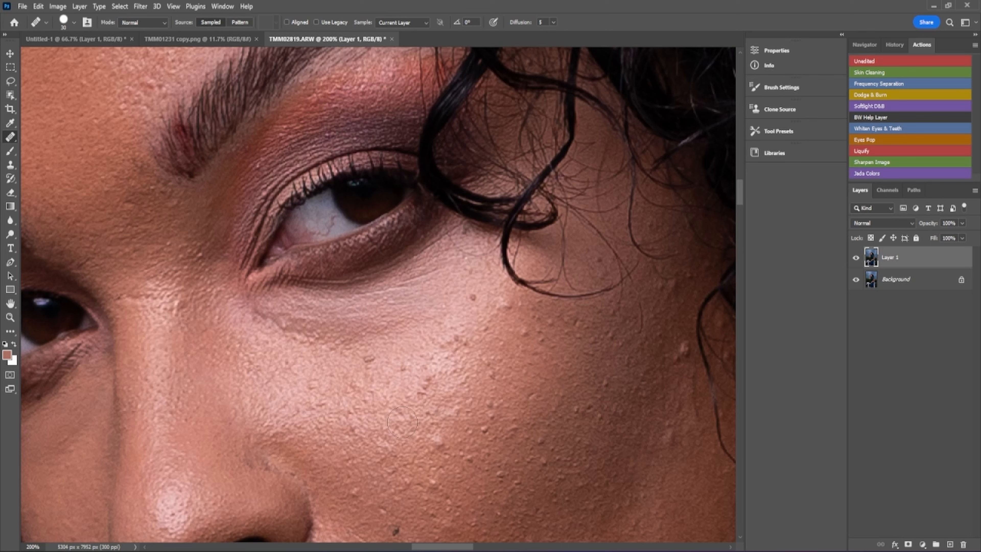
pyautogui.press('[')
pyautogui.click(436, 446)
pyautogui.keyDown('alt'); pyautogui.click(683, 329); pyautogui.keyUp('alt')
pyautogui.moveTo(684, 359)
pyautogui.mouseDown()
pyautogui.moveTo(688, 339)
pyautogui.moveTo(677, 367)
pyautogui.moveTo(677, 350)
pyautogui.mouseUp()
pyautogui.keyDown('alt'); pyautogui.click(675, 378); pyautogui.keyUp('alt')
pyautogui.moveTo(673, 428)
pyautogui.mouseDown()
pyautogui.moveTo(661, 475)
pyautogui.moveTo(676, 442)
pyautogui.mouseUp()
# - Sample fresh skin and blend the lighter cheek patch, healing a few more spots
pyautogui.keyDown('alt'); pyautogui.click(667, 454); pyautogui.keyUp('alt')
pyautogui.moveTo(677, 446)
pyautogui.mouseDown()
pyautogui.moveTo(666, 440)
pyautogui.moveTo(676, 445)
pyautogui.moveTo(675, 437)
pyautogui.mouseUp()
pyautogui.keyDown('alt'); pyautogui.click(674, 463); pyautogui.keyUp('alt')
pyautogui.click(585, 257)
pyautogui.click(465, 278)
pyautogui.click(115, 179)
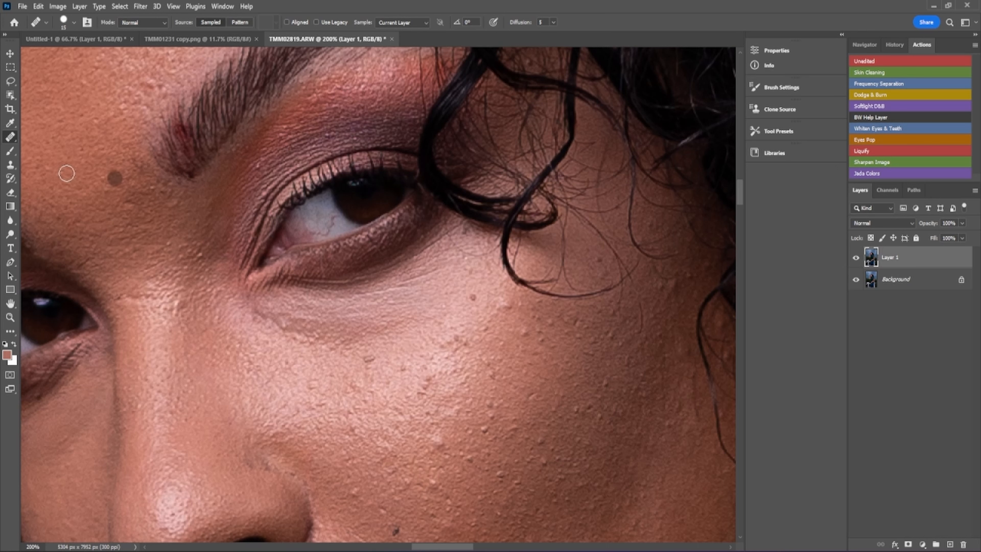
# - Clone smooth skin over the upper cheek bumps with a smaller Clone Stamp brush
pyautogui.click(12, 167)
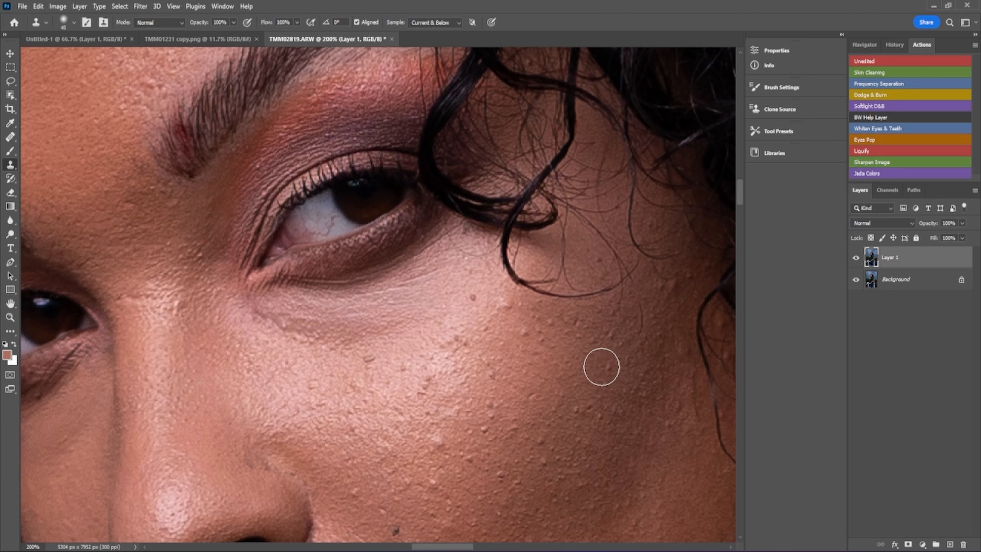
pyautogui.press('[')
pyautogui.press('[')
pyautogui.press('[')
pyautogui.press('[')
pyautogui.keyDown('alt'); pyautogui.click(676, 373); pyautogui.keyUp('alt')
pyautogui.moveTo(690, 348)
pyautogui.mouseDown()
pyautogui.moveTo(678, 357)
pyautogui.moveTo(685, 347)
pyautogui.mouseUp()
pyautogui.click(683, 346)
# - Sample clean cheek skin and clone over the remaining small bumps below the eye
pyautogui.keyDown('alt'); pyautogui.click(465, 475); pyautogui.keyUp('alt')
pyautogui.keyDown('alt'); pyautogui.click(463, 475); pyautogui.keyUp('alt')
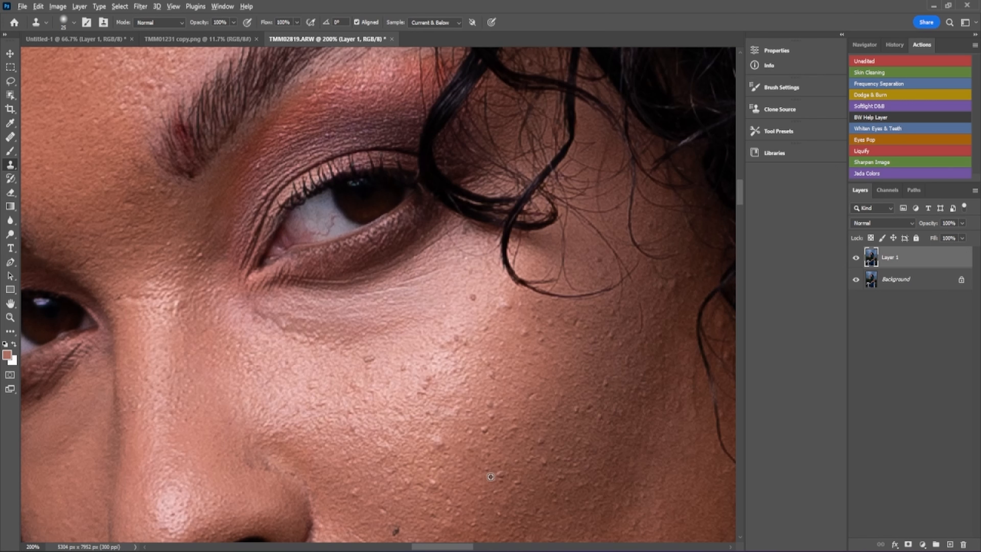
pyautogui.moveTo(502, 476)
pyautogui.mouseDown()
pyautogui.moveTo(505, 467)
pyautogui.moveTo(506, 476)
pyautogui.mouseUp()
pyautogui.keyDown('alt'); pyautogui.click(493, 482); pyautogui.keyUp('alt')
pyautogui.moveTo(504, 468)
pyautogui.mouseDown()
pyautogui.moveTo(515, 491)
pyautogui.moveTo(500, 496)
pyautogui.mouseUp()
pyautogui.click(10, 248)
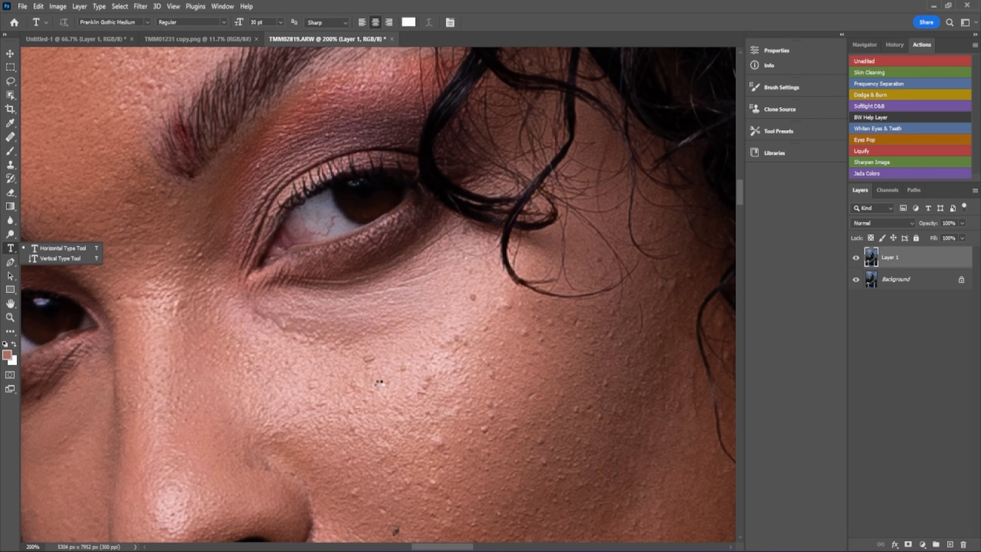
# - Add a new text layer reading 'TRON' on the face
pyautogui.click(380, 382)
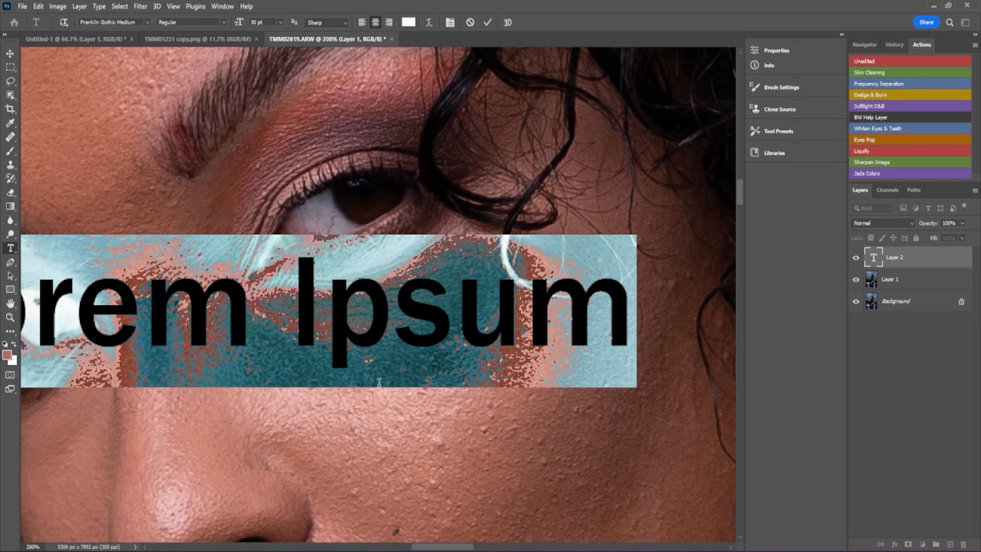
pyautogui.write('TRON')
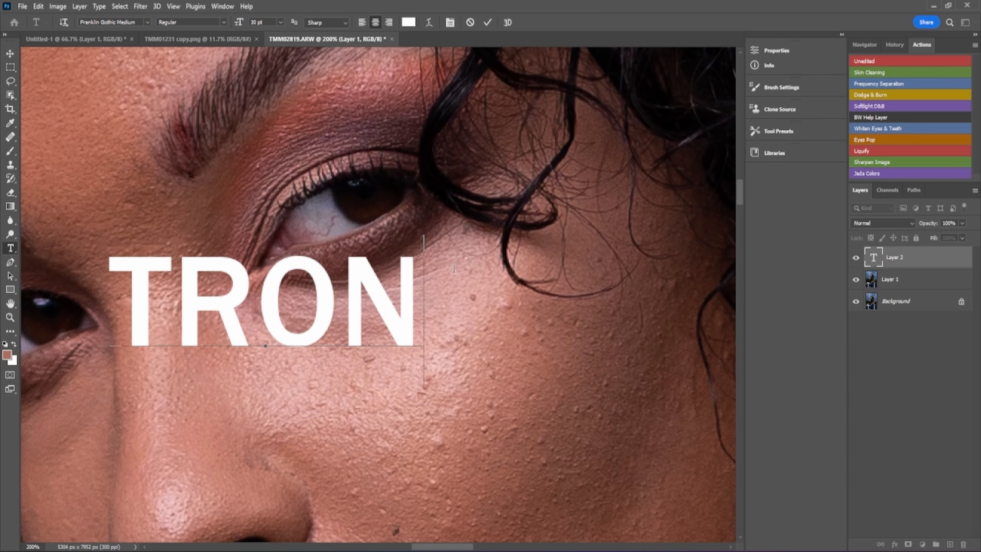
pyautogui.click(488, 22)
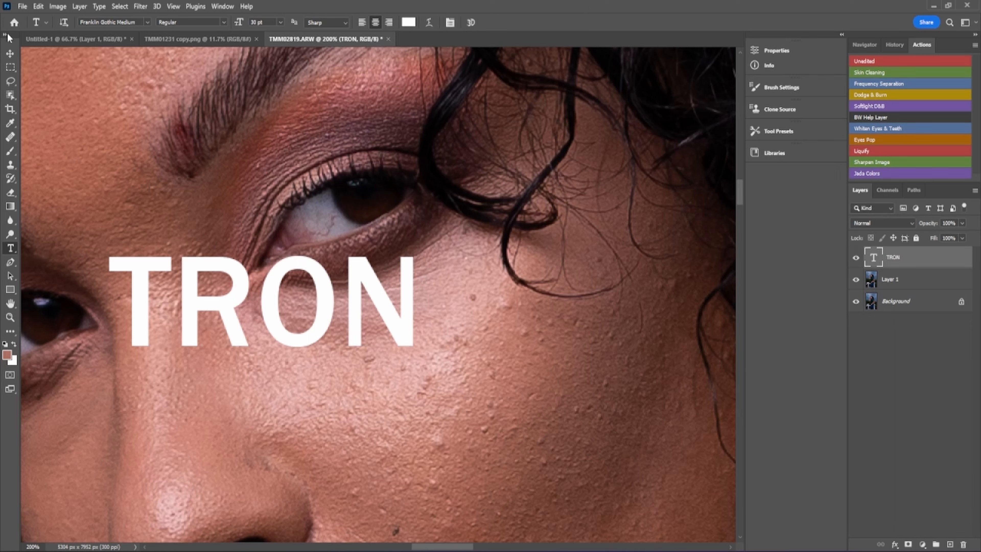
# - Move the TRON text down onto the cheek beside the nose, then zoom out to see the whole face
pyautogui.click(10, 54)
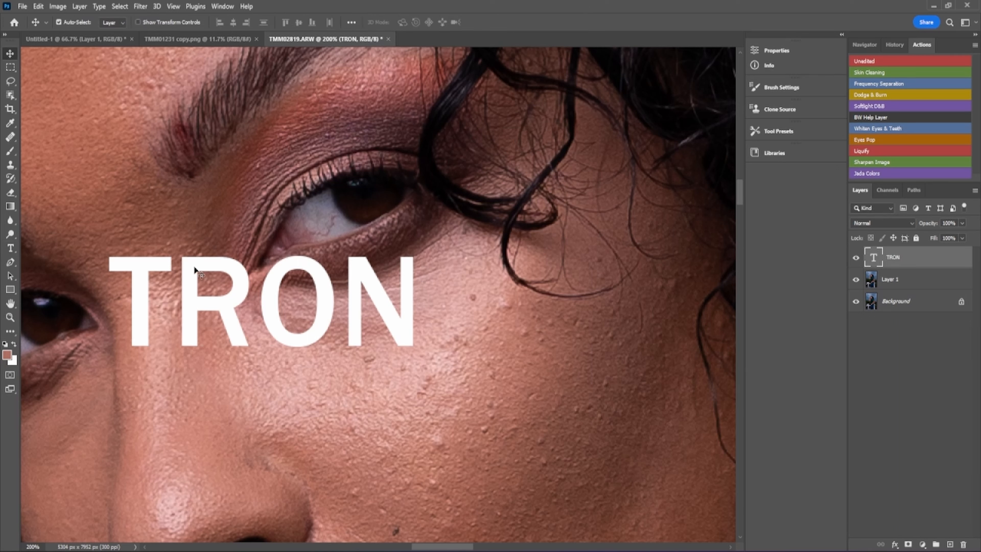
pyautogui.moveTo(331, 290); pyautogui.dragTo(428, 392)
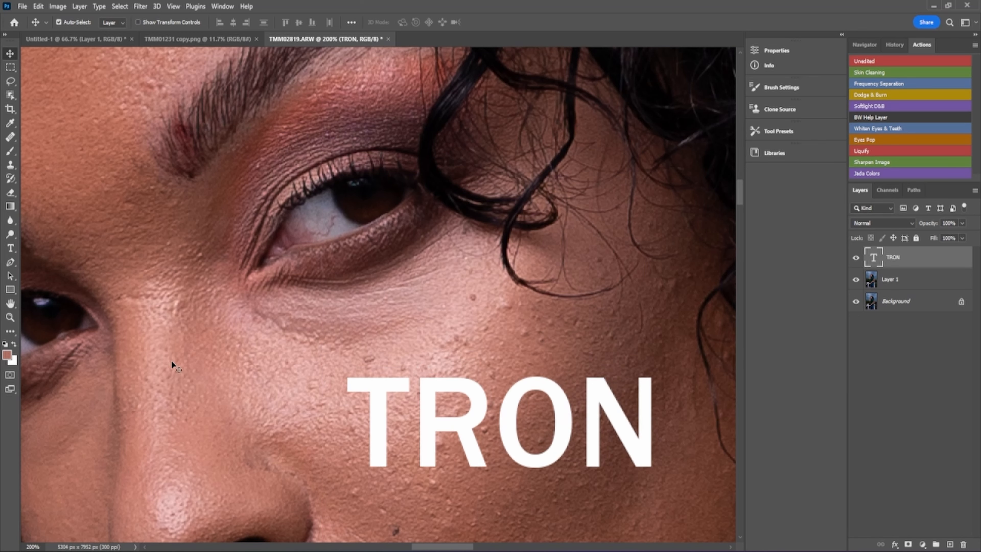
pyautogui.click(11, 319)
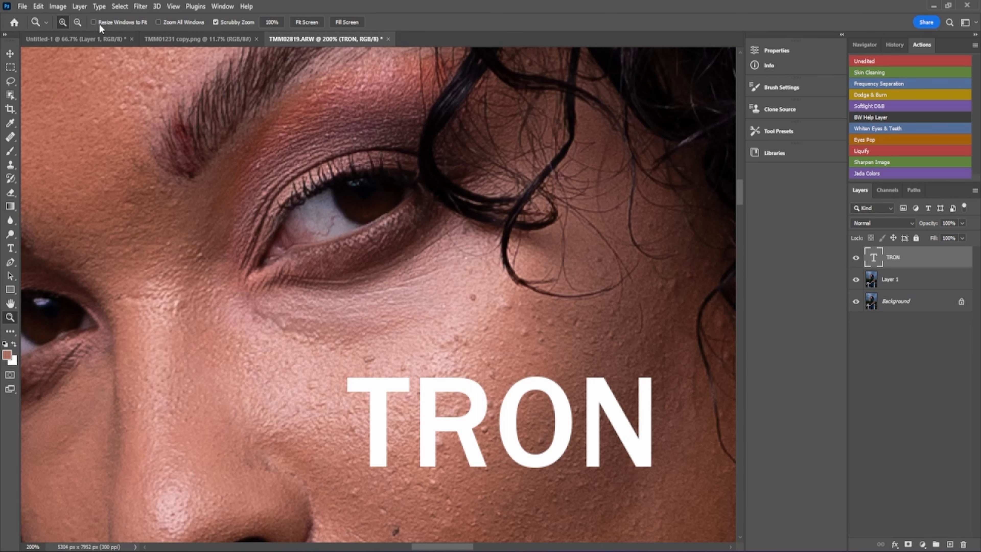
pyautogui.click(77, 23)
pyautogui.click(390, 256)
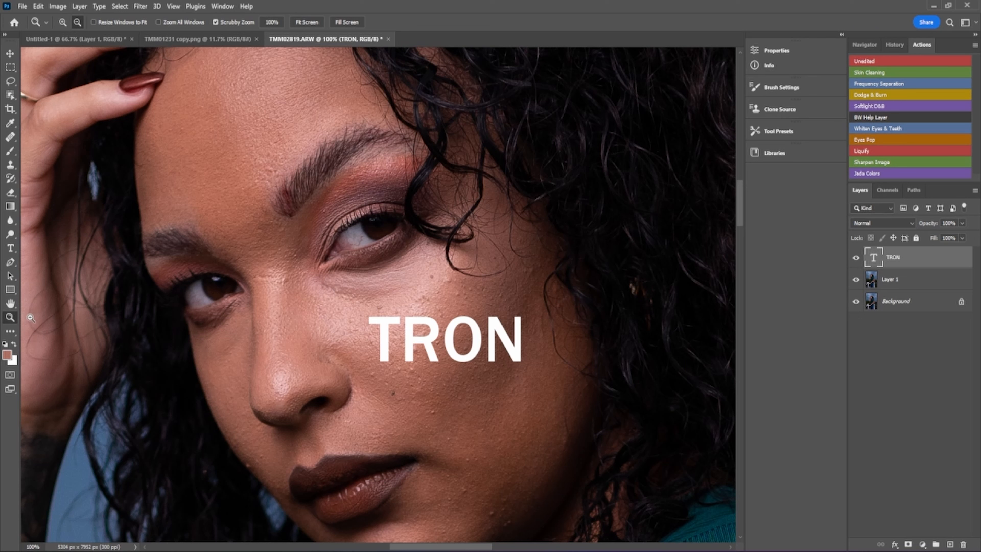
pyautogui.click(11, 331)
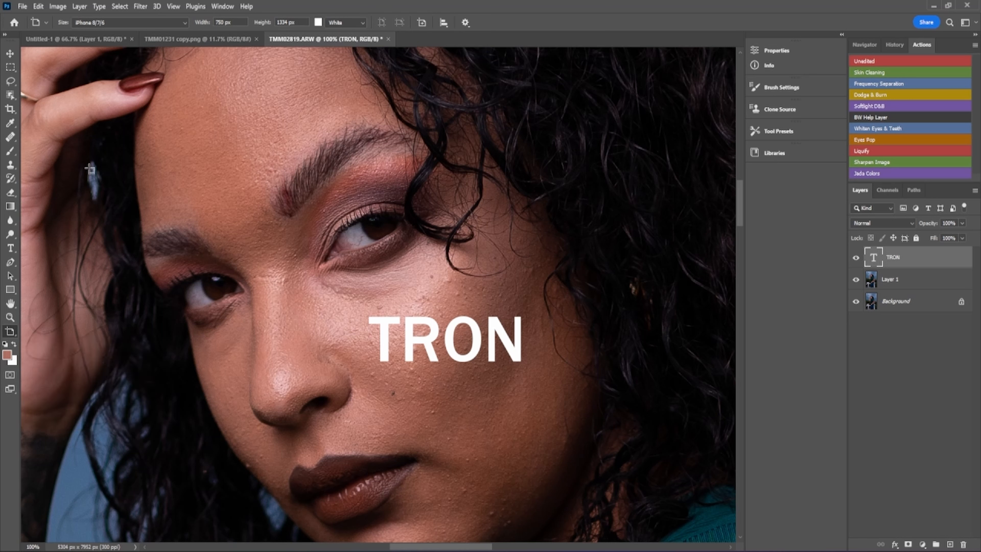
pyautogui.click(13, 151)
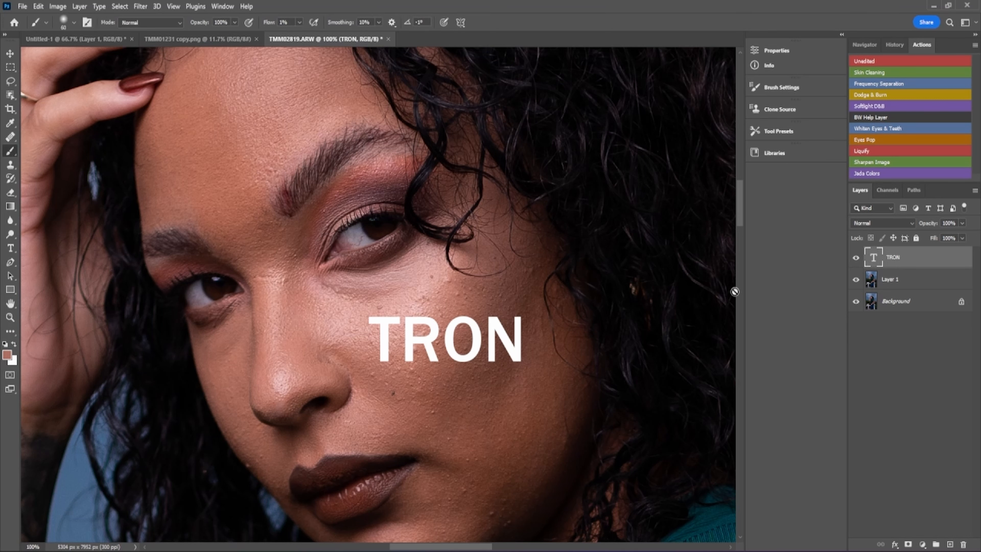
# - On Layer 1, sample colours from iris, lips, cheek and under-eye, ending with the forehead skin tone
pyautogui.click(915, 280)
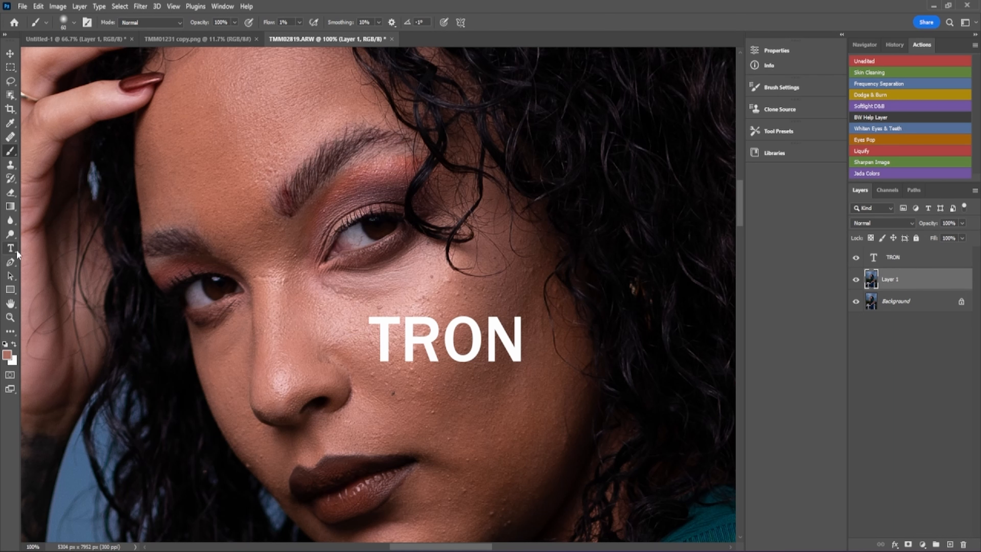
pyautogui.press('i')
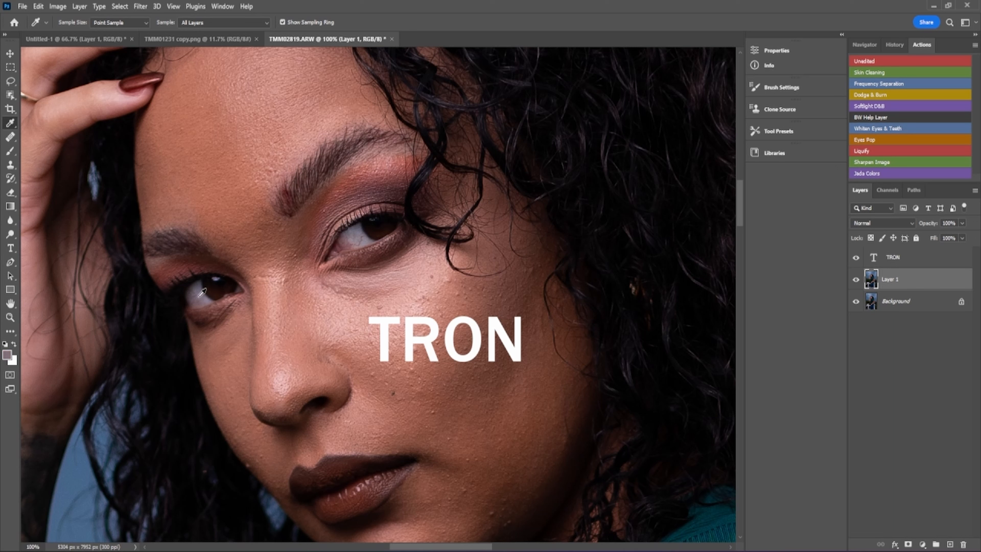
pyautogui.click(217, 287)
pyautogui.click(357, 491)
pyautogui.click(382, 412)
pyautogui.click(422, 275)
pyautogui.click(233, 188)
# - Raise brush flow to 100%, paint a test stroke on the forehead, then undo it
pyautogui.click(10, 150)
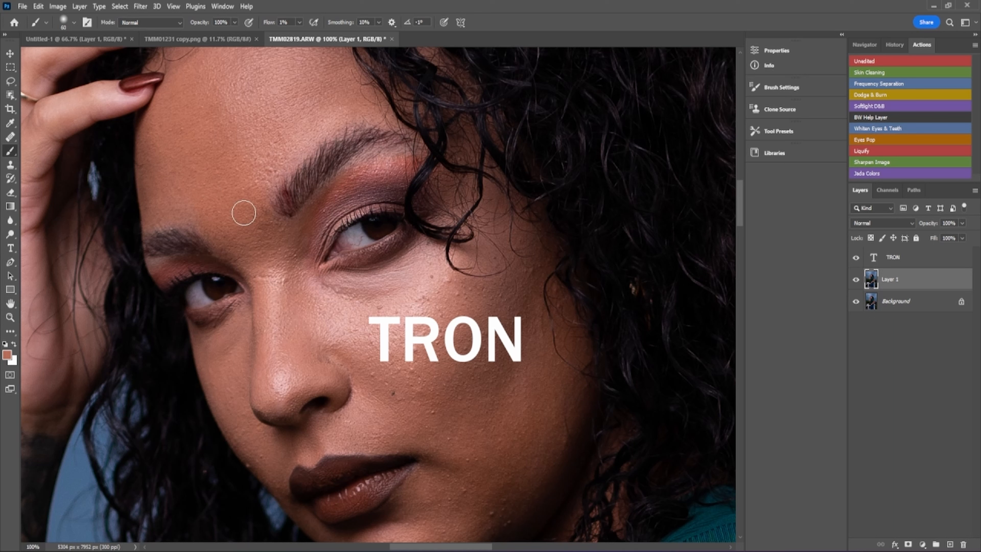
pyautogui.click(299, 22)
pyautogui.moveTo(299, 35); pyautogui.dragTo(350, 32)
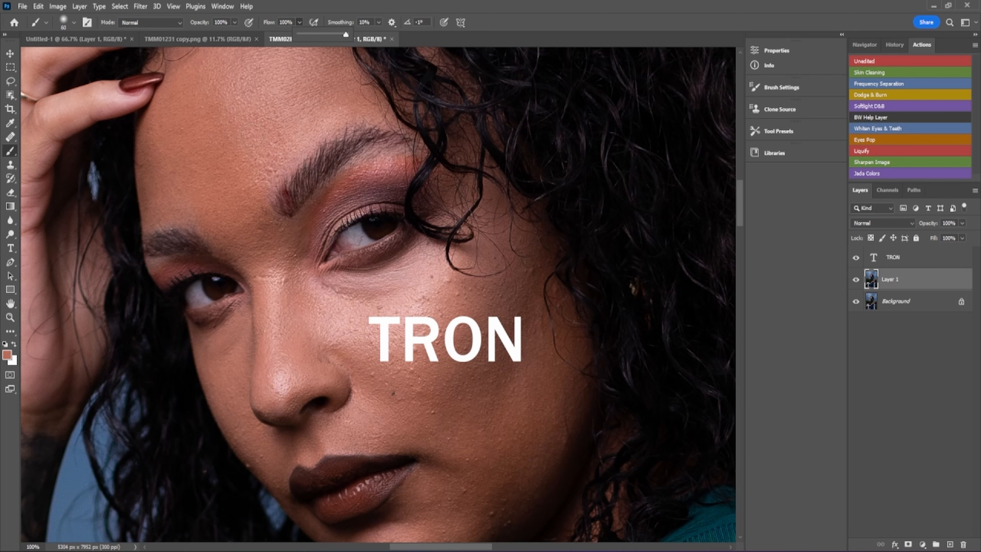
pyautogui.click(230, 173)
pyautogui.moveTo(231, 172)
pyautogui.mouseDown()
pyautogui.moveTo(252, 141)
pyautogui.moveTo(243, 141)
pyautogui.mouseUp()
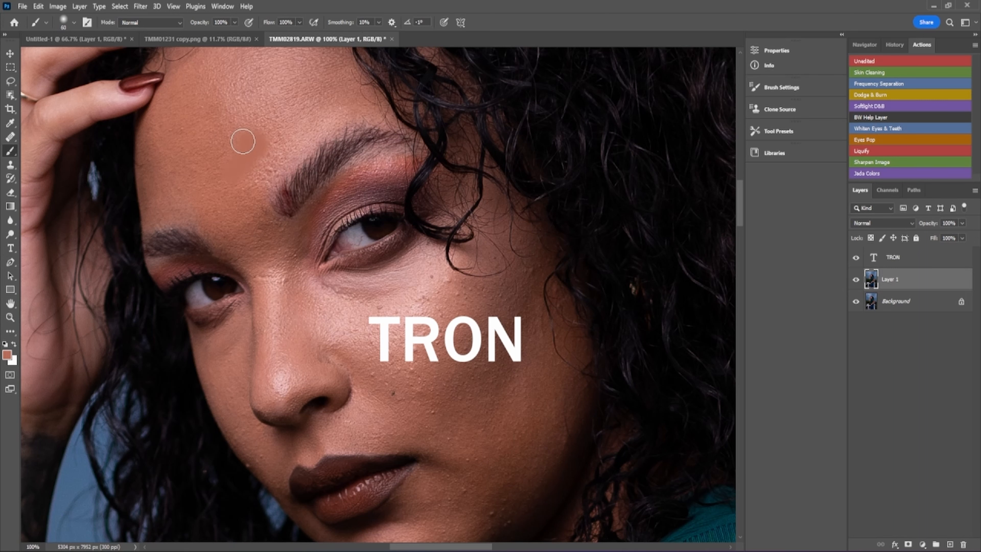
pyautogui.click(40, 7)
pyautogui.click(42, 19)
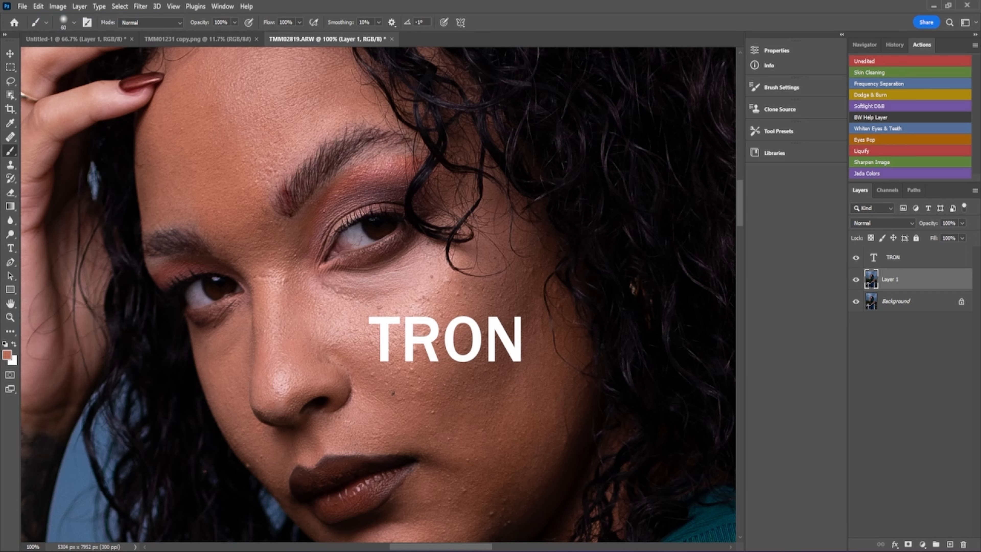
# - Paint skin tone over the forehead on new Layer 2, then add Layer 3 and hide Layer 2
pyautogui.click(950, 545)
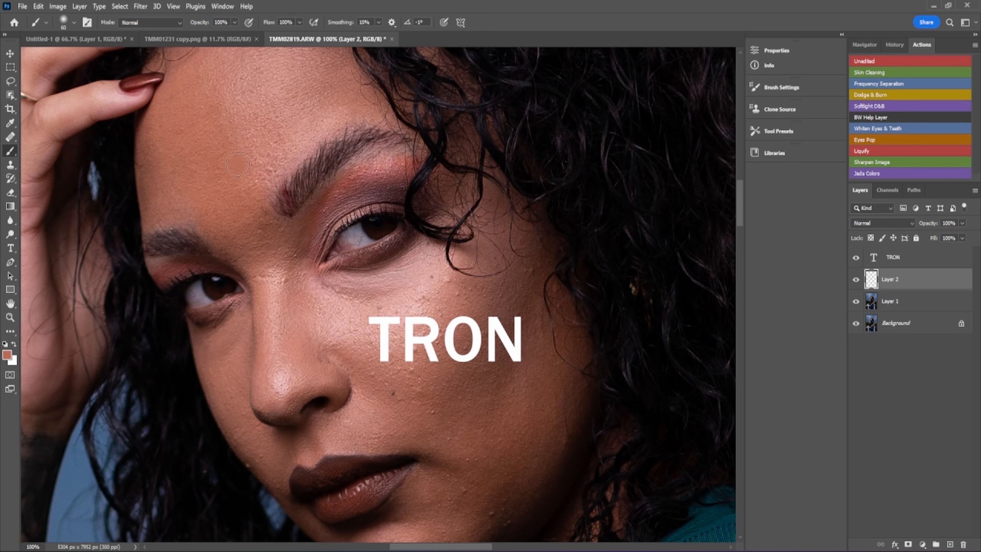
pyautogui.moveTo(238, 164)
pyautogui.mouseDown()
pyautogui.moveTo(259, 162)
pyautogui.moveTo(206, 166)
pyautogui.mouseUp()
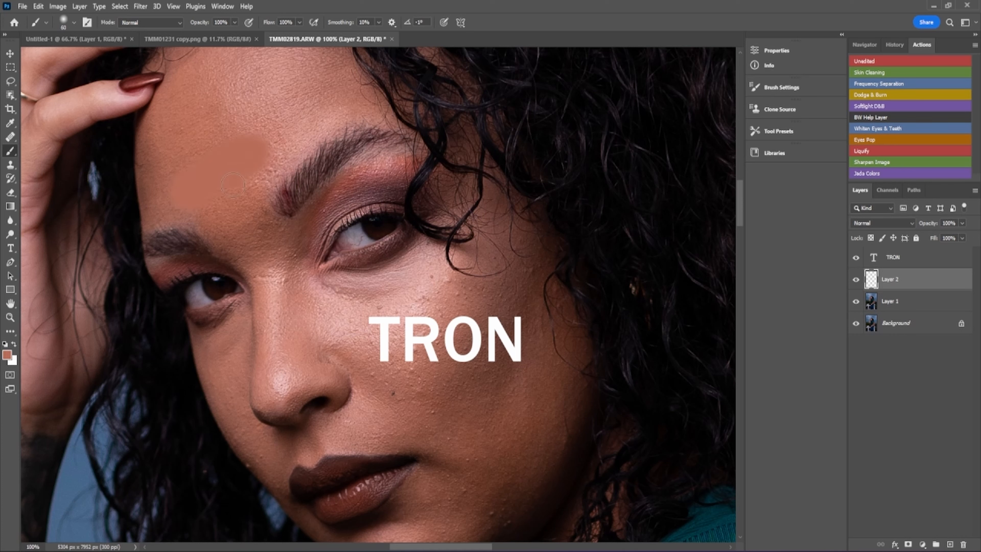
pyautogui.moveTo(268, 156)
pyautogui.mouseDown()
pyautogui.moveTo(246, 198)
pyautogui.moveTo(205, 191)
pyautogui.moveTo(160, 137)
pyautogui.moveTo(180, 115)
pyautogui.moveTo(249, 113)
pyautogui.moveTo(240, 171)
pyautogui.mouseUp()
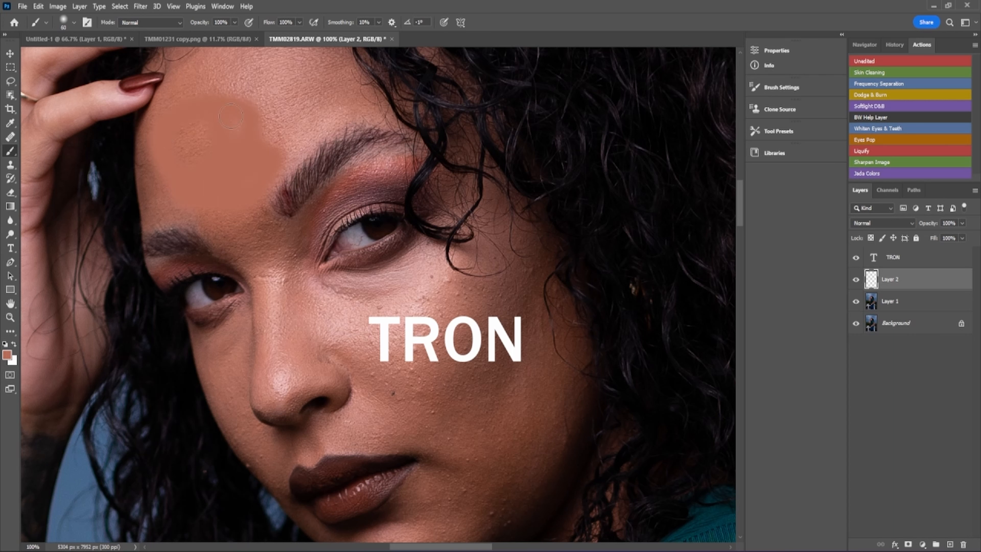
pyautogui.moveTo(238, 108)
pyautogui.mouseDown()
pyautogui.moveTo(260, 90)
pyautogui.moveTo(290, 152)
pyautogui.mouseUp()
pyautogui.moveTo(312, 102)
pyautogui.mouseDown()
pyautogui.moveTo(319, 76)
pyautogui.moveTo(279, 68)
pyautogui.moveTo(263, 105)
pyautogui.moveTo(355, 55)
pyautogui.moveTo(337, 46)
pyautogui.moveTo(290, 94)
pyautogui.mouseUp()
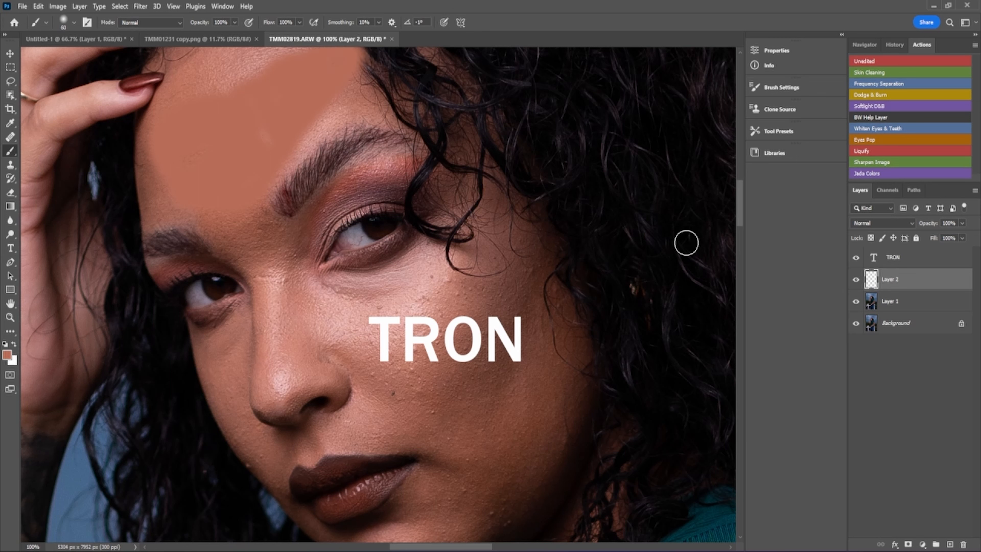
pyautogui.click(950, 545)
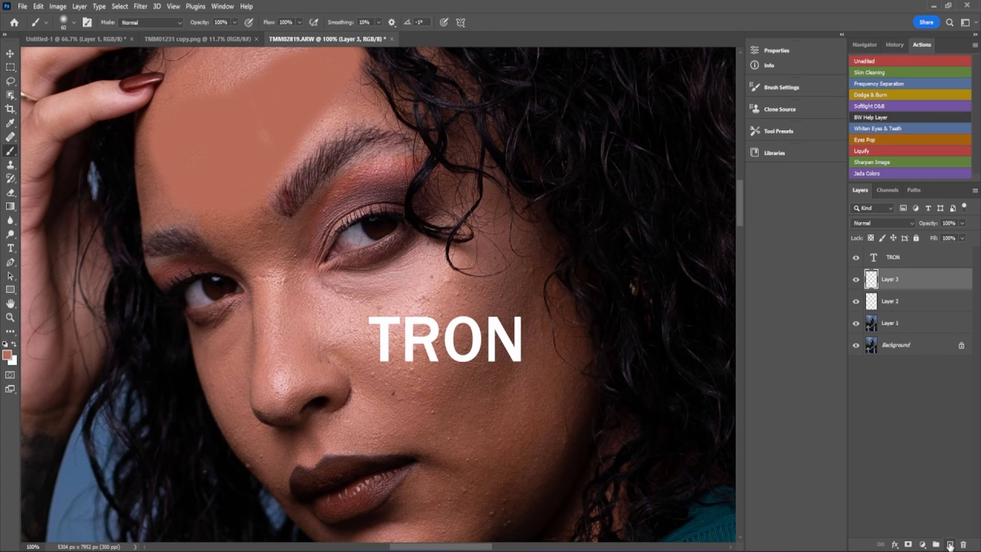
pyautogui.click(856, 302)
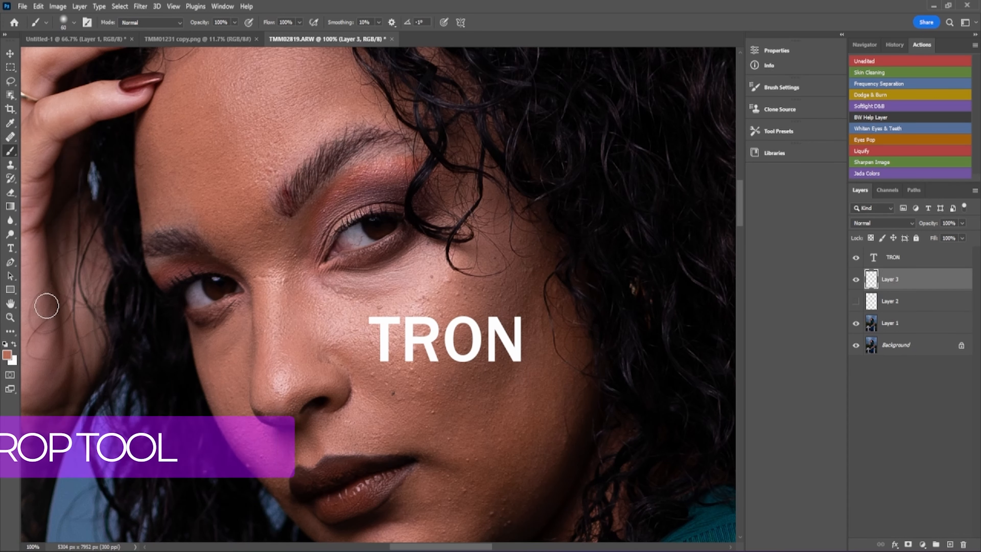
# - Zoom out until the whole portrait fits, then hide the TRON text layer
pyautogui.click(10, 316)
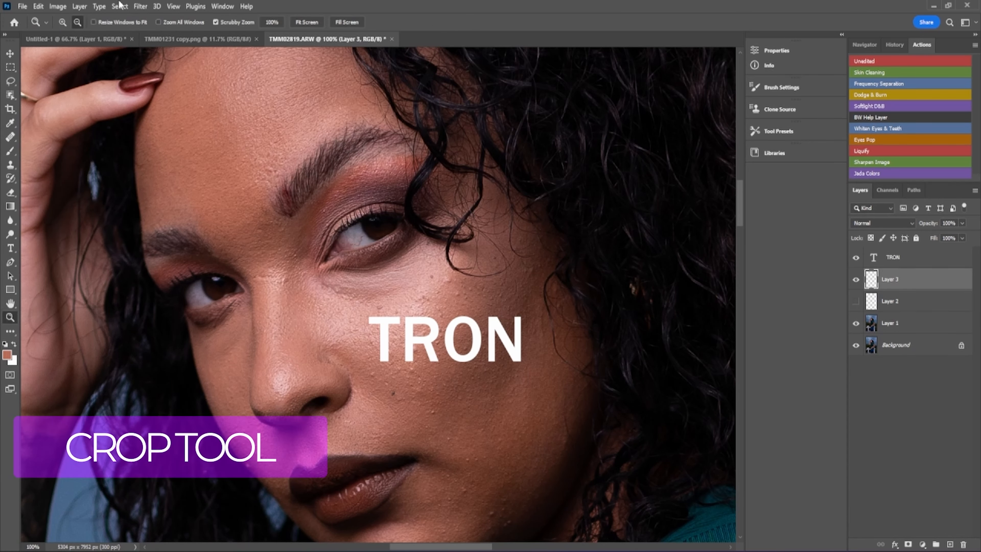
pyautogui.click(316, 137)
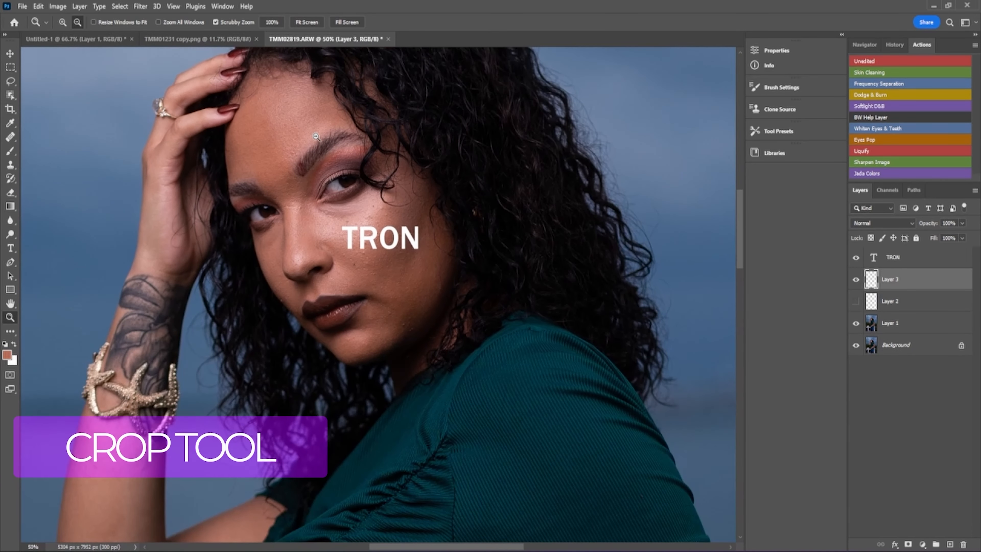
pyautogui.click(316, 137)
pyautogui.click(316, 136)
pyautogui.click(316, 136)
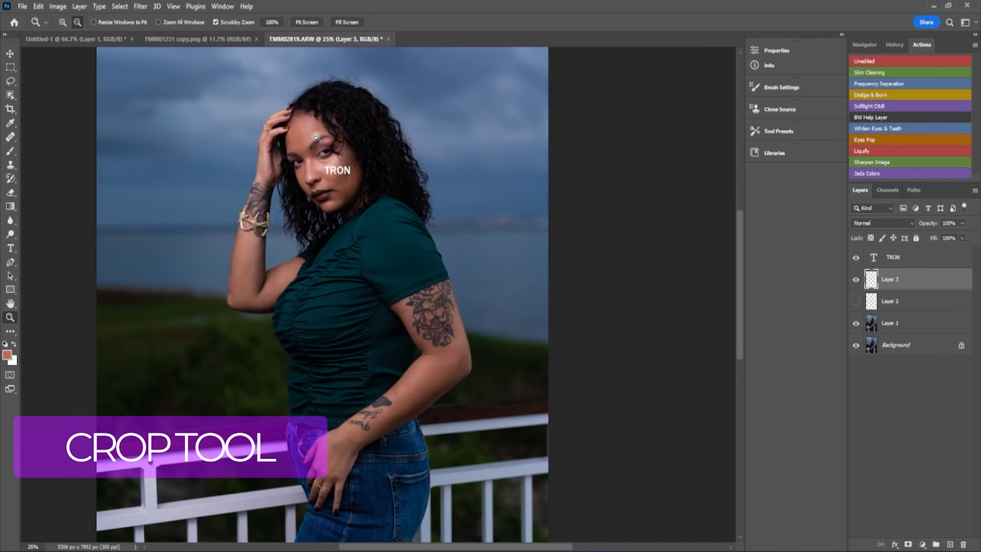
pyautogui.click(316, 136)
pyautogui.click(316, 137)
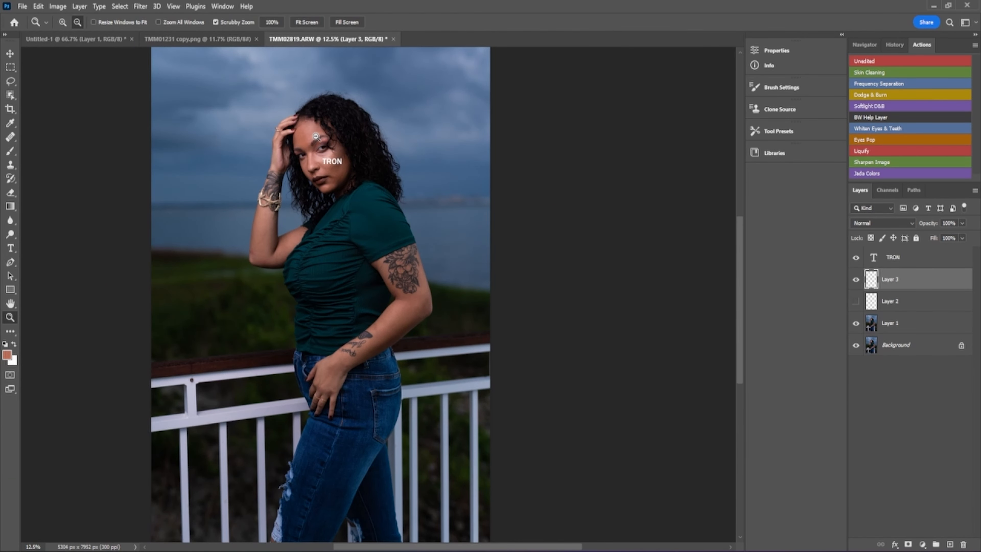
pyautogui.click(316, 137)
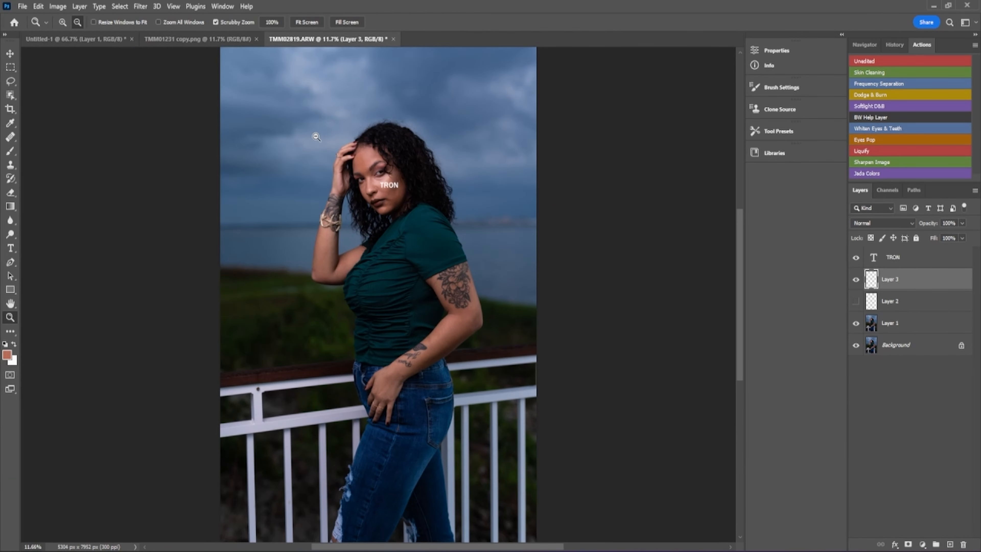
pyautogui.click(856, 258)
# - Select the TRON, Layer 3 and Layer 2 layers and delete them
pyautogui.click(915, 257)
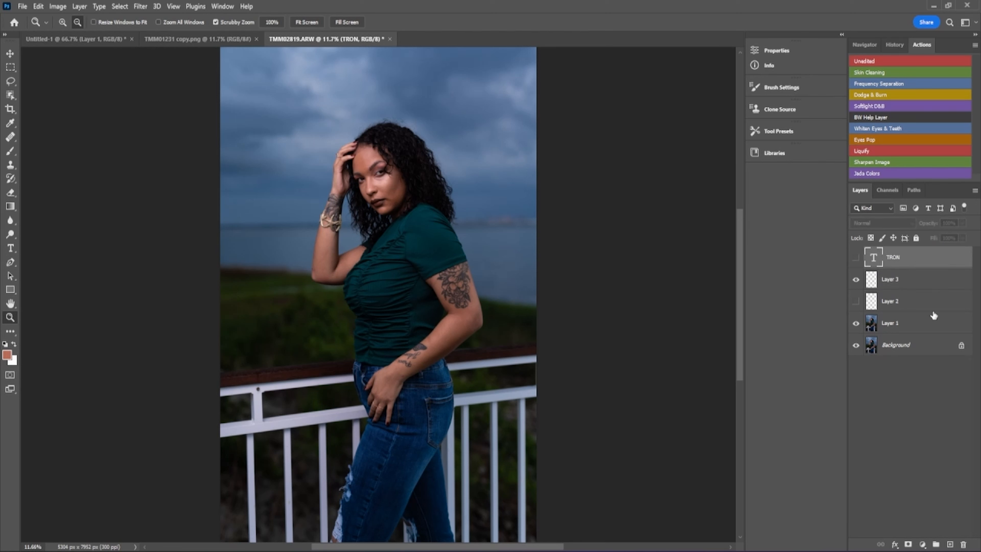
pyautogui.keyDown('shift'); pyautogui.click(899, 302); pyautogui.keyUp('shift')
pyautogui.press('Delete')
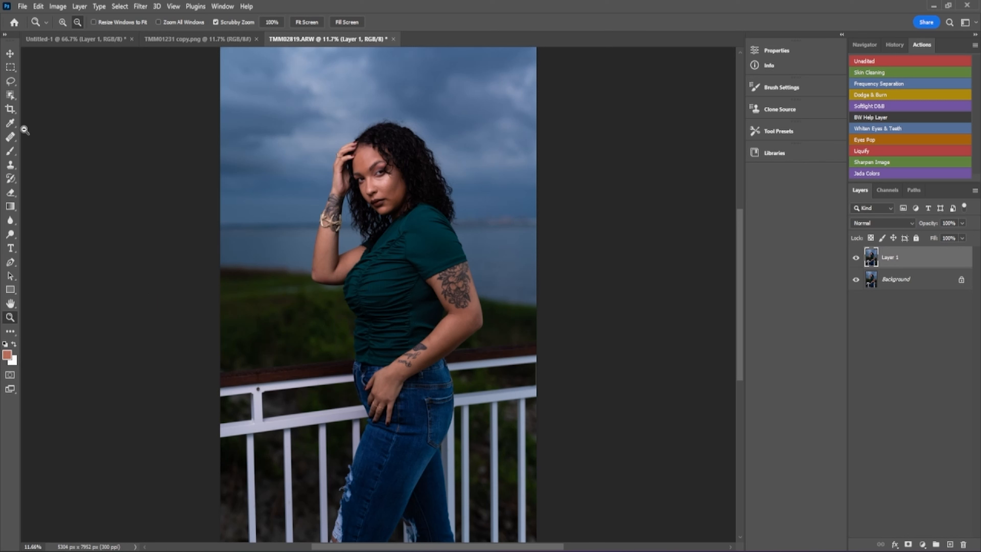
# - Apply a freeform crop from the top-left corner, then undo it
pyautogui.click(10, 109)
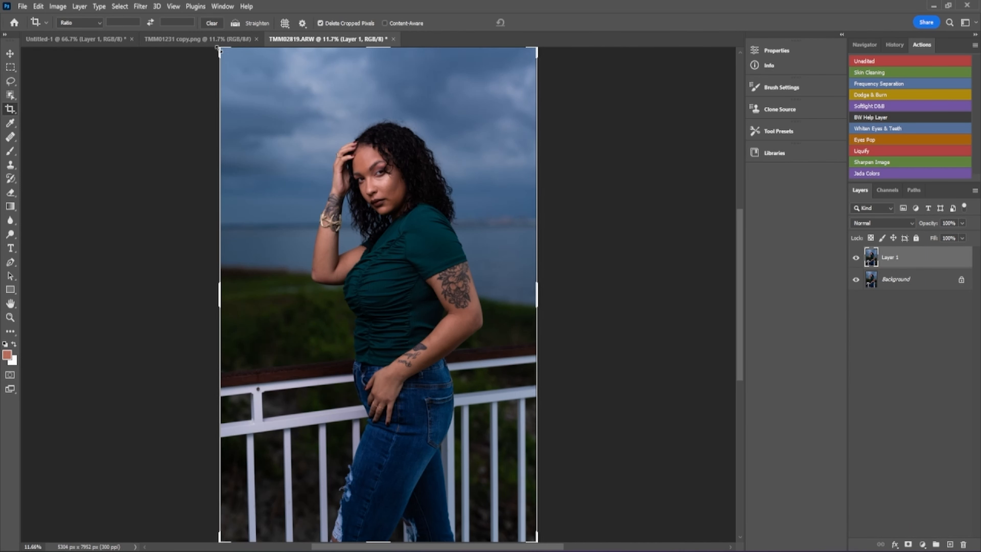
pyautogui.moveTo(221, 49); pyautogui.dragTo(221, 72)
pyautogui.press('Return')
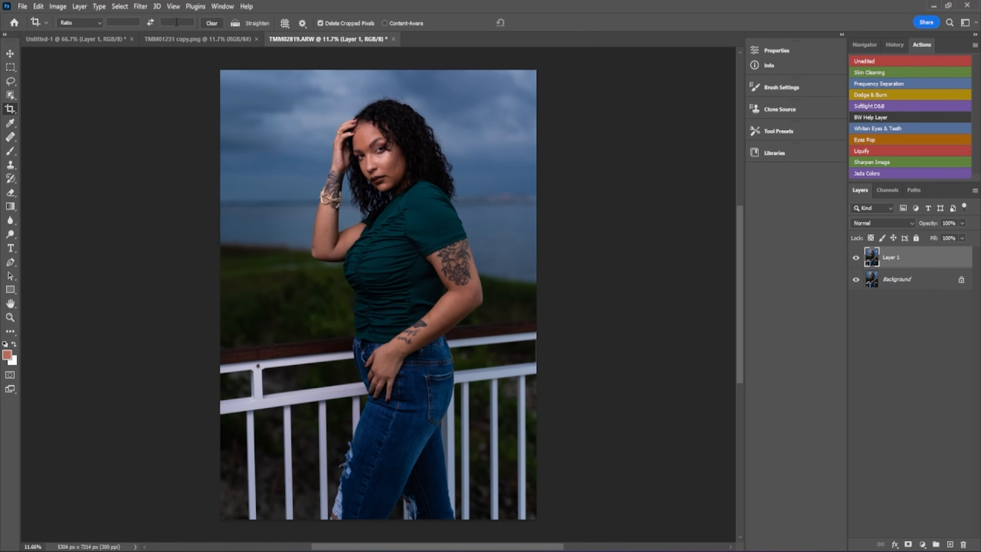
pyautogui.click(34, 6)
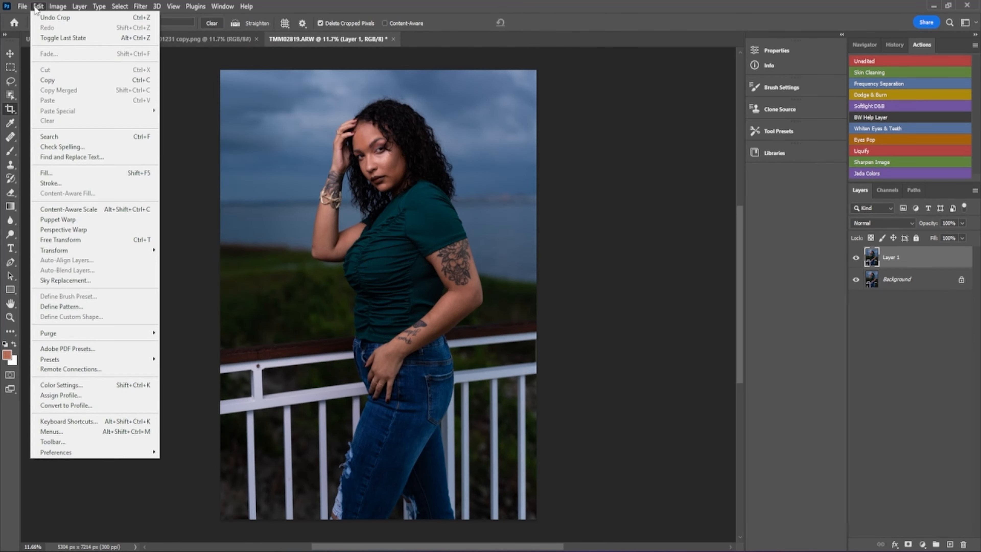
pyautogui.click(54, 18)
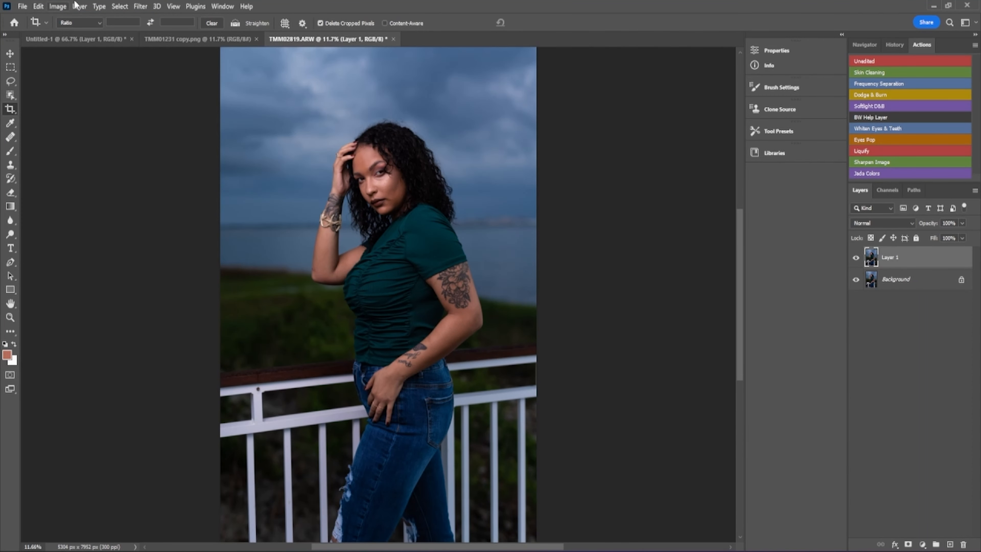
# - Crop the portrait to a 1:1 square, shifting the photo down inside the frame
pyautogui.click(124, 22)
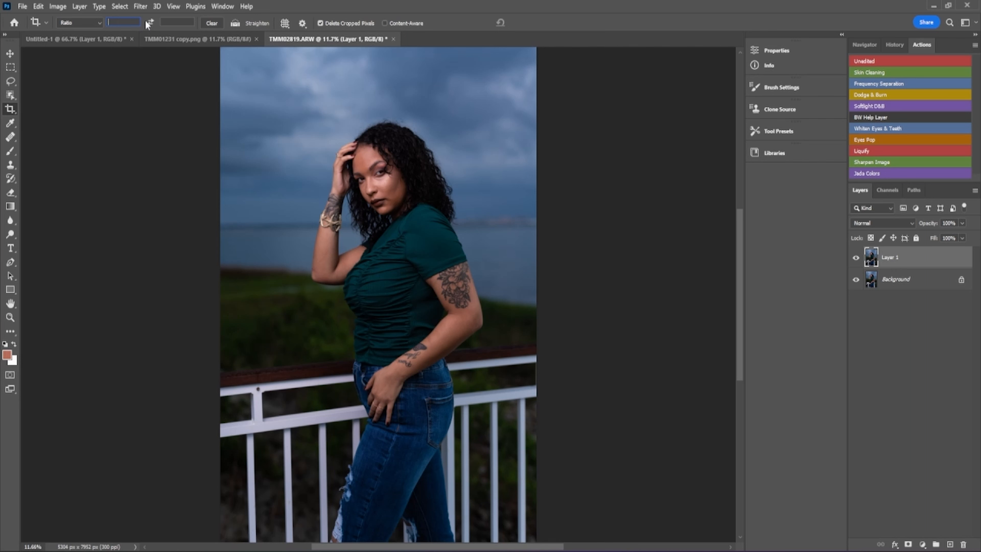
pyautogui.click(97, 23)
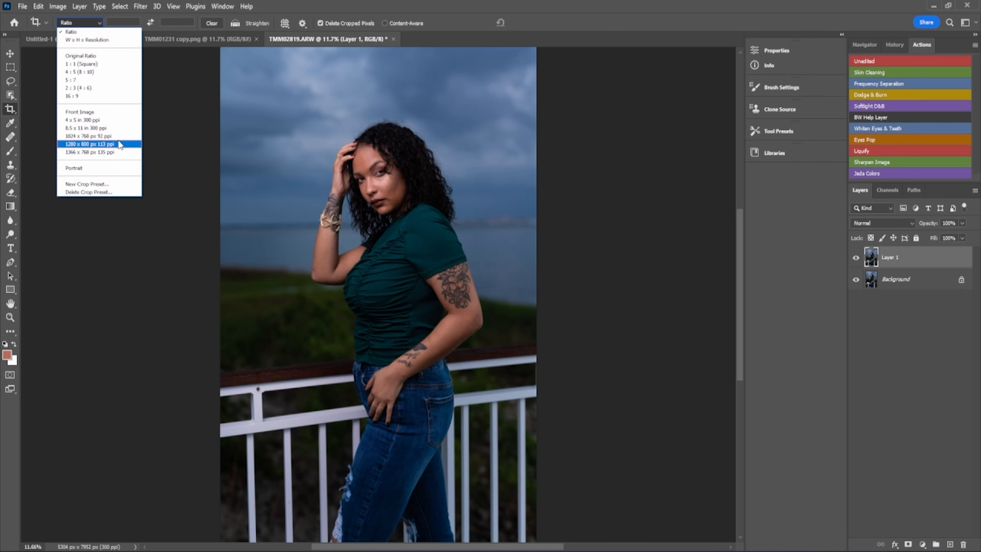
pyautogui.click(92, 64)
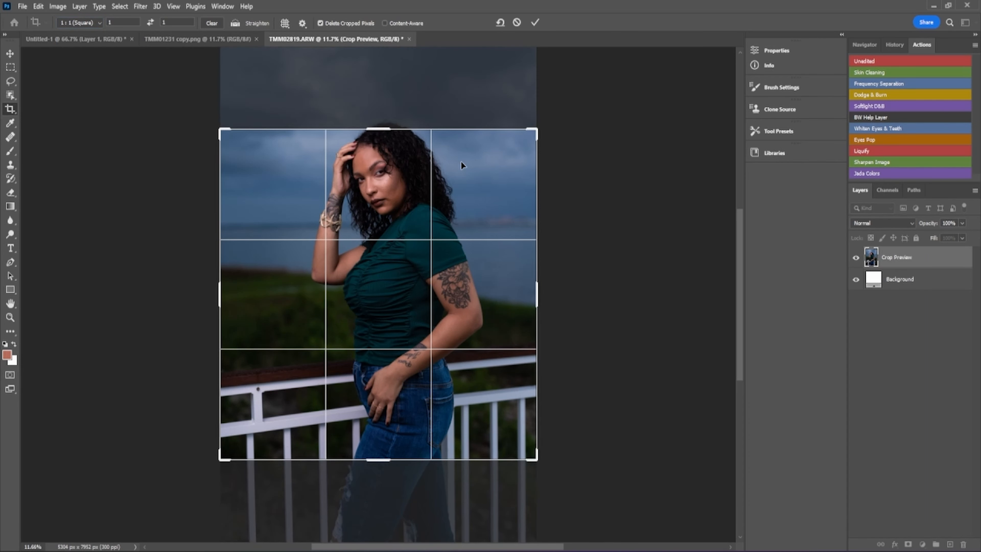
pyautogui.moveTo(453, 182)
pyautogui.mouseDown()
pyautogui.moveTo(455, 174)
pyautogui.moveTo(454, 202)
pyautogui.mouseUp()
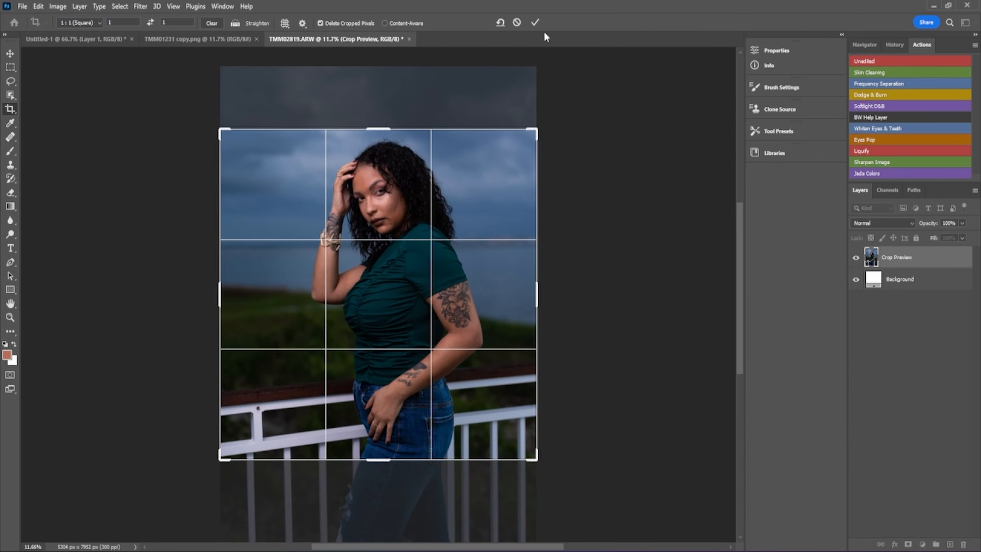
pyautogui.click(535, 23)
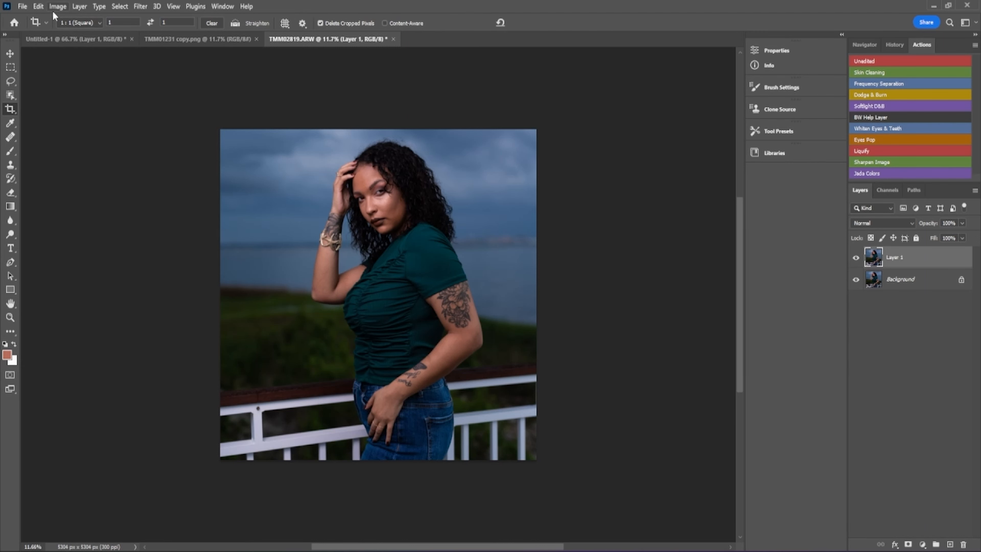
pyautogui.click(38, 6)
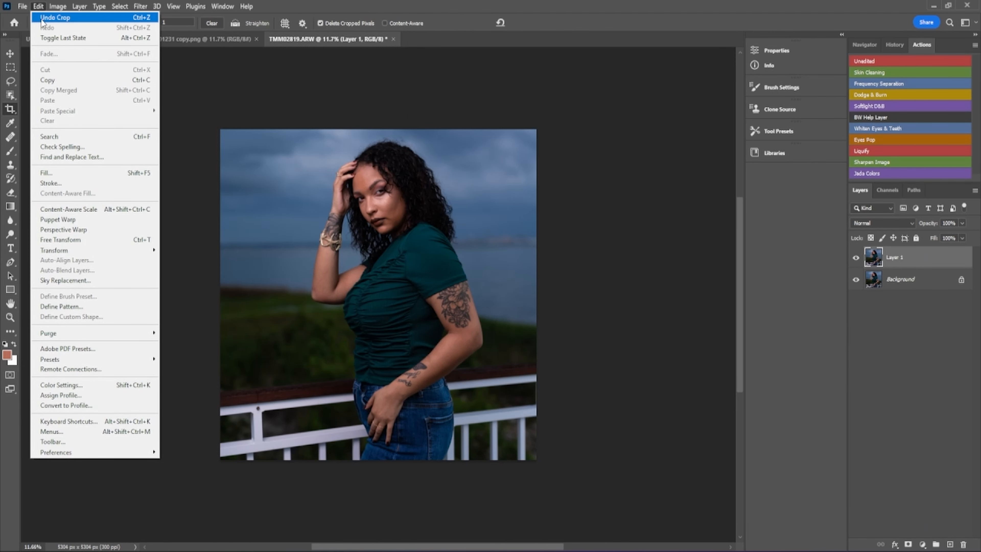
# - Undo the square crop to restore the full 5304 x 7952 px portrait
pyautogui.click(41, 19)
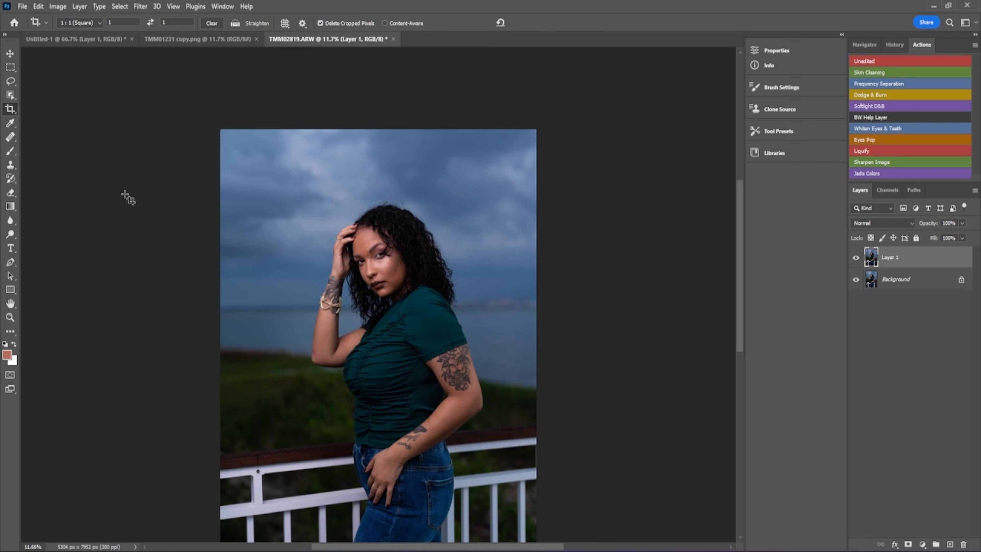
pyautogui.press('ctrl')
pyautogui.scroll(-2, 383, 125)
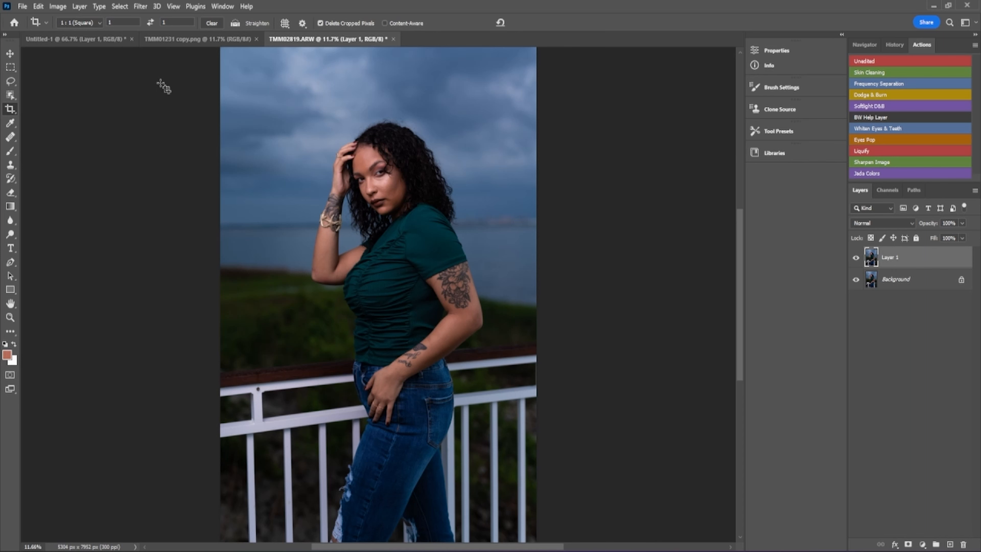
# - Start the File > Export > Save for Web (Legacy) export
pyautogui.click(22, 7)
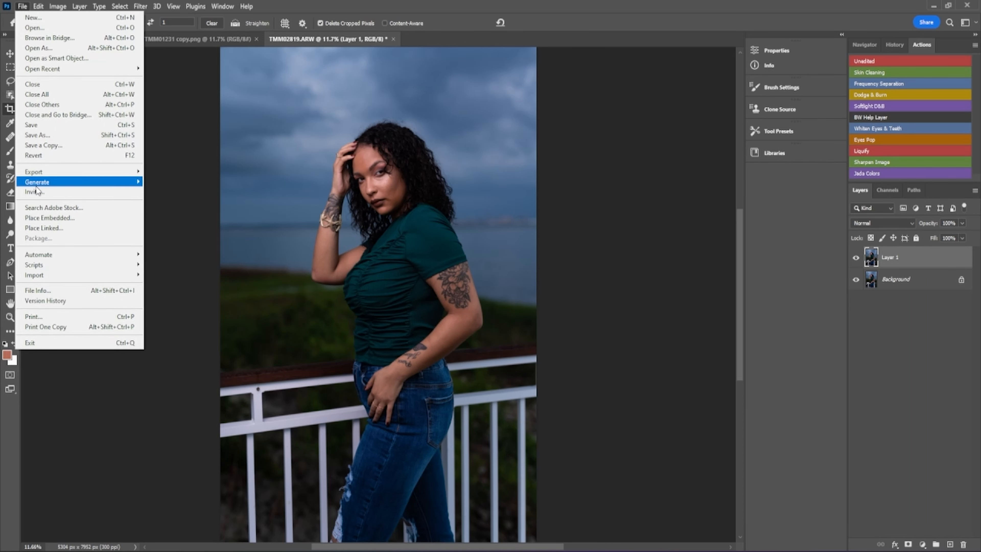
pyautogui.moveTo(36, 185)
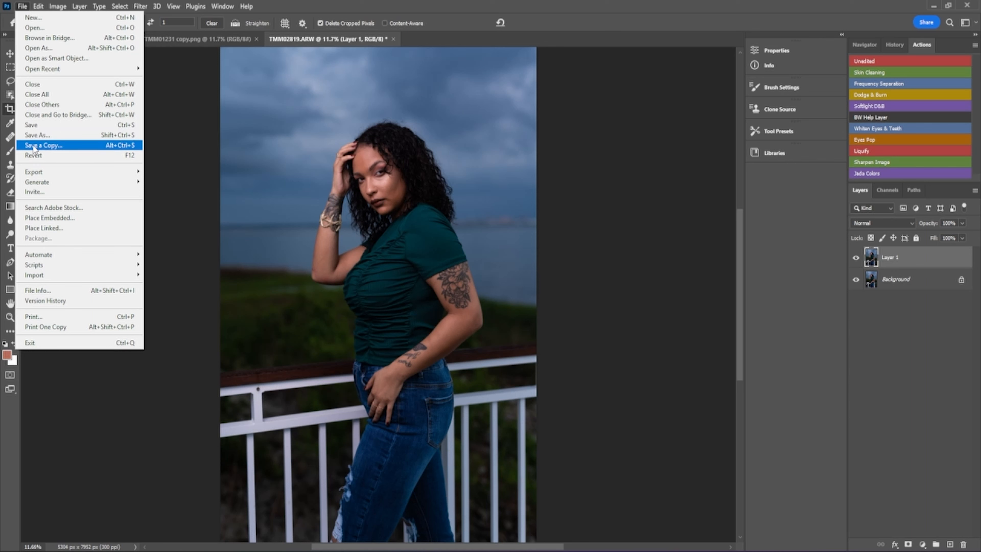
pyautogui.moveTo(82, 171)
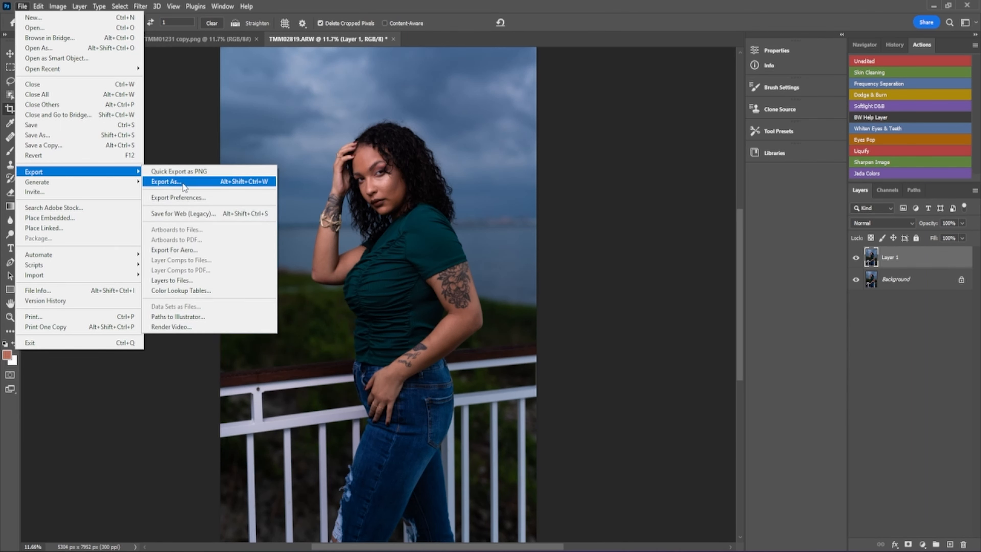
pyautogui.click(205, 215)
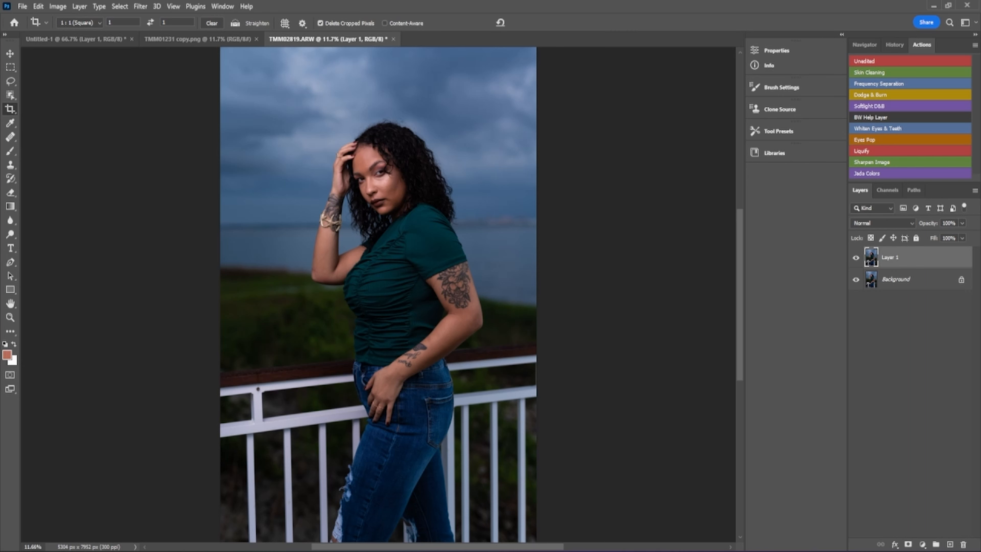
# - Open Save for Web and zoom the preview out to 6.3% so the whole photo shows
pyautogui.hotkey('ctrl', 'alt', 'shift', 's')
pyautogui.moveTo(627, 414); pyautogui.dragTo(469, 107)
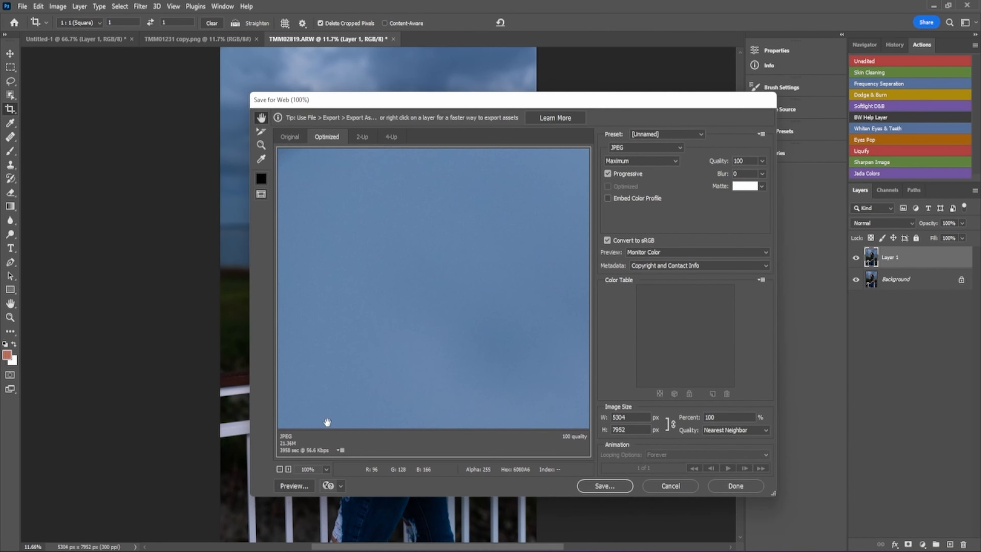
pyautogui.click(280, 469)
pyautogui.click(279, 470)
pyautogui.click(279, 469)
pyautogui.click(279, 470)
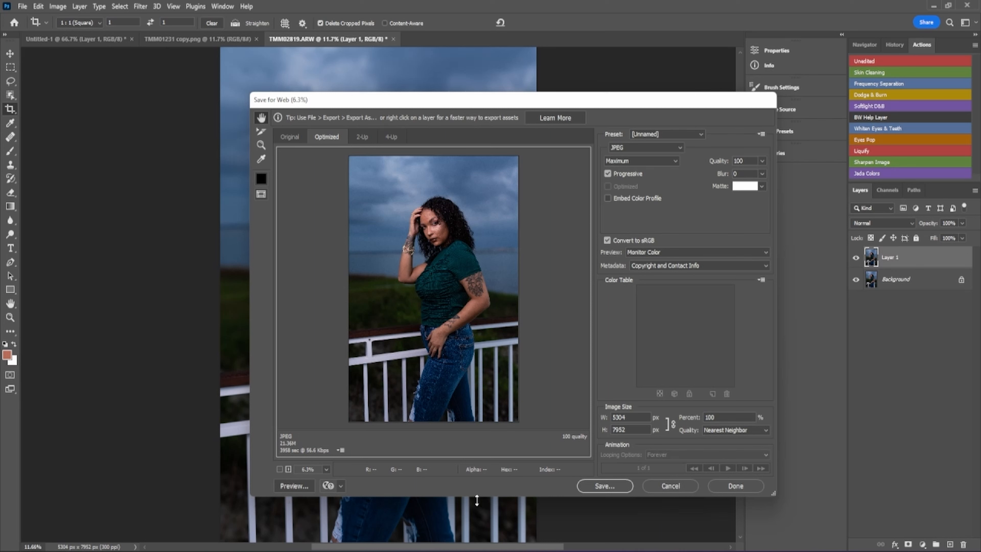
# - Keep JPEG at Maximum quality 100 and start saving the optimized file
pyautogui.click(682, 150)
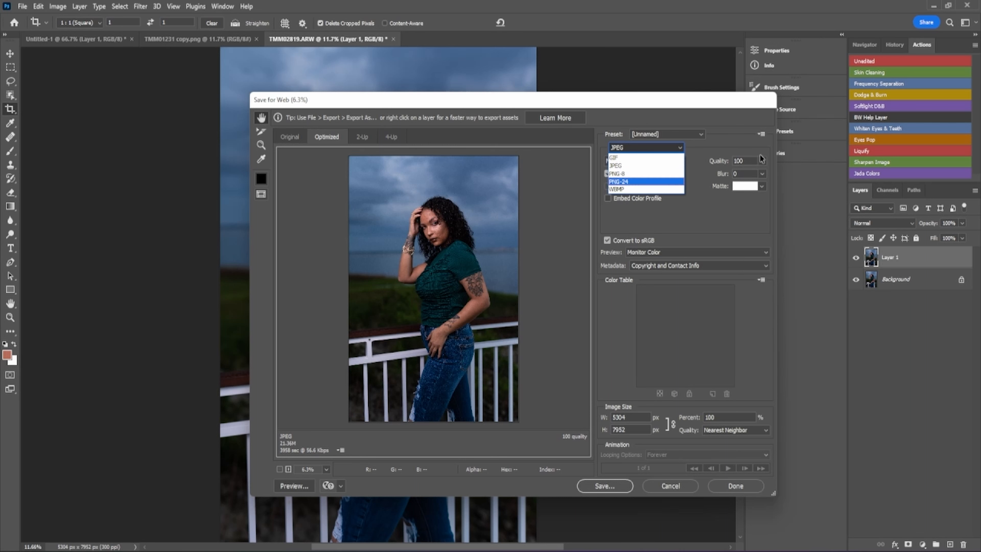
pyautogui.click(718, 162)
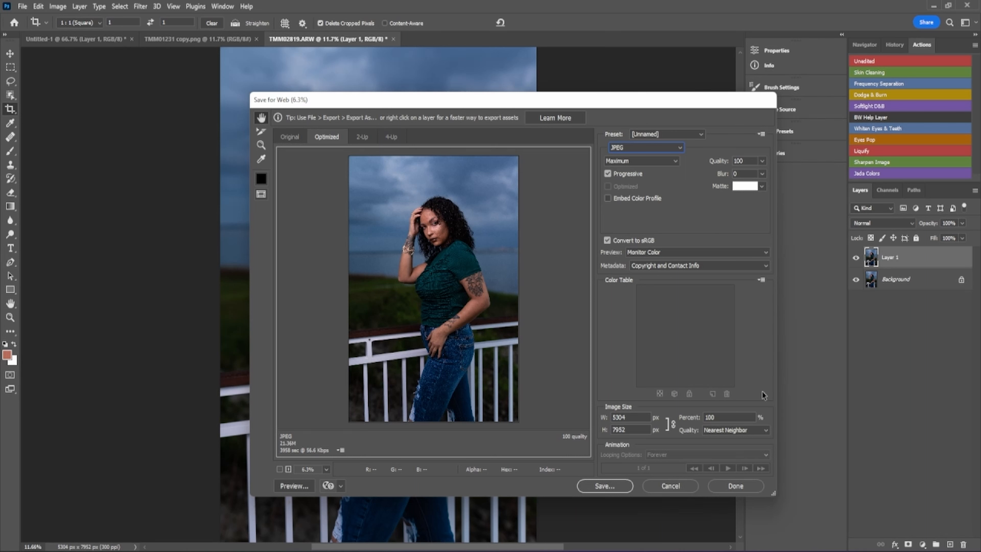
pyautogui.click(603, 486)
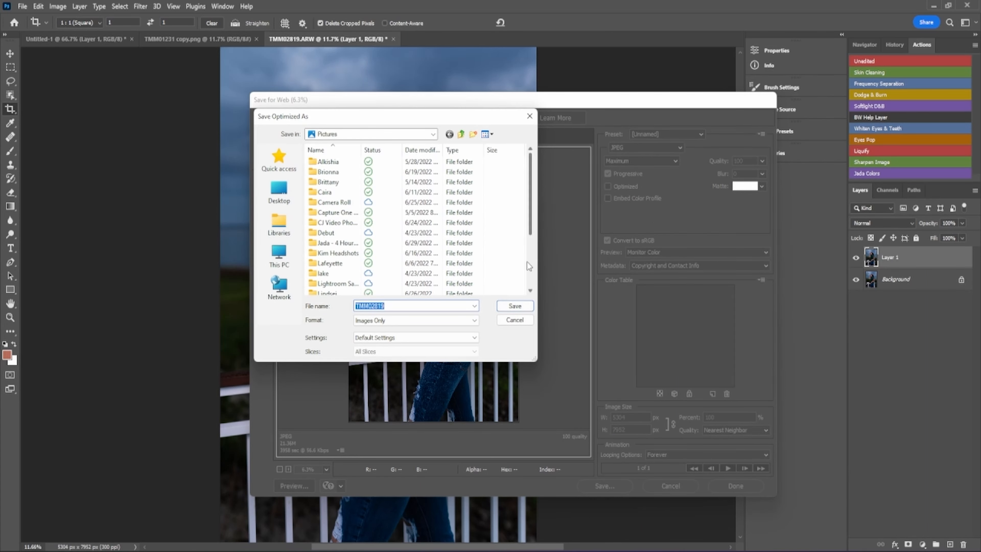
# - Save the JPEG TMM02819 into the Documents folder
pyautogui.click(434, 135)
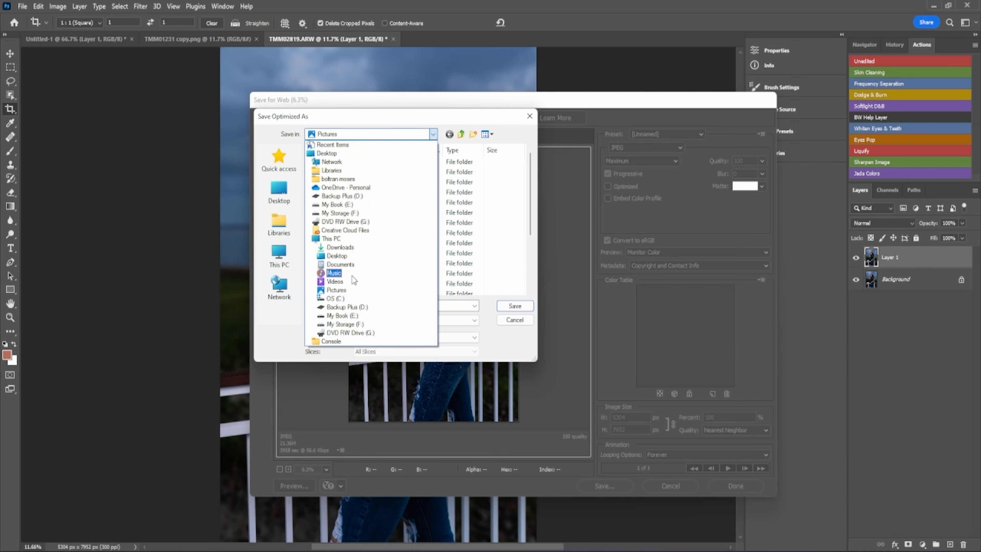
pyautogui.click(342, 265)
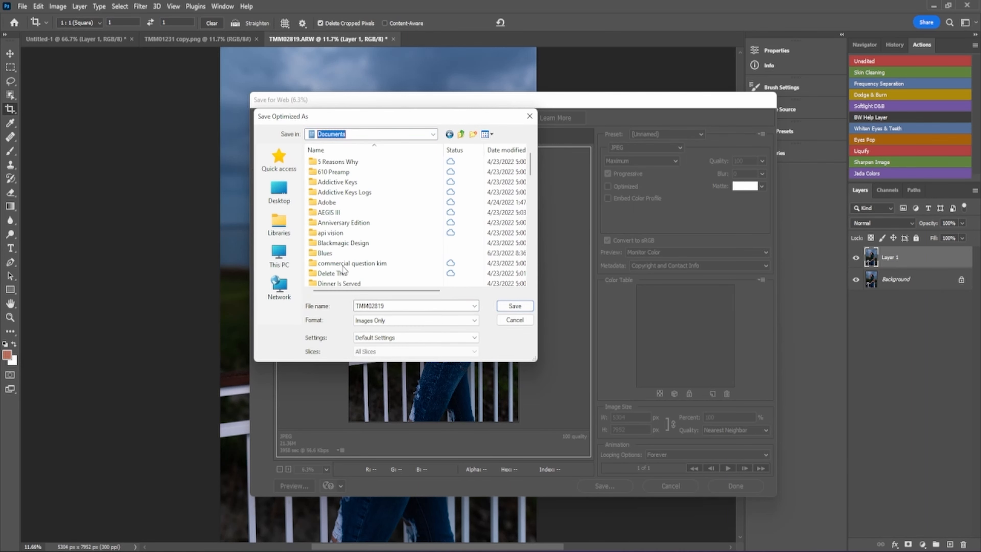
pyautogui.click(507, 307)
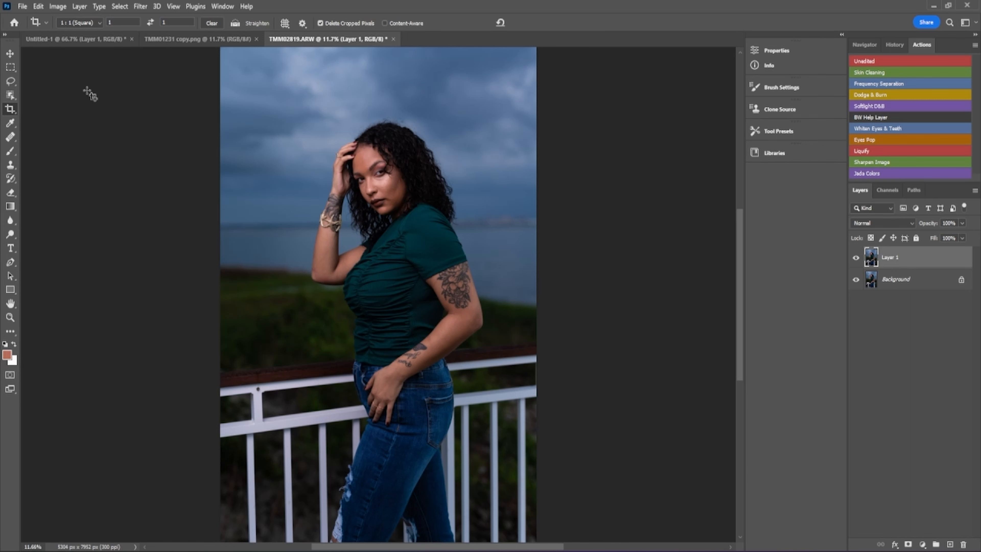
# - Switch to the Move tool and try dragging Layer 1 on the canvas
pyautogui.click(10, 55)
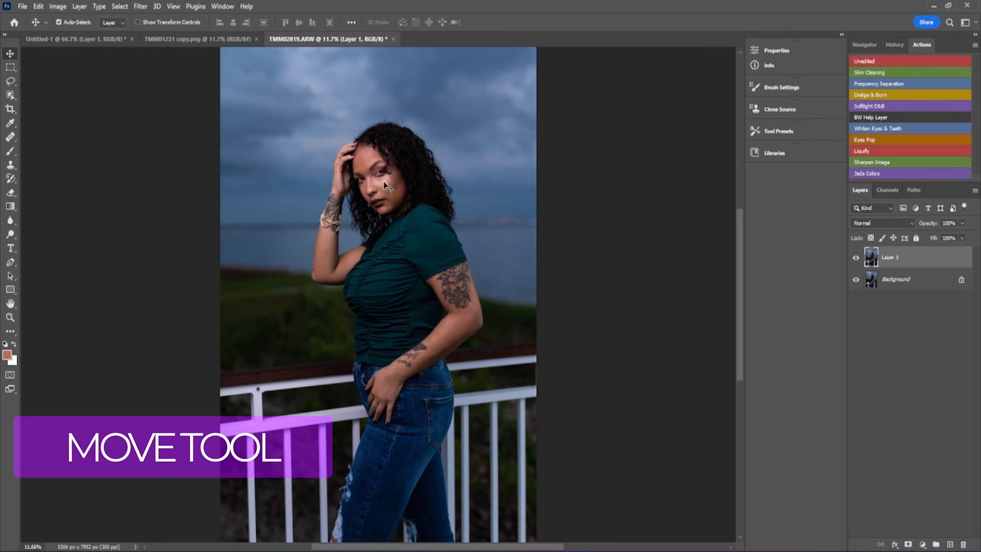
pyautogui.moveTo(383, 181)
pyautogui.mouseDown()
pyautogui.moveTo(437, 182)
pyautogui.moveTo(456, 195)
pyautogui.moveTo(466, 182)
pyautogui.moveTo(462, 264)
pyautogui.moveTo(415, 371)
pyautogui.moveTo(375, 340)
pyautogui.moveTo(393, 179)
pyautogui.moveTo(396, 189)
pyautogui.moveTo(386, 182)
pyautogui.mouseUp()
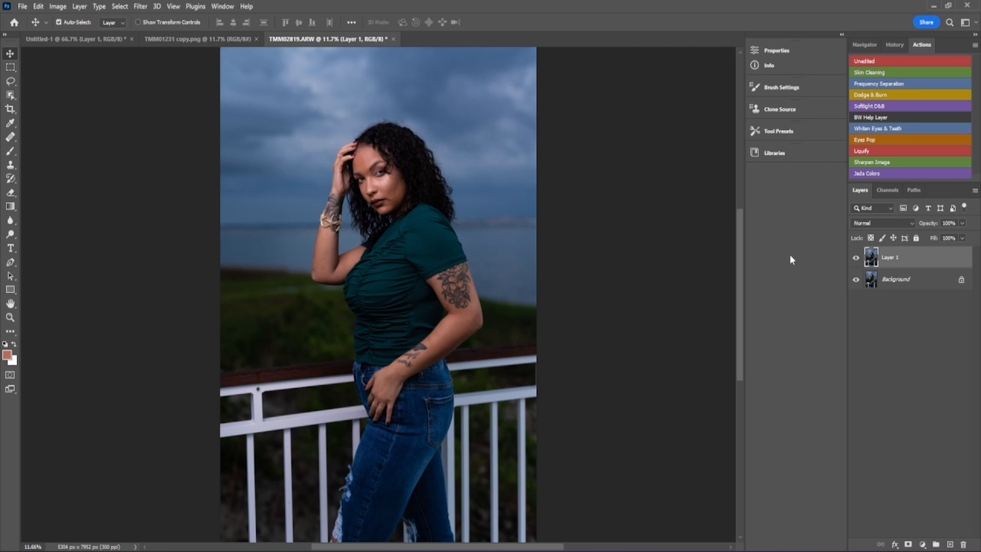
# - Show the Navigator panel and drag its divider down to enlarge the thumbnail
pyautogui.click(866, 44)
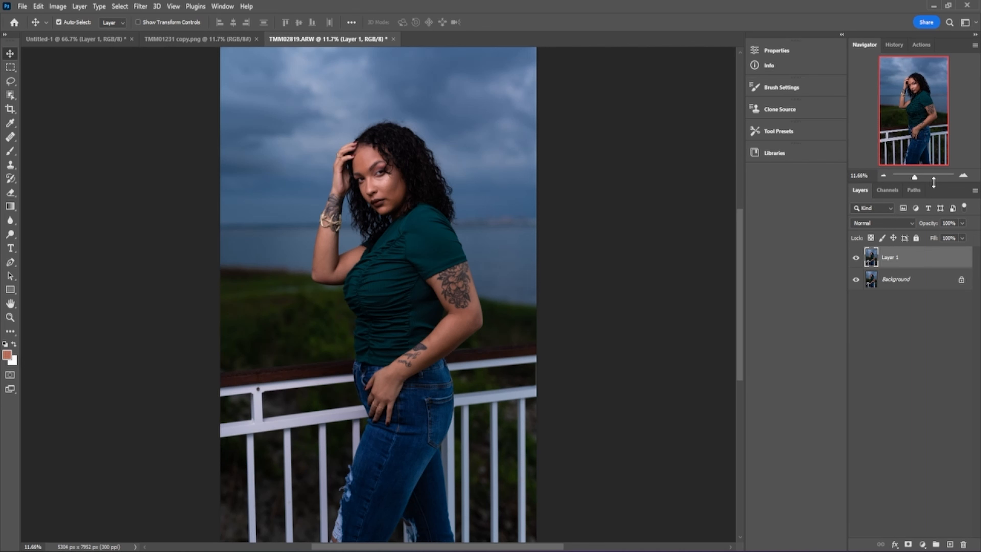
pyautogui.moveTo(934, 182); pyautogui.dragTo(927, 267)
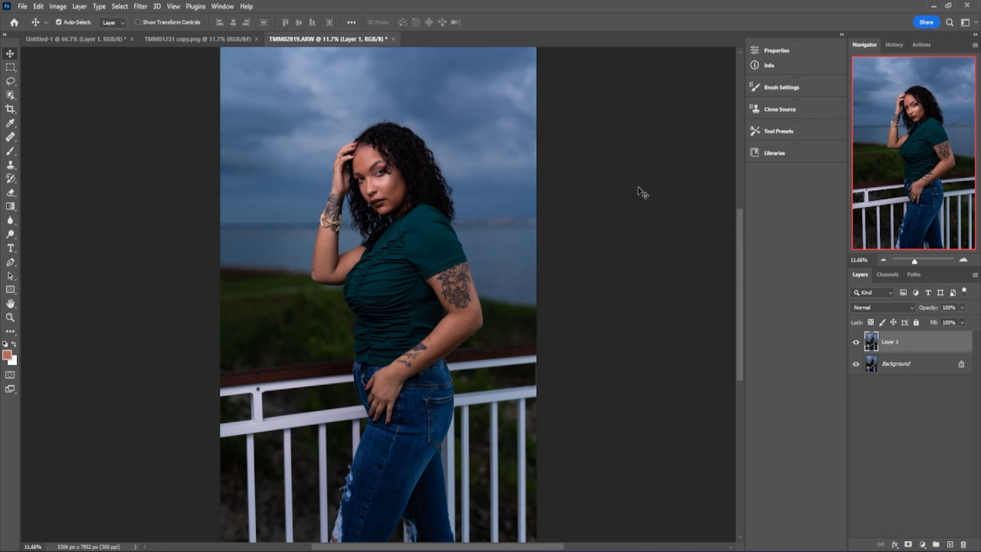
pyautogui.click(977, 23)
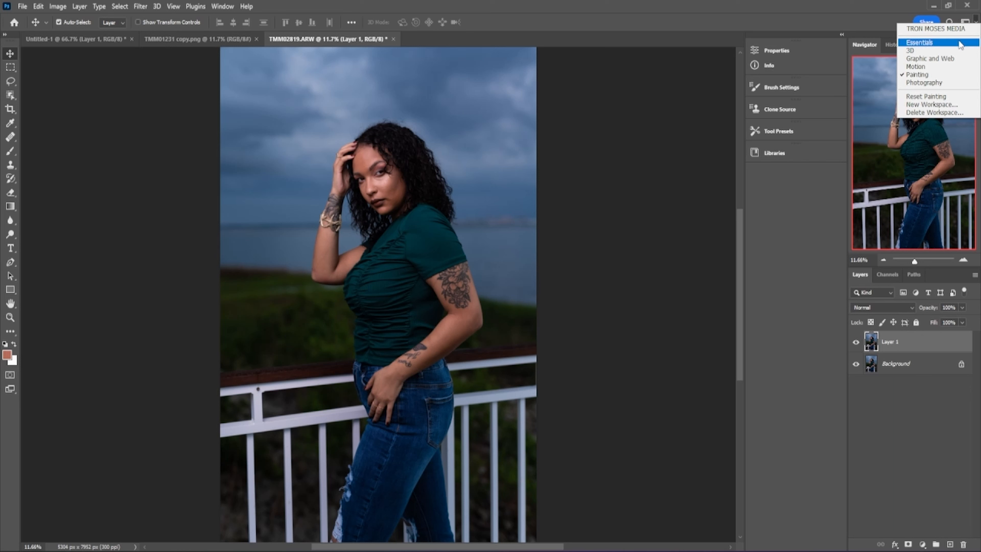
# - Switch to Essentials, then to the 3D workspace, dismissing the discontinued notice
pyautogui.click(942, 43)
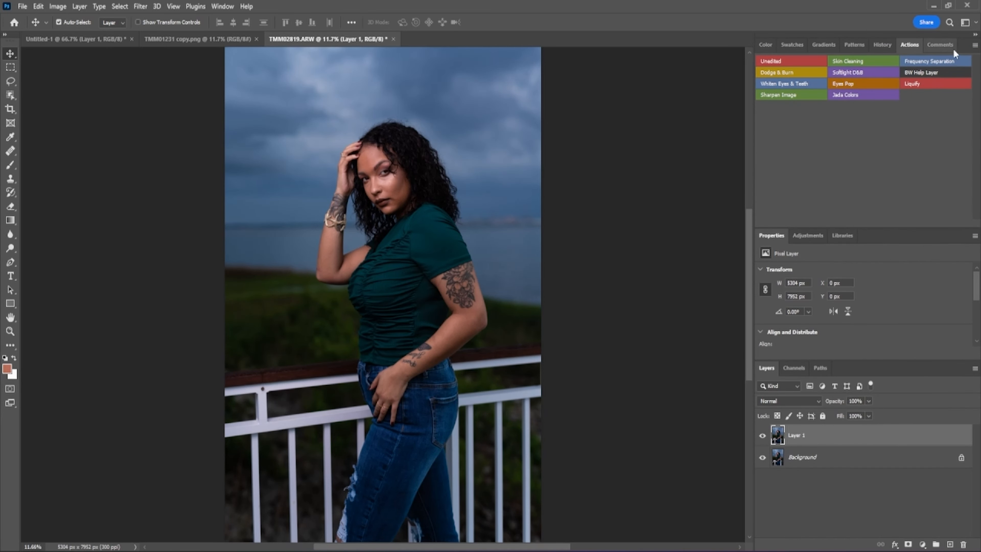
pyautogui.click(976, 24)
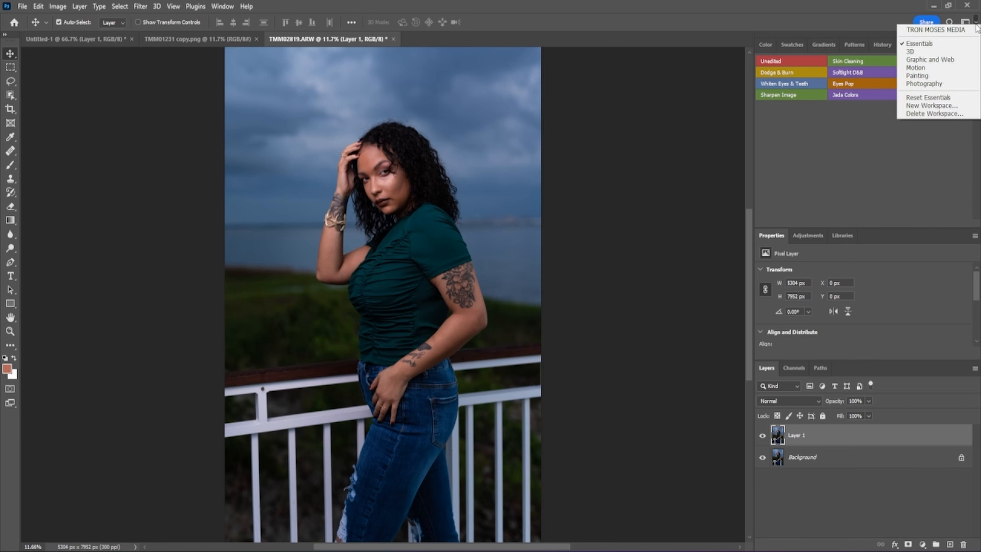
pyautogui.click(932, 51)
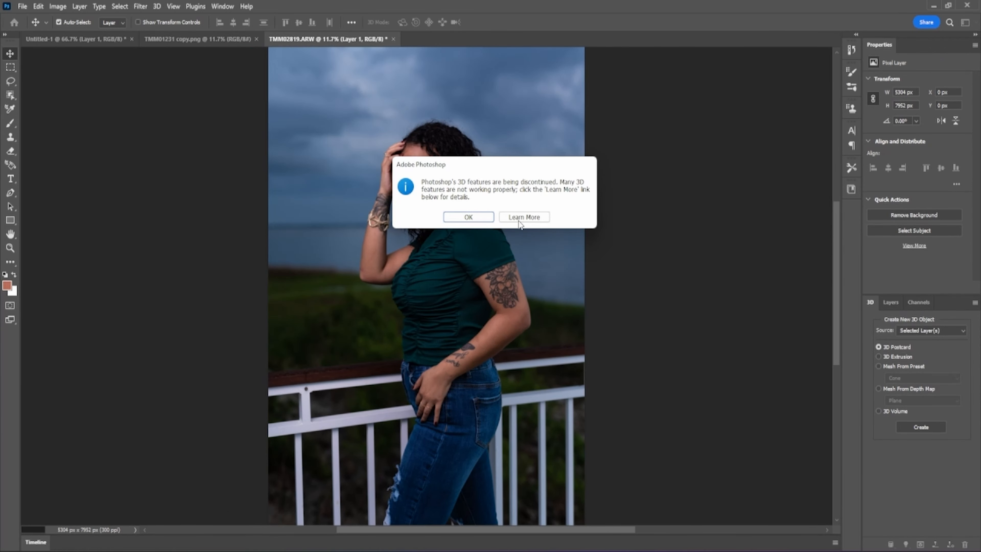
pyautogui.click(487, 218)
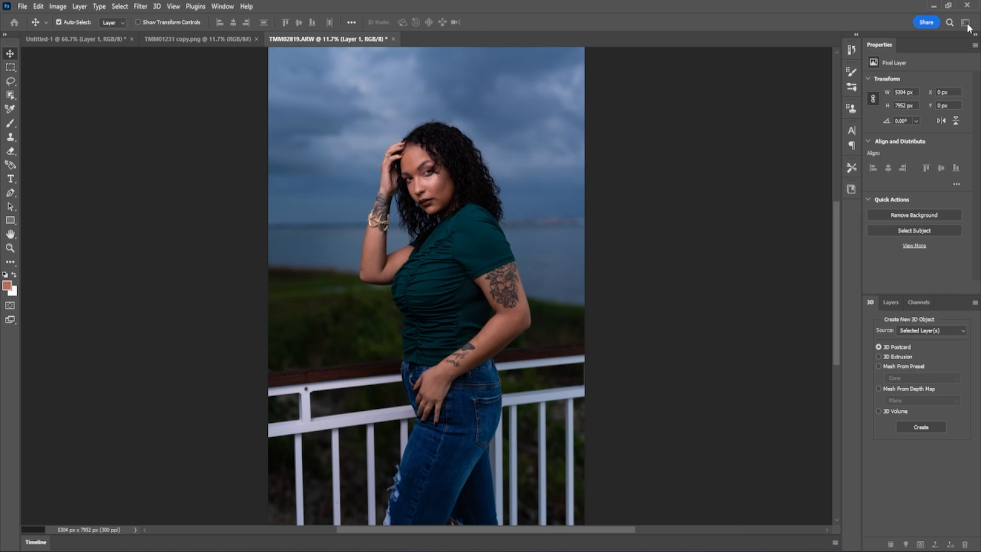
# - Widen the panel column to show labelled panels and bring up Discover search
pyautogui.click(976, 37)
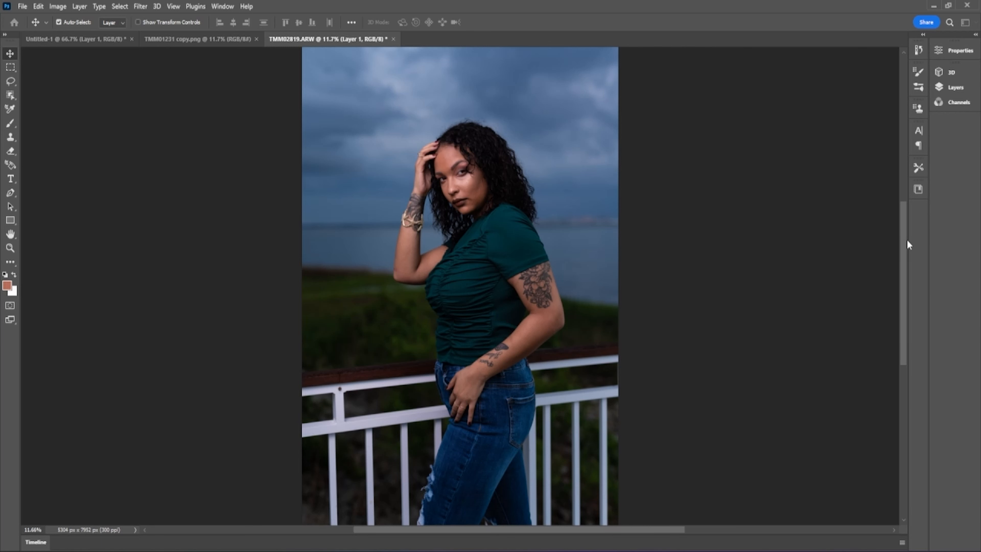
pyautogui.moveTo(909, 241); pyautogui.dragTo(707, 250)
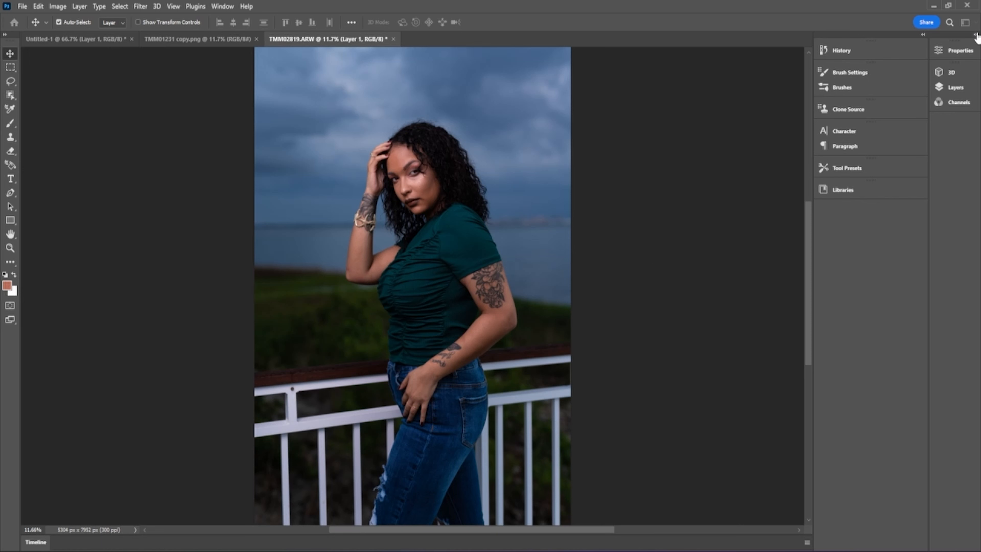
pyautogui.click(950, 23)
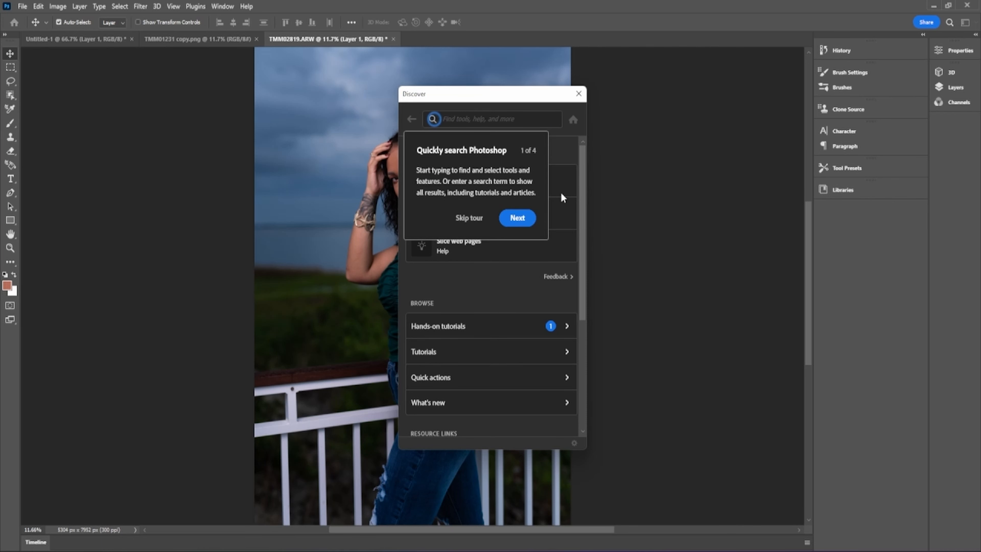
# - Skip the Discover tour and close the Discover panel
pyautogui.click(471, 219)
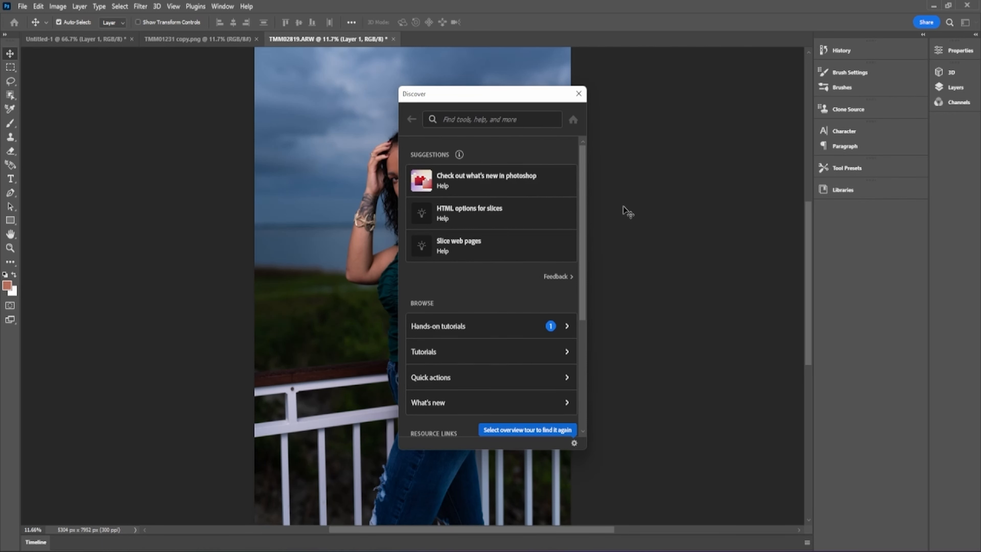
pyautogui.click(579, 94)
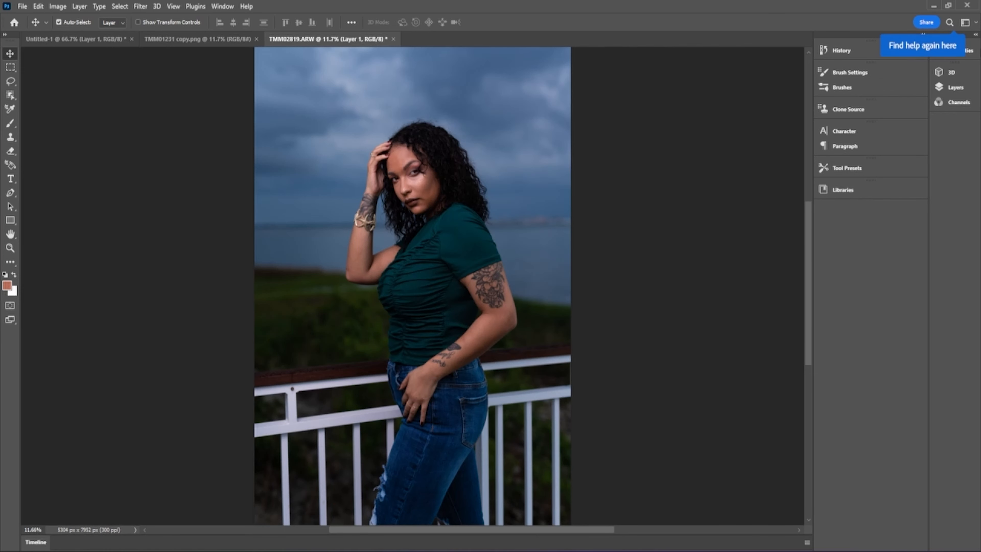
pyautogui.click(977, 23)
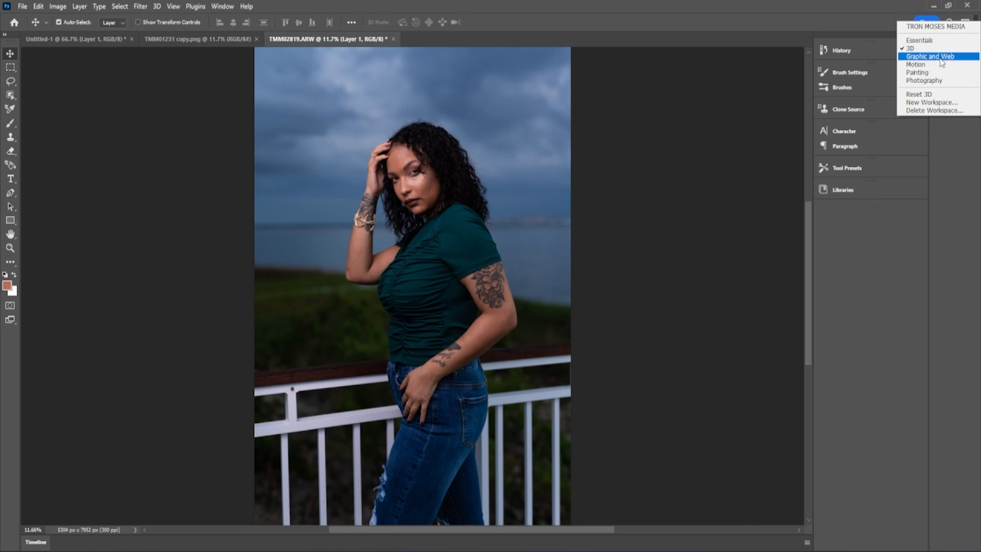
# - Try the Graphic and Web workspace, then the Photography workspace
pyautogui.click(963, 51)
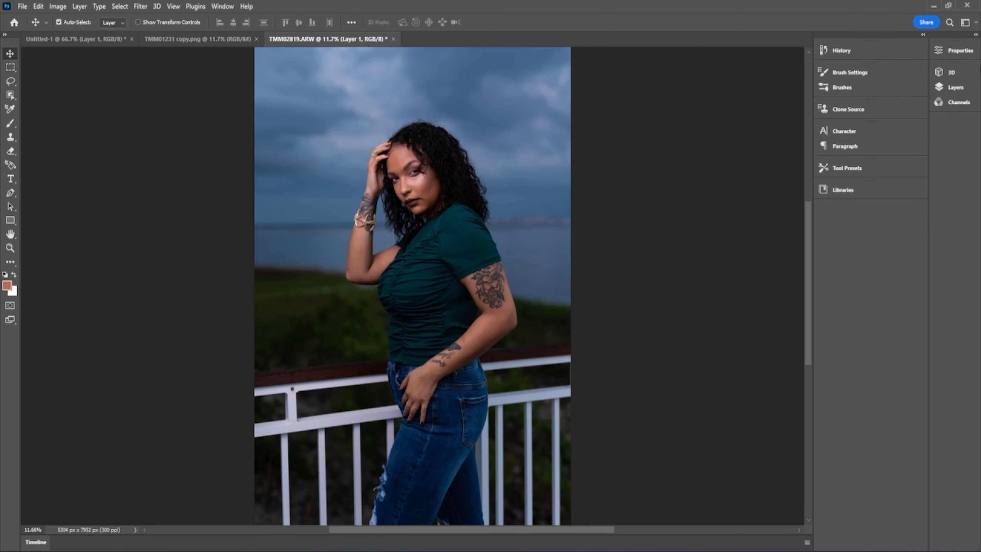
pyautogui.click(977, 24)
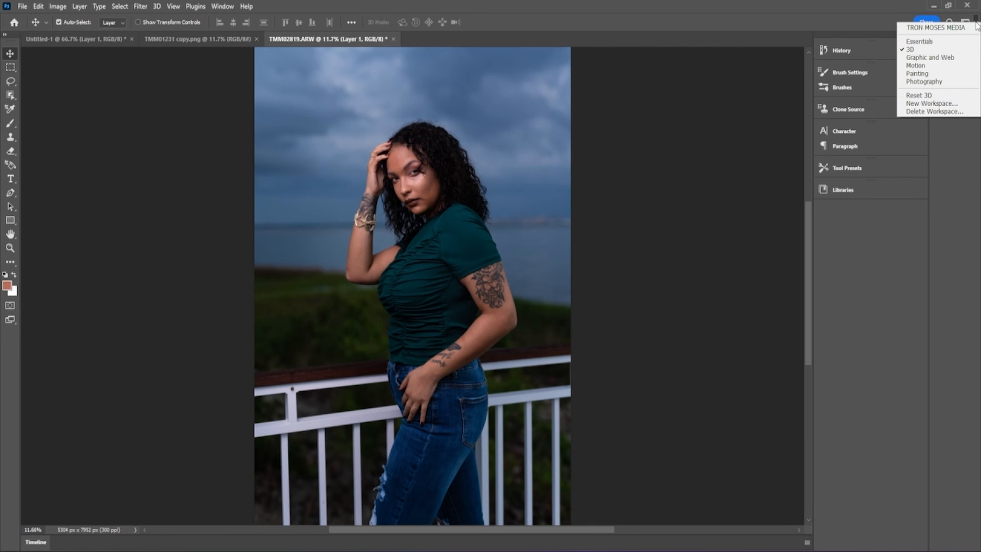
pyautogui.click(931, 57)
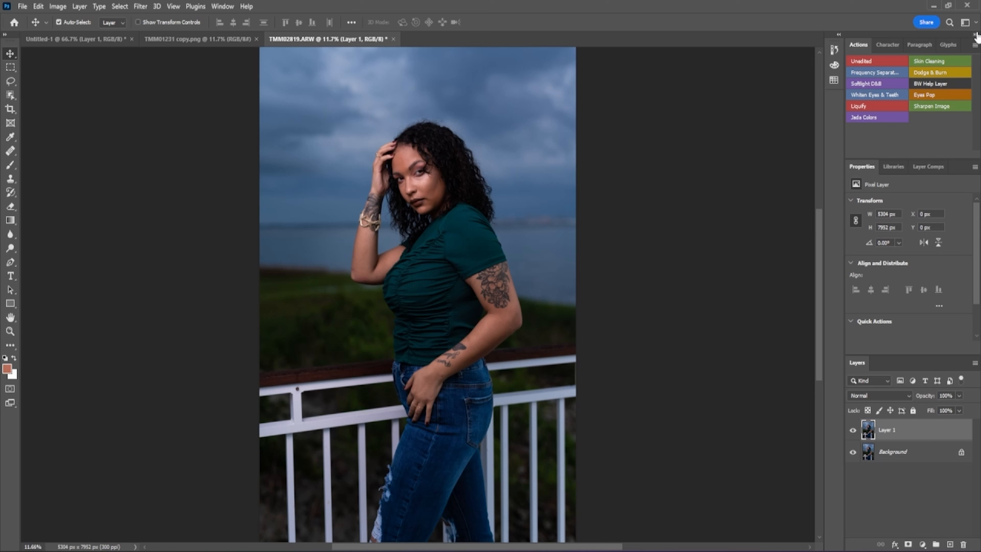
pyautogui.click(976, 24)
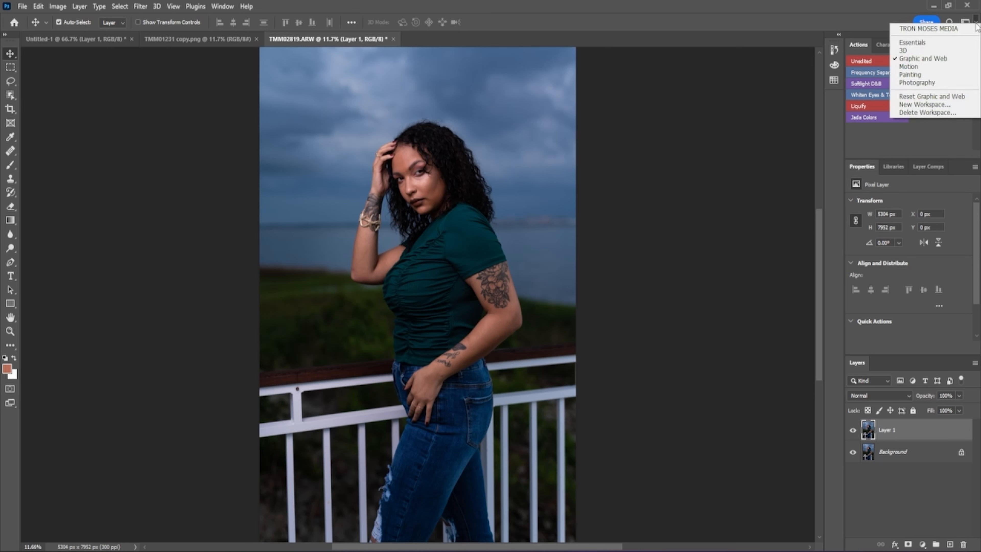
pyautogui.click(920, 83)
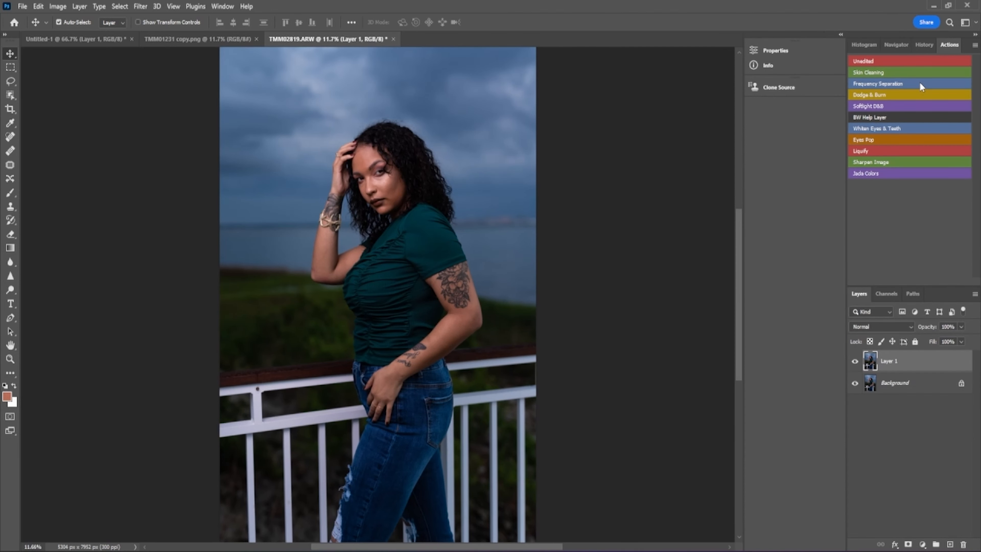
# - Apply the custom saved workspace and collapse Properties back to its icon
pyautogui.click(977, 23)
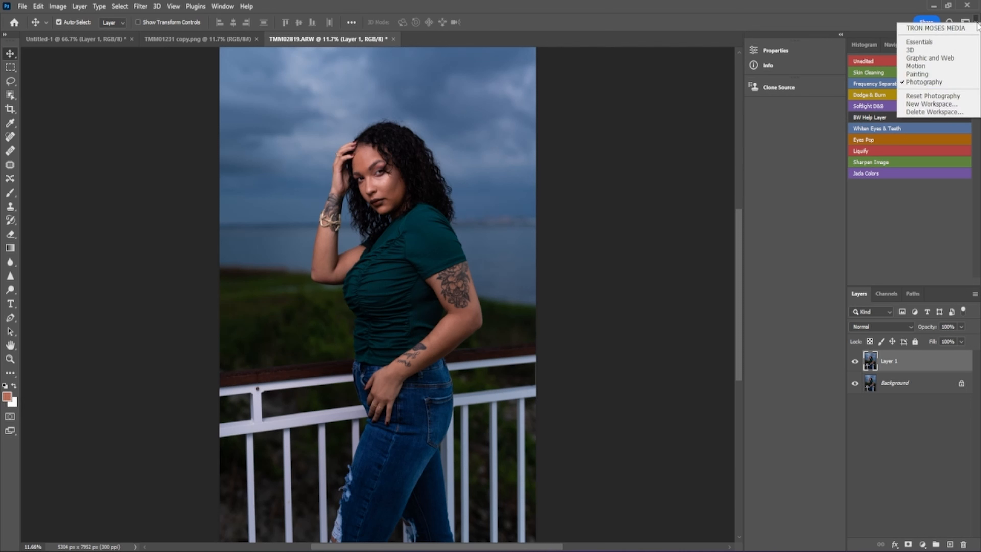
pyautogui.click(964, 28)
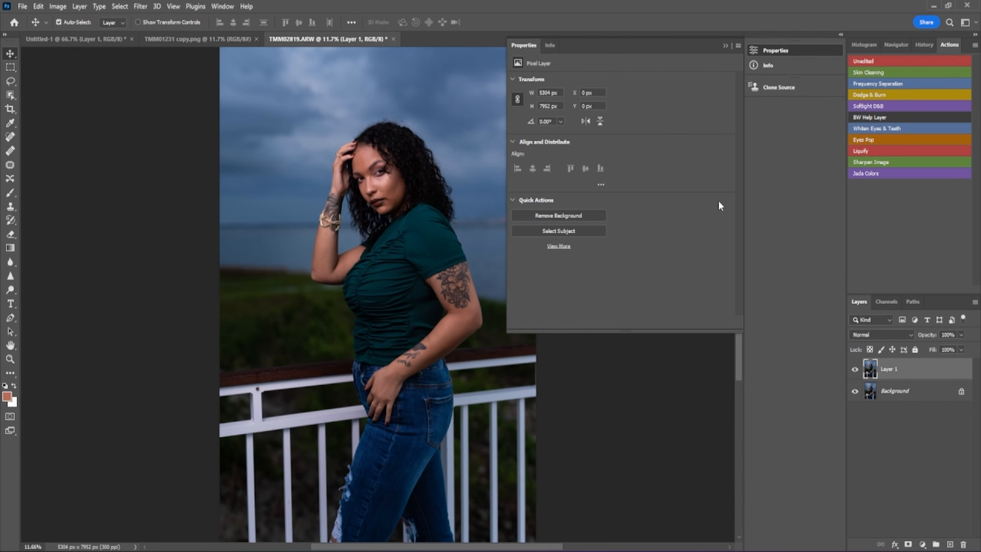
pyautogui.click(726, 47)
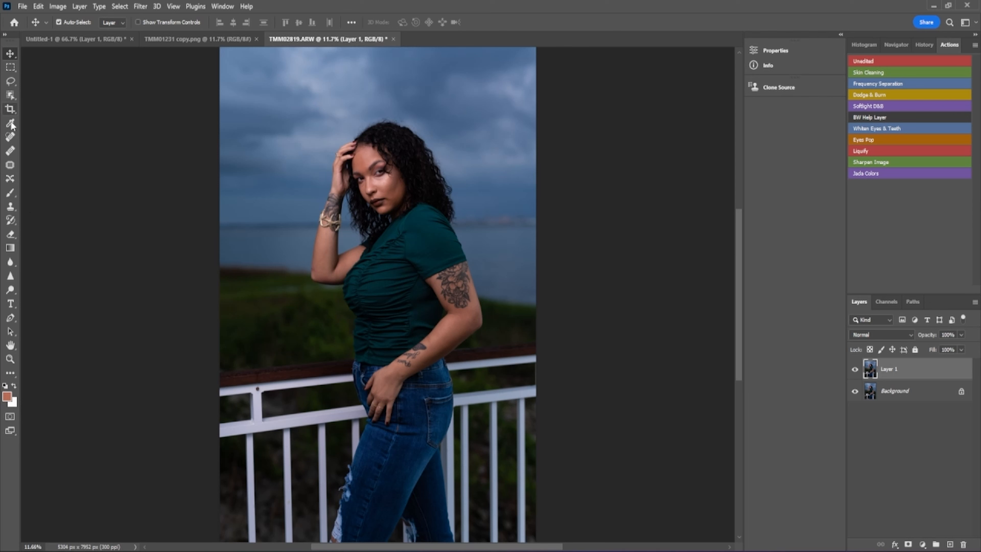
pyautogui.click(10, 151)
pyautogui.click(10, 166)
# - Zoom in on the woman's eye with the Zoom tool until the view reaches 100%
pyautogui.click(10, 360)
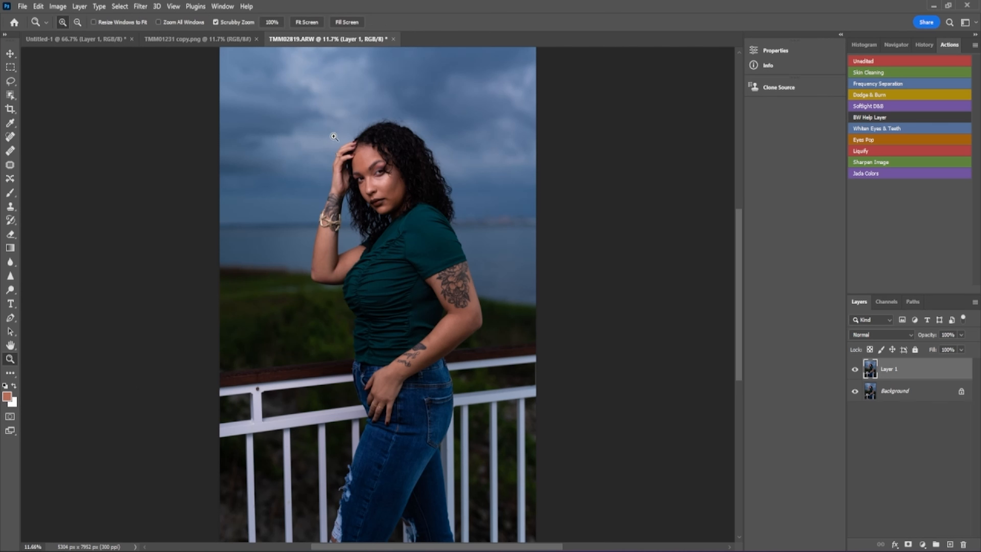
pyautogui.click(385, 163)
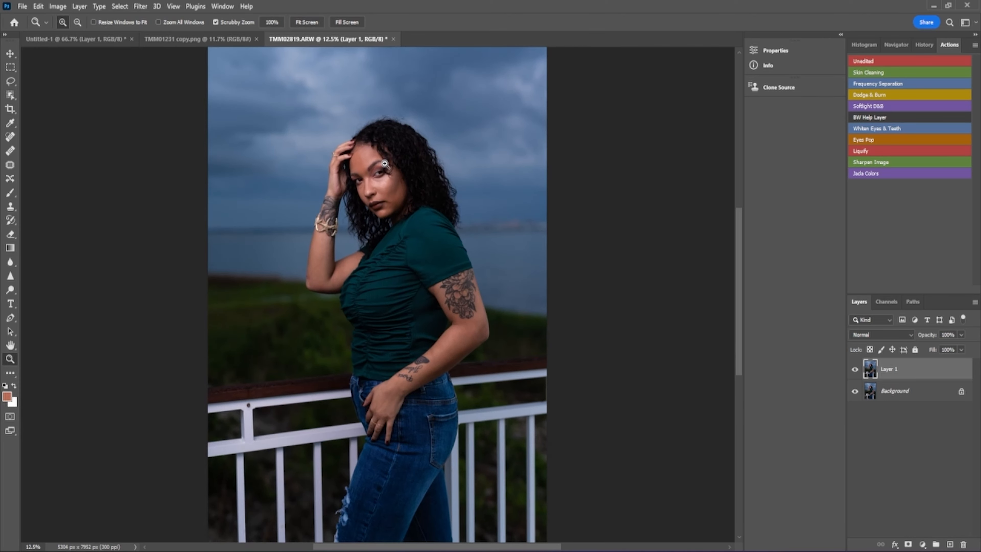
pyautogui.click(384, 163)
pyautogui.click(384, 163)
pyautogui.click(384, 163)
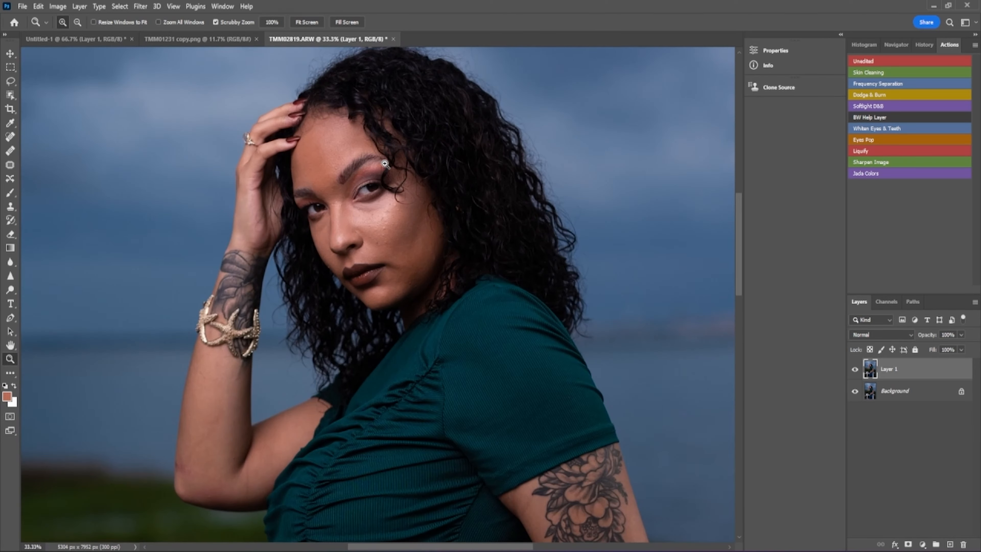
pyautogui.click(384, 163)
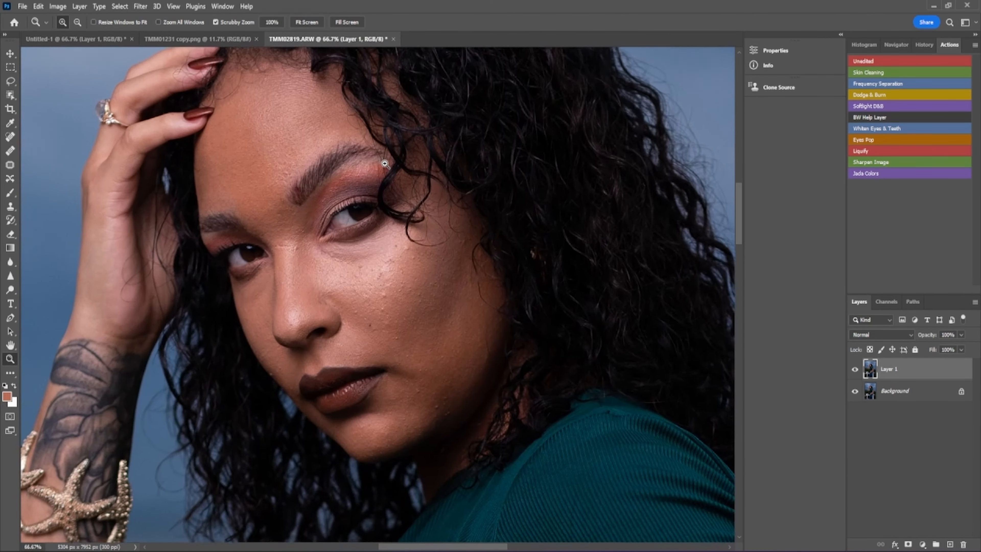
pyautogui.click(385, 163)
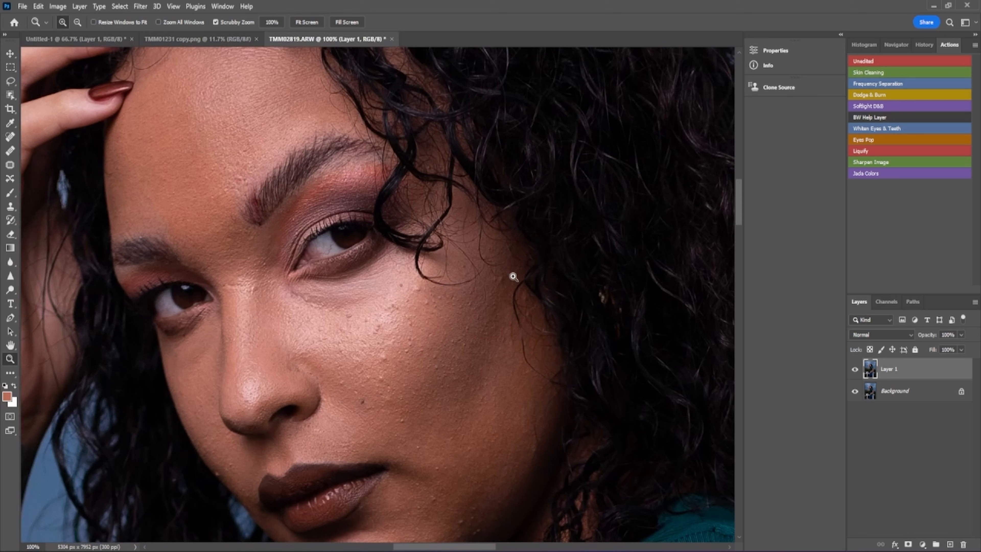
# - With the Patch tool, patch two cheek spots using nearby clean skin
pyautogui.click(10, 166)
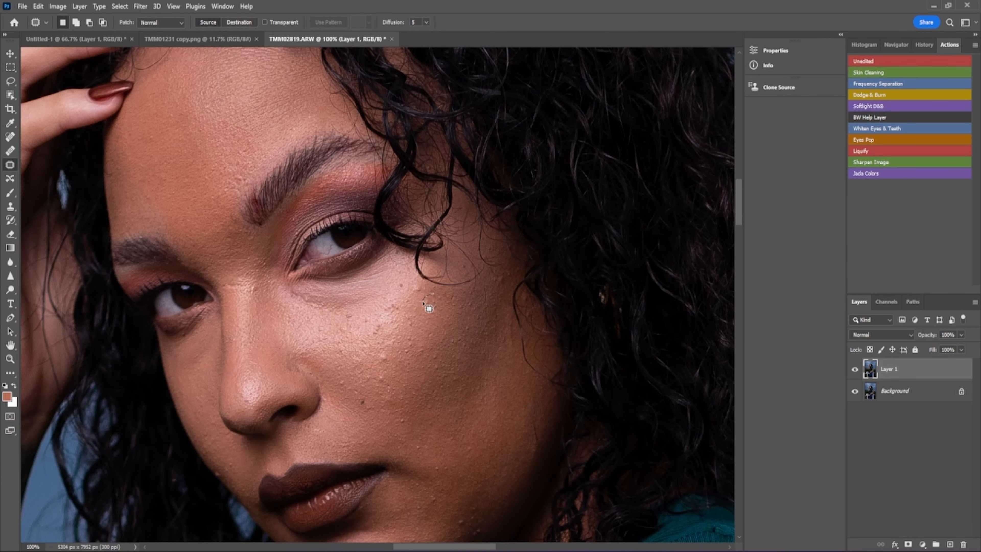
pyautogui.moveTo(432, 294)
pyautogui.mouseDown()
pyautogui.moveTo(422, 307)
pyautogui.moveTo(443, 311)
pyautogui.moveTo(441, 296)
pyautogui.mouseUp()
pyautogui.moveTo(431, 325); pyautogui.dragTo(431, 327)
pyautogui.hotkey('ctrl', 'd')
pyautogui.moveTo(383, 353)
pyautogui.mouseDown()
pyautogui.moveTo(384, 367)
pyautogui.moveTo(401, 351)
pyautogui.moveTo(385, 349)
pyautogui.mouseUp()
pyautogui.moveTo(407, 366); pyautogui.dragTo(406, 366)
pyautogui.hotkey('ctrl', 'd')
# - Patch the lower cheek spots and a chin blemish, deselecting after each
pyautogui.moveTo(438, 352)
pyautogui.mouseDown()
pyautogui.moveTo(427, 367)
pyautogui.moveTo(451, 390)
pyautogui.moveTo(467, 379)
pyautogui.moveTo(443, 359)
pyautogui.moveTo(437, 329)
pyautogui.mouseUp()
pyautogui.hotkey('ctrl', 'd')
pyautogui.moveTo(740, 215); pyautogui.dragTo(740, 226)
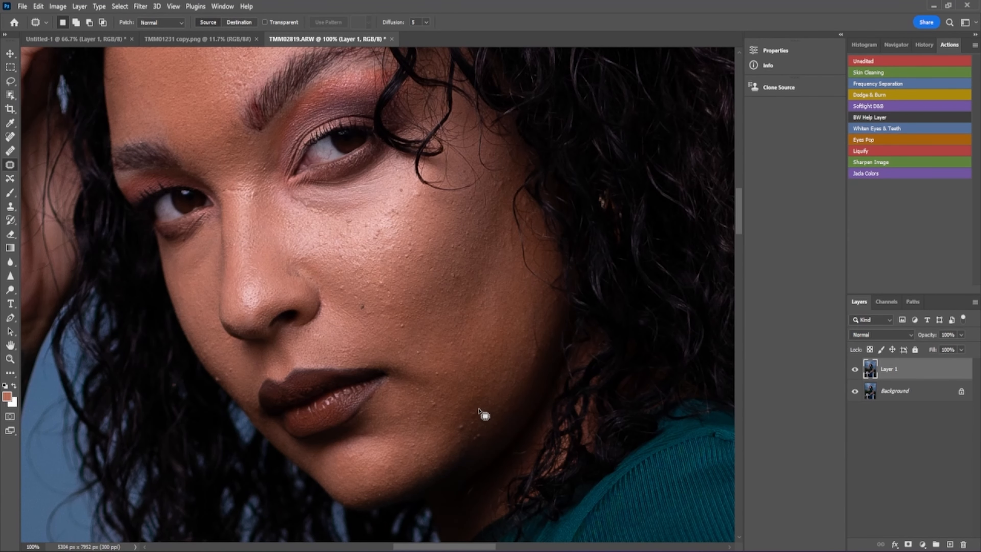
pyautogui.moveTo(478, 409)
pyautogui.mouseDown()
pyautogui.moveTo(449, 428)
pyautogui.moveTo(457, 434)
pyautogui.moveTo(483, 411)
pyautogui.moveTo(459, 423)
pyautogui.moveTo(450, 412)
pyautogui.mouseUp()
pyautogui.click(487, 390)
pyautogui.moveTo(472, 433)
pyautogui.mouseDown()
pyautogui.moveTo(465, 443)
pyautogui.moveTo(485, 444)
pyautogui.moveTo(488, 431)
pyautogui.moveTo(477, 434)
pyautogui.moveTo(485, 418)
pyautogui.mouseUp()
pyautogui.hotkey('ctrl', 'd')
# - Select the Pen tool in Path mode and close its flyout of pen variants
pyautogui.click(10, 319)
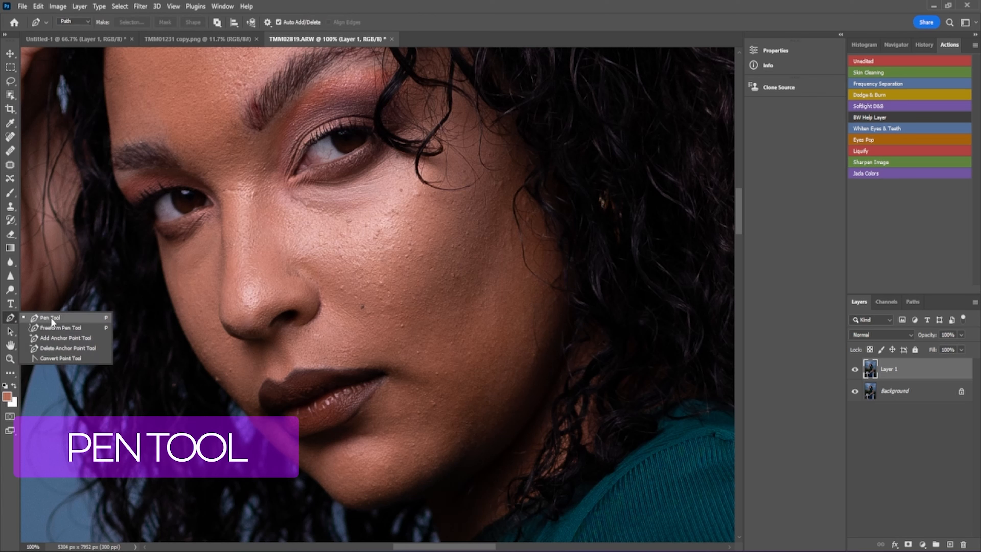
pyautogui.click(9, 317)
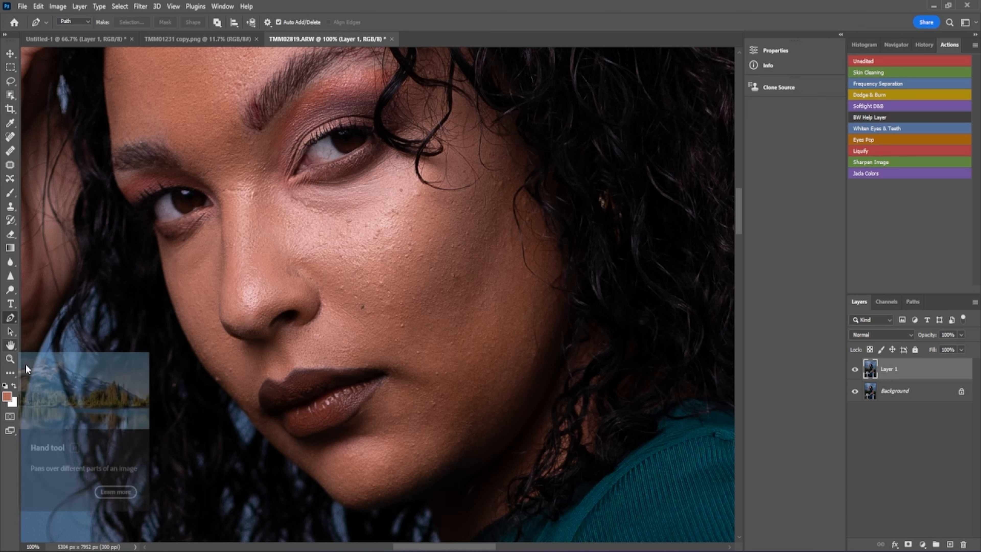
# - Switch to the Mixer Brush, with Wet, Load, Mix and Flow each at 25%
pyautogui.click(9, 375)
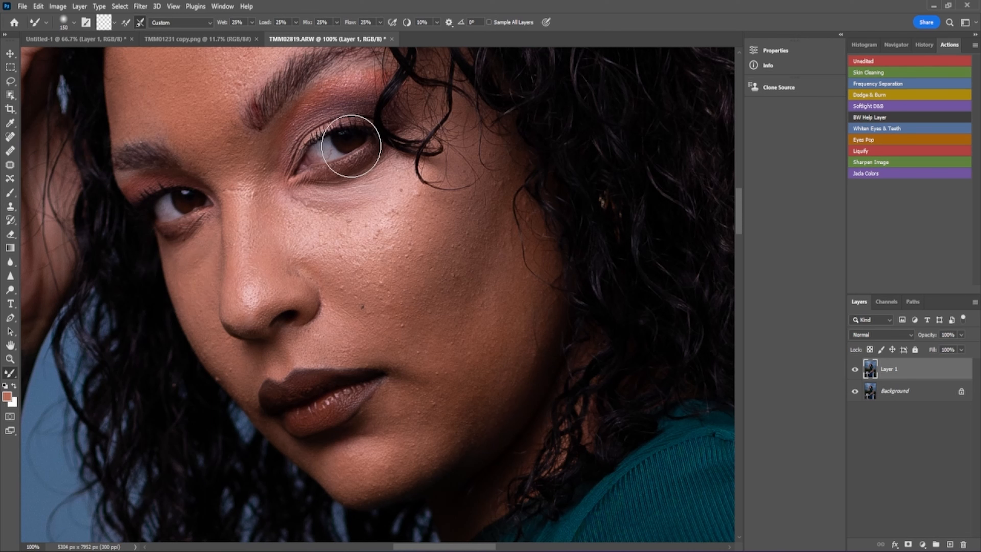
# - Open DSC01580.jpg from the raw > edited folder on My Book (E:)
pyautogui.click(22, 7)
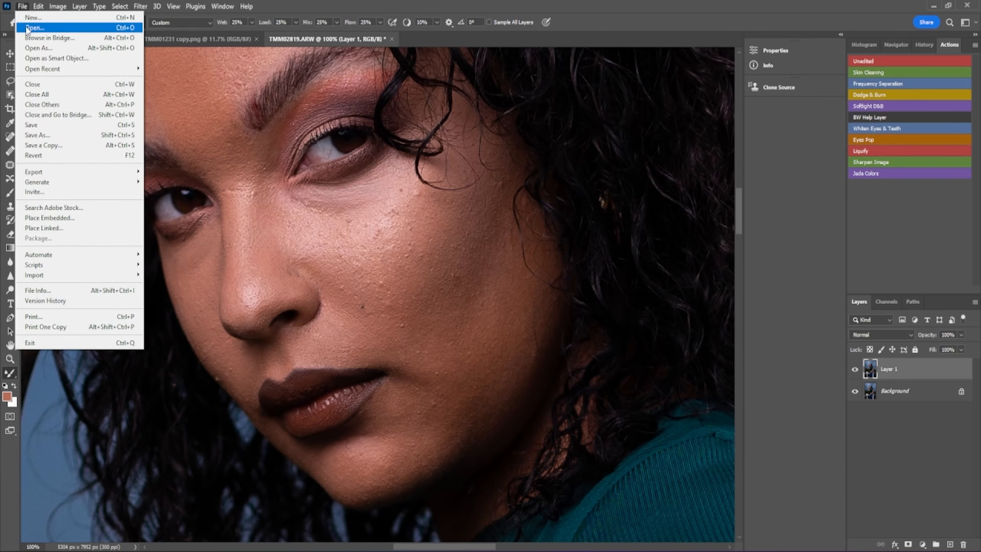
pyautogui.click(34, 28)
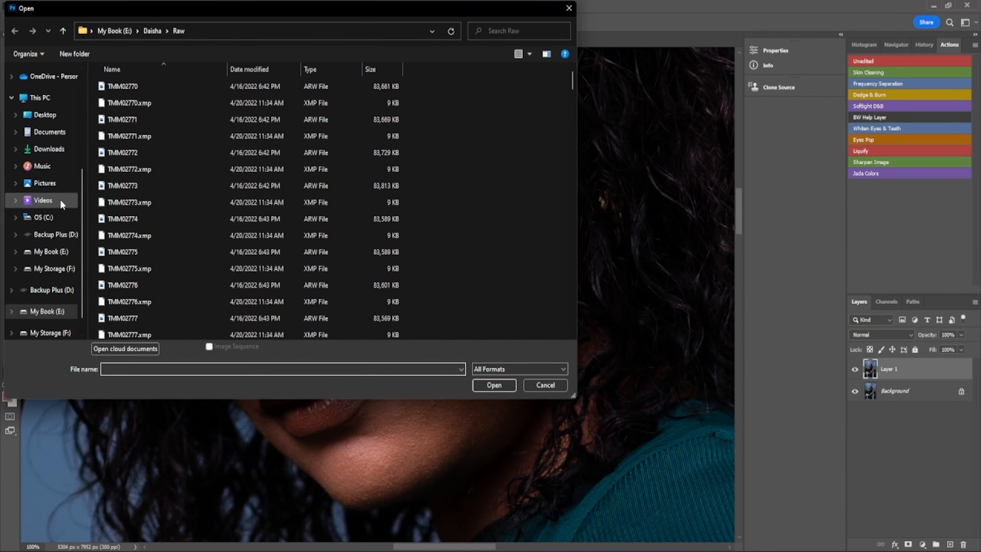
pyautogui.click(52, 204)
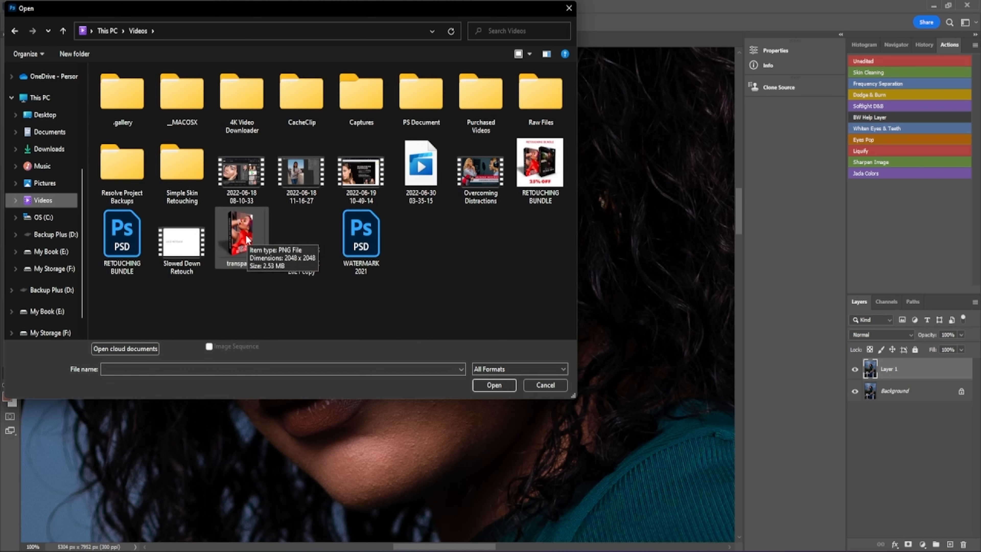
pyautogui.click(58, 252)
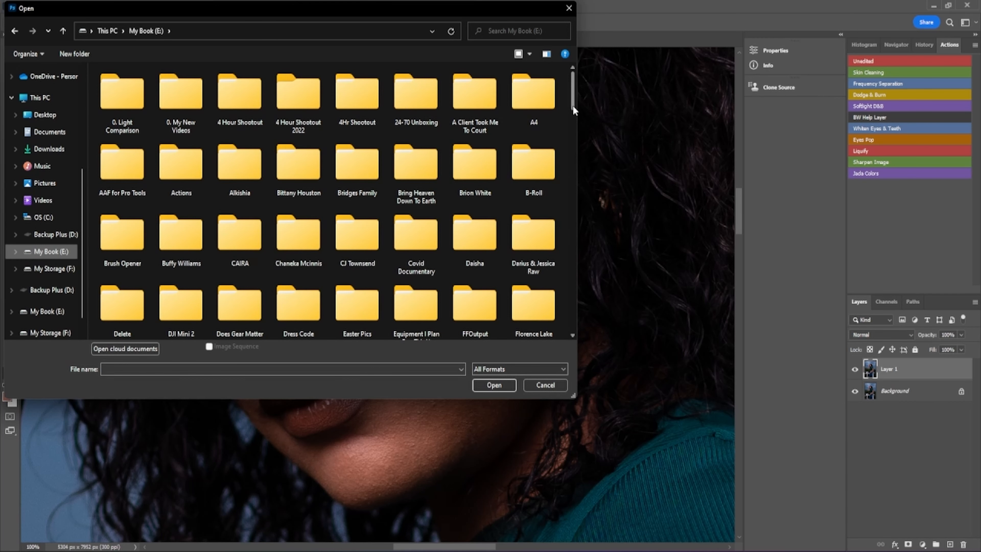
pyautogui.moveTo(572, 105)
pyautogui.mouseDown()
pyautogui.moveTo(573, 119)
pyautogui.moveTo(573, 109)
pyautogui.mouseUp()
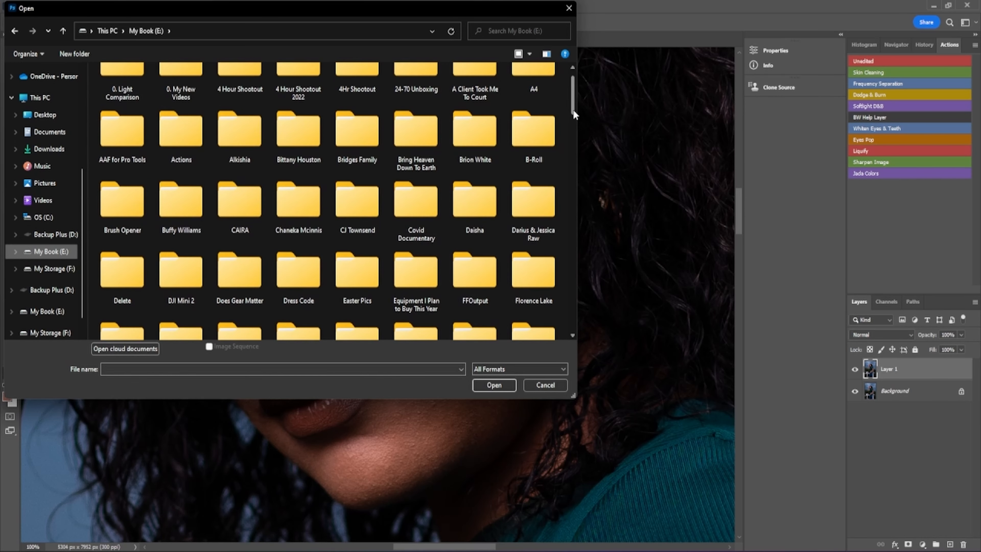
pyautogui.doubleClick(536, 206)
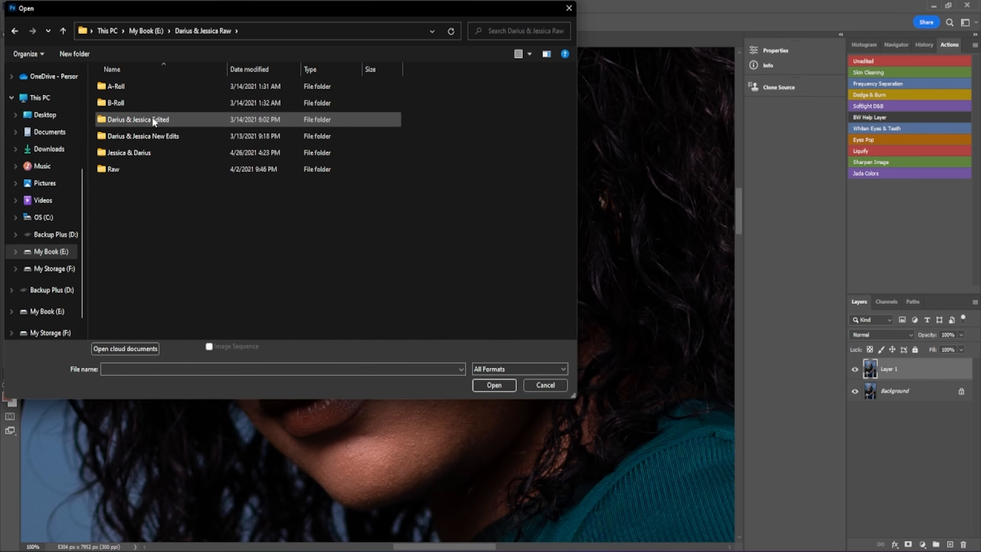
pyautogui.doubleClick(153, 119)
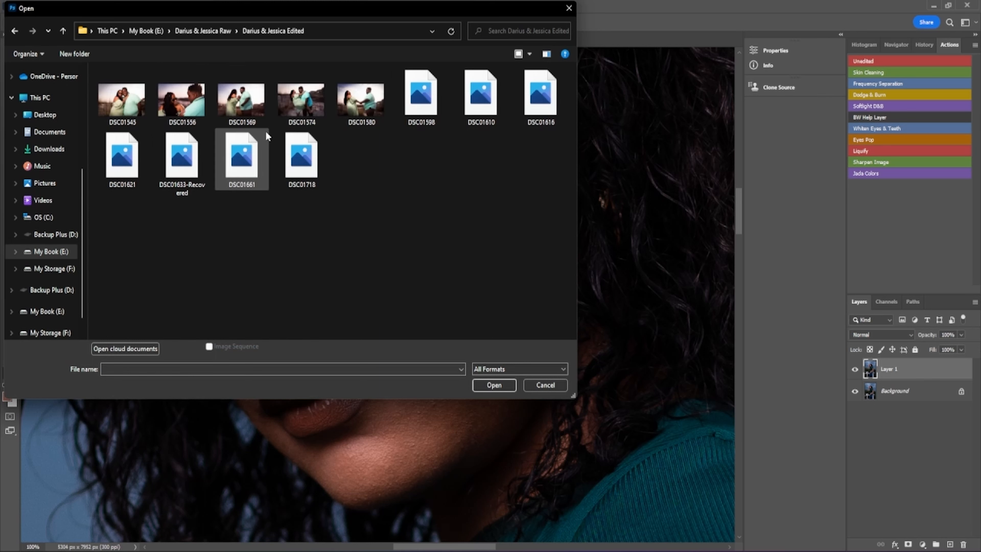
pyautogui.click(368, 101)
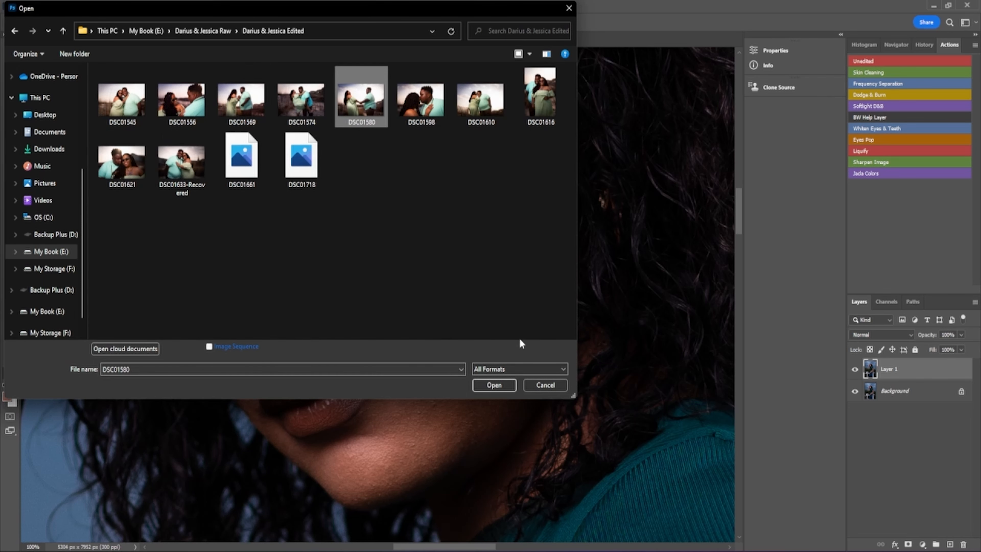
pyautogui.click(495, 385)
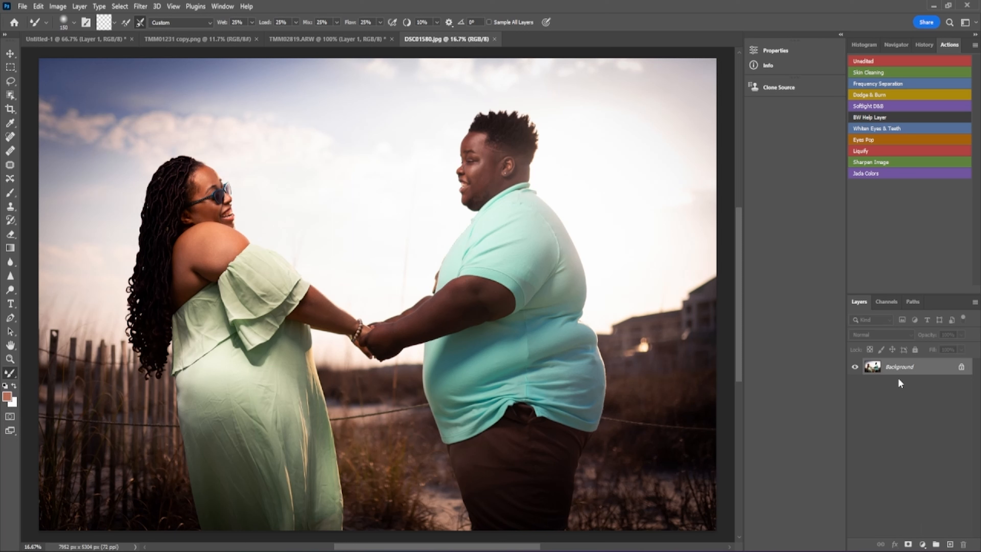
# - Make several Ctrl+J copies of the layer, then select all copies down to Layer 1 and delete them
pyautogui.hotkey('ctrl', 'j')
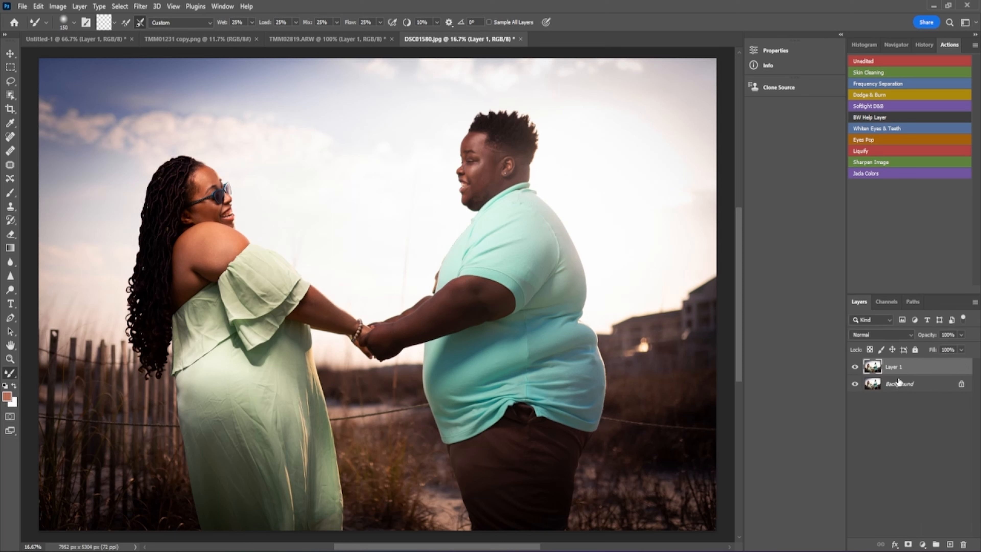
pyautogui.hotkey('ctrl', 'j')
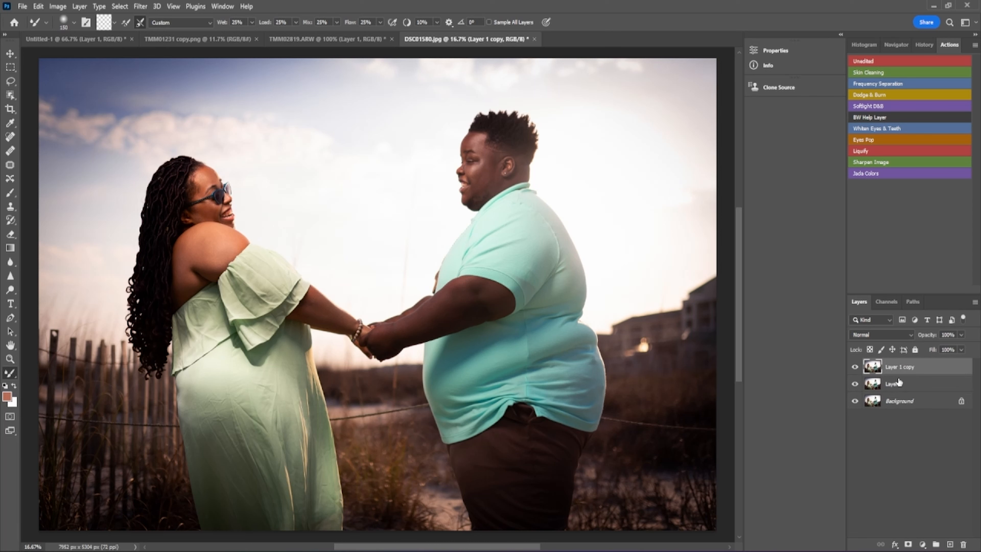
pyautogui.hotkey('ctrl', 'j')
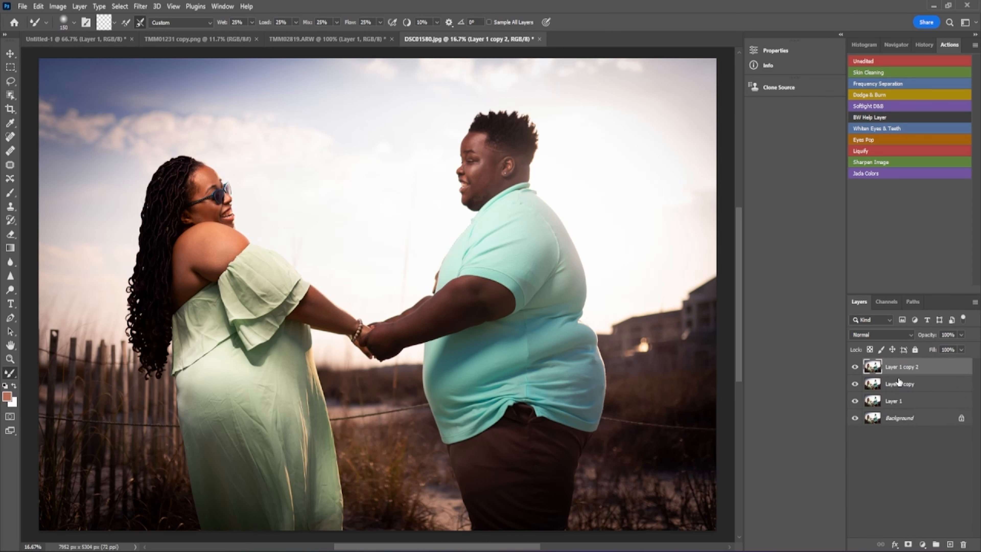
pyautogui.hotkey('ctrl', 'j')
pyautogui.hotkey('ctrl', 'j')
pyautogui.hotkey('ctrl', 'j')
pyautogui.hotkey('ctrl', 'j')
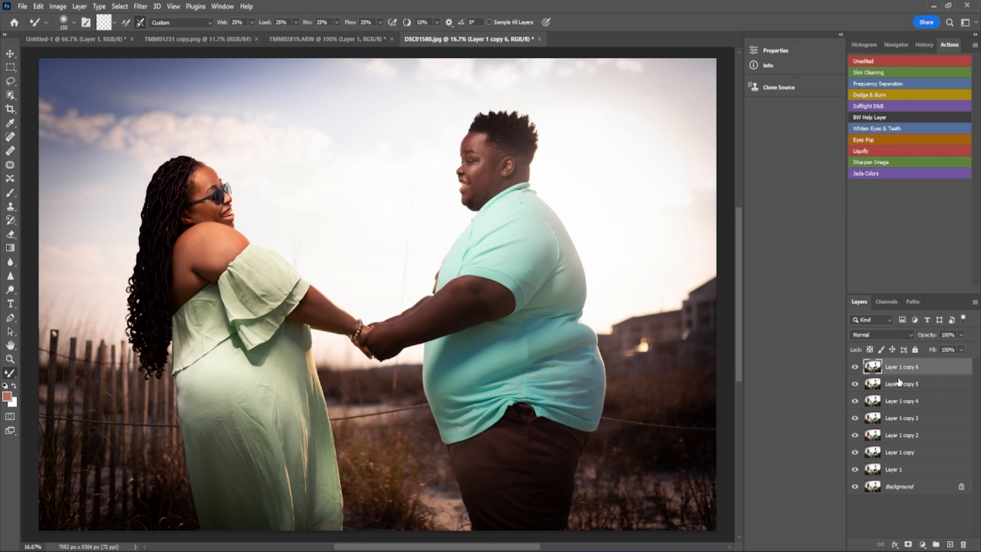
pyautogui.hotkey('ctrl', 'j')
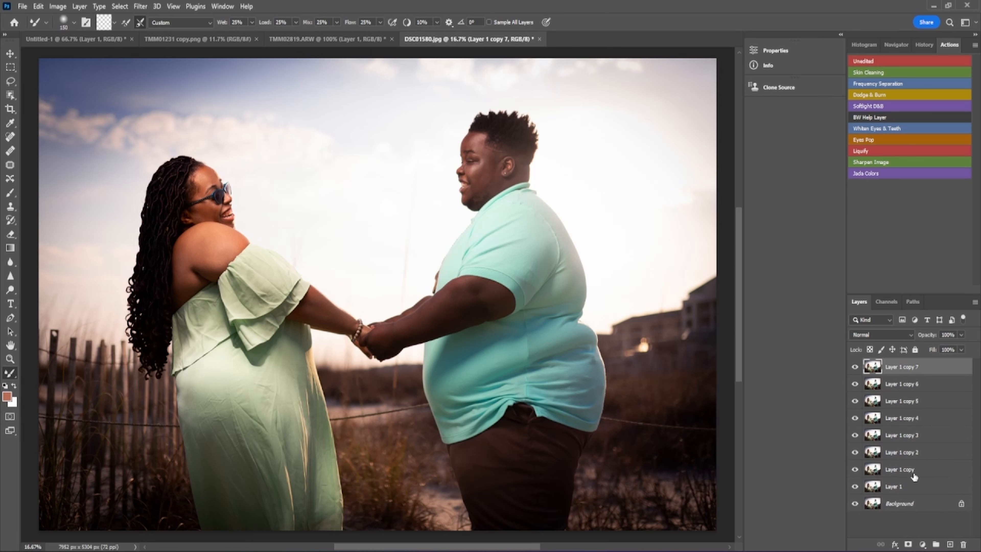
pyautogui.keyDown('shift'); pyautogui.click(908, 487); pyautogui.keyUp('shift')
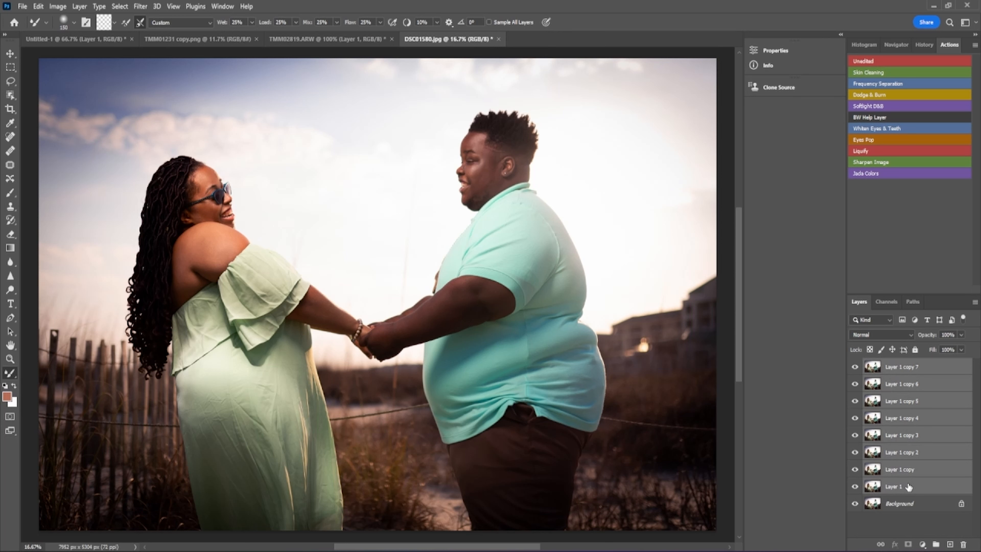
pyautogui.press('Delete')
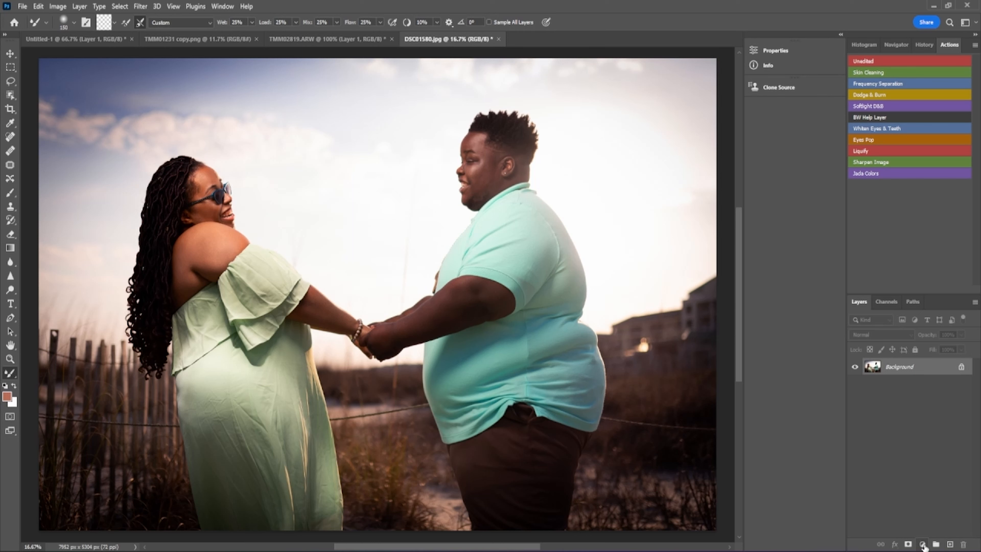
# - Add a Selective Color adjustment layer, lowering cyan slightly and setting magenta to -20 in the Reds
pyautogui.click(923, 545)
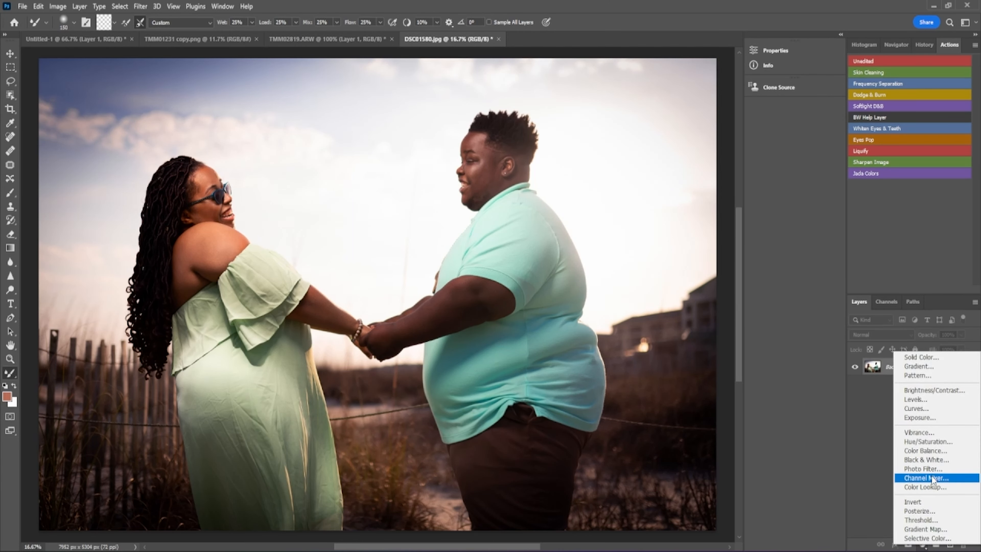
pyautogui.click(948, 538)
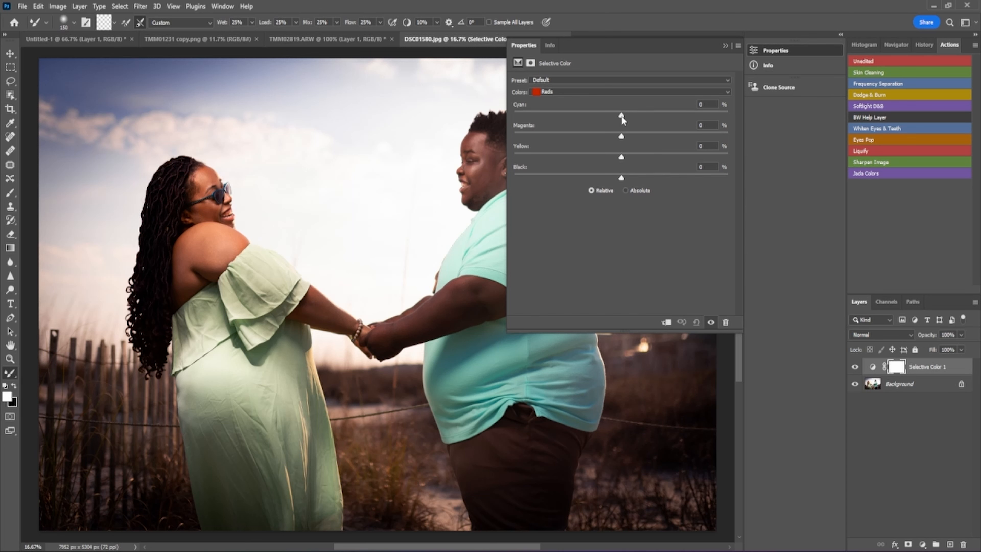
pyautogui.moveTo(621, 118)
pyautogui.mouseDown()
pyautogui.moveTo(538, 119)
pyautogui.moveTo(706, 132)
pyautogui.moveTo(609, 119)
pyautogui.mouseUp()
pyautogui.moveTo(623, 137)
pyautogui.mouseDown()
pyautogui.moveTo(600, 139)
pyautogui.moveTo(640, 143)
pyautogui.mouseUp()
# - Set cyan in the Cyans to -12, then raise Blues cyan to +70 and adjust Blues magenta
pyautogui.click(728, 91)
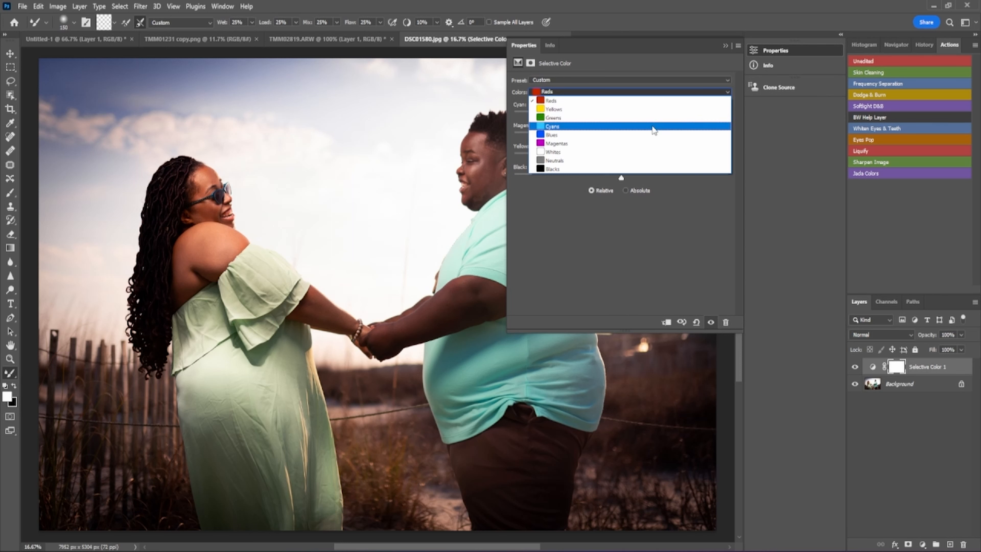
pyautogui.click(653, 127)
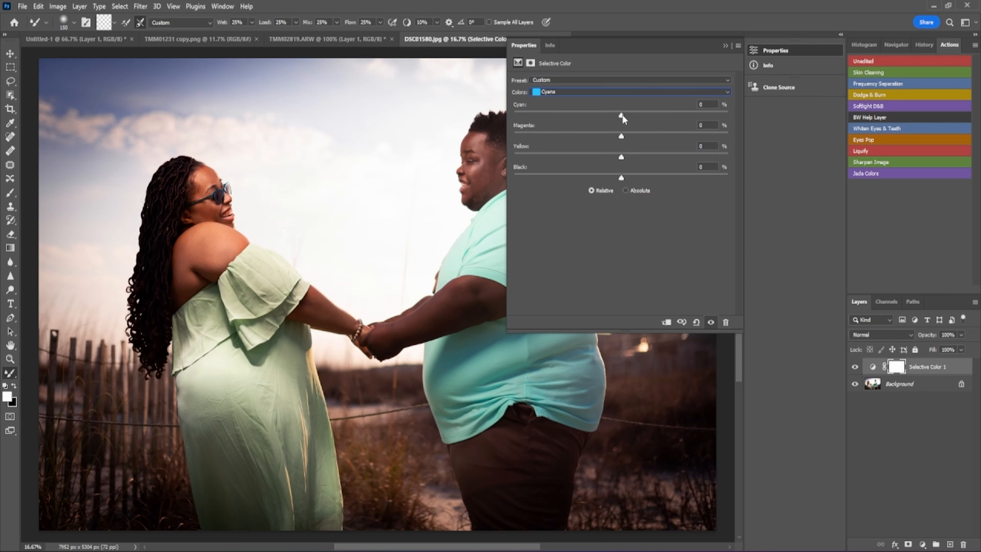
pyautogui.moveTo(622, 115); pyautogui.dragTo(556, 127)
pyautogui.moveTo(705, 129); pyautogui.dragTo(625, 127)
pyautogui.click(723, 91)
pyautogui.click(630, 132)
pyautogui.moveTo(622, 114); pyautogui.dragTo(713, 125)
pyautogui.moveTo(622, 136); pyautogui.dragTo(611, 155)
# - Move the adjustment settings off the photo and push cyan in the Cyans to +100
pyautogui.moveTo(638, 48); pyautogui.dragTo(751, 104)
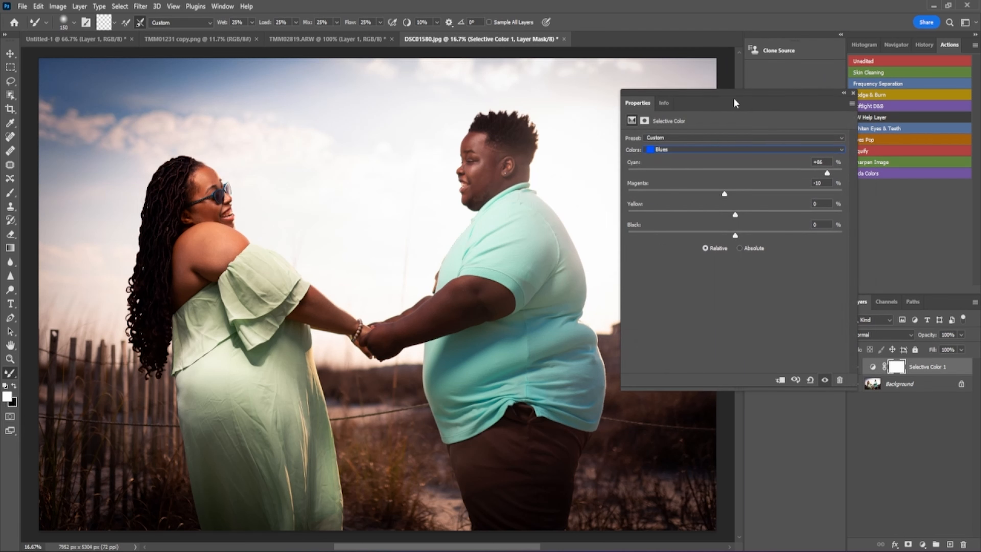
pyautogui.moveTo(735, 102); pyautogui.dragTo(712, 99)
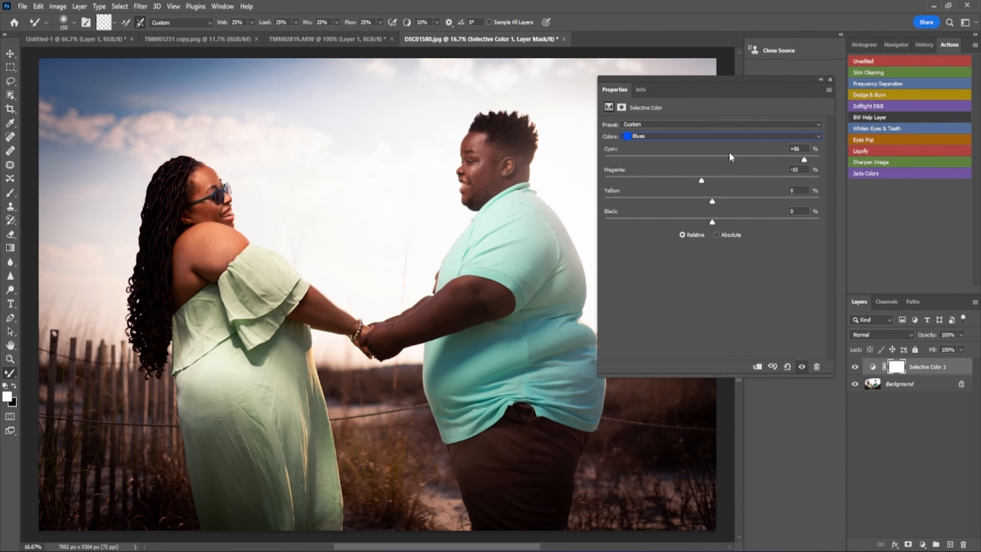
pyautogui.click(819, 138)
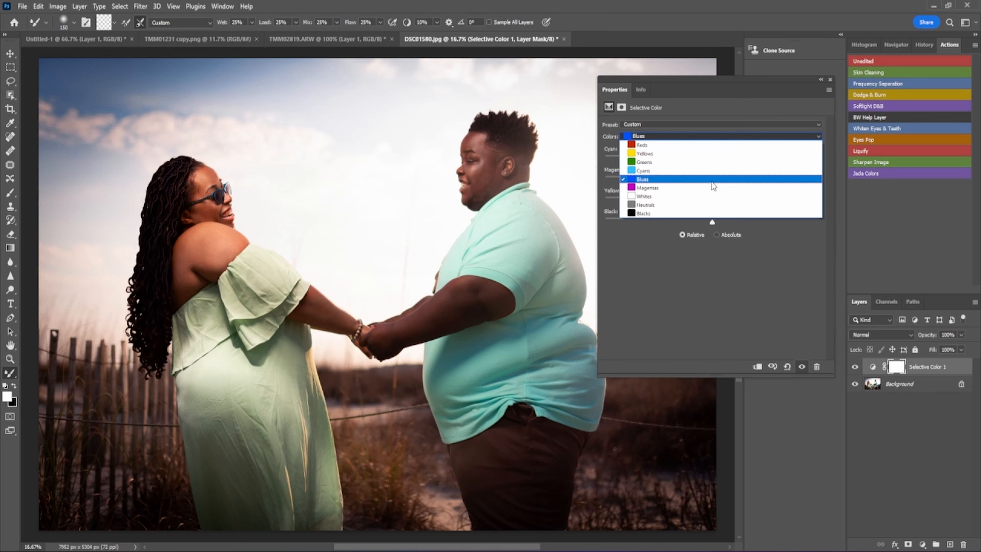
pyautogui.click(698, 174)
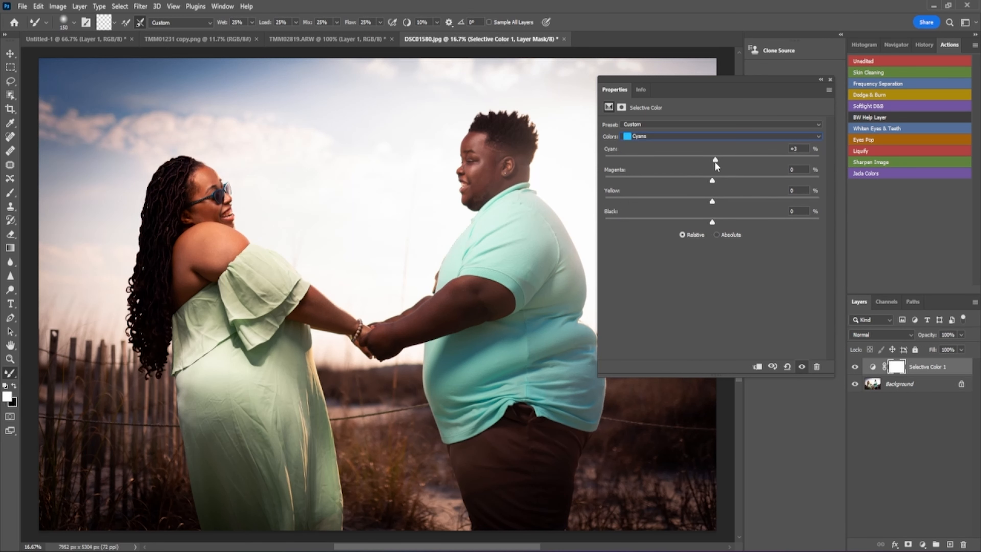
pyautogui.moveTo(716, 162); pyautogui.dragTo(879, 183)
# - Set the Greens to cyan +100 and yellow +18, then close the settings panel
pyautogui.click(819, 136)
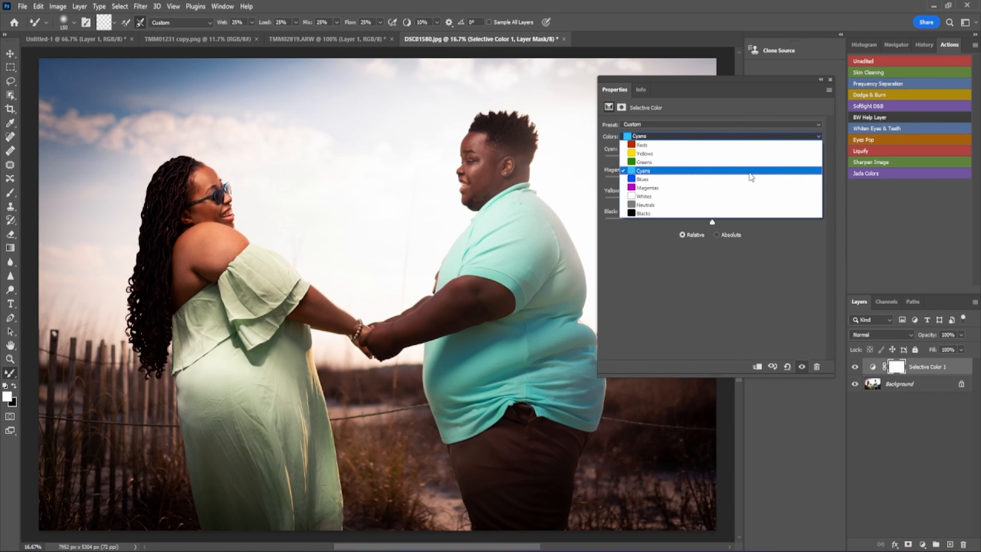
pyautogui.click(747, 166)
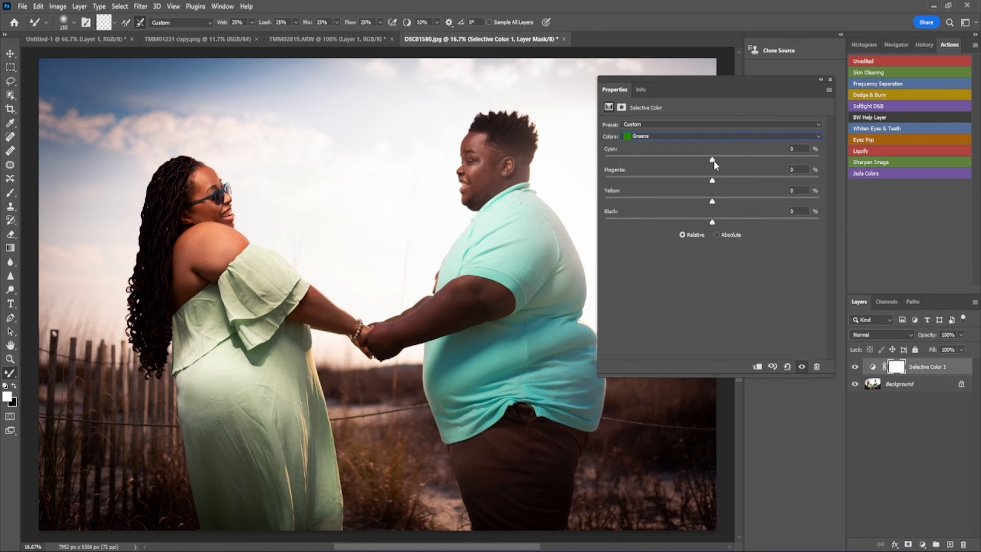
pyautogui.moveTo(713, 160); pyautogui.dragTo(793, 148)
pyautogui.moveTo(712, 201); pyautogui.dragTo(720, 168)
pyautogui.click(831, 80)
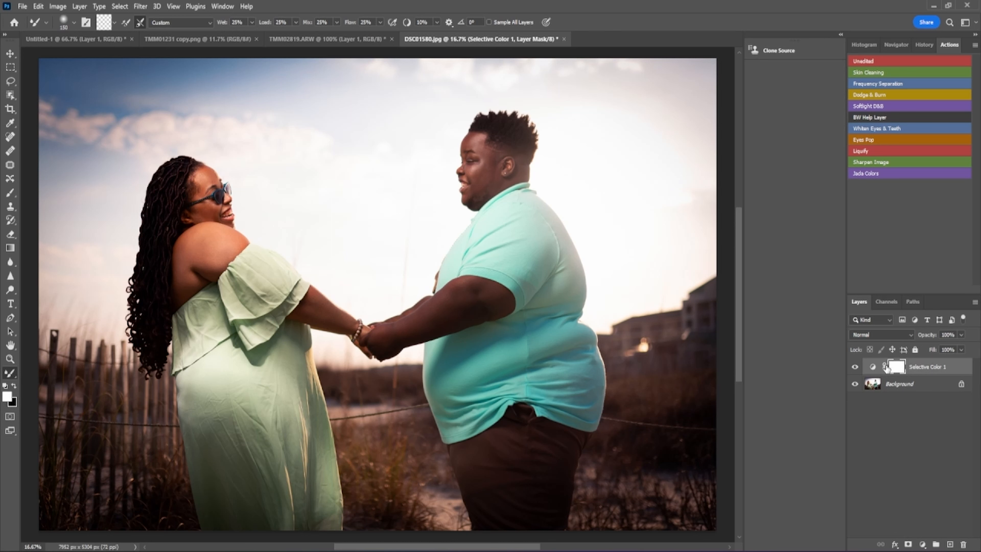
# - Add a Black & White layer with Reds 54 and Yellows -8, then invert its mask to black
pyautogui.click(923, 545)
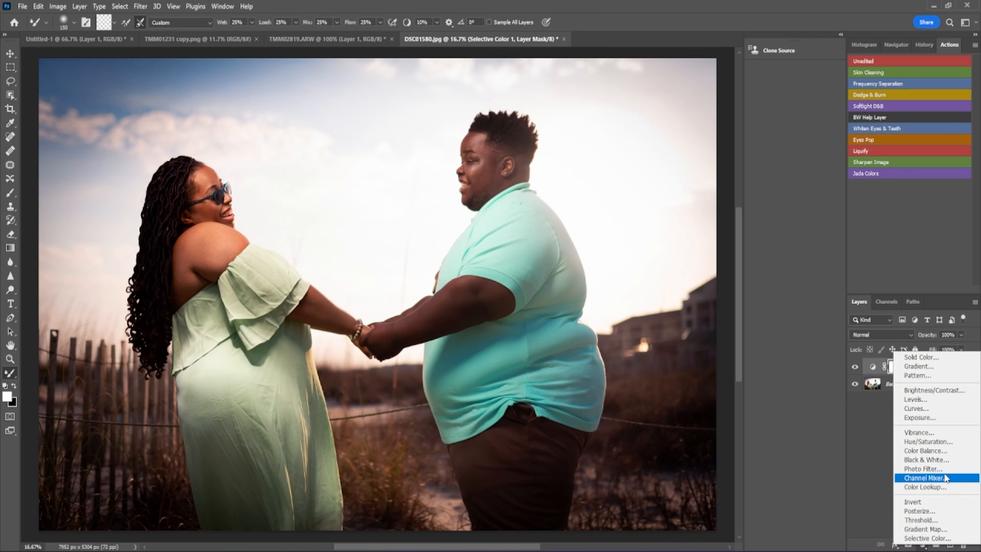
pyautogui.click(947, 461)
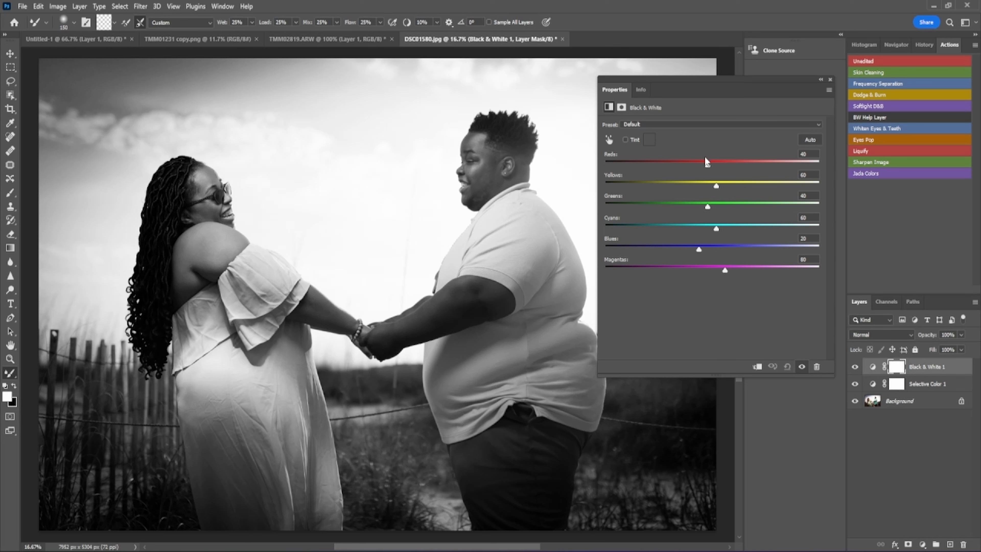
pyautogui.moveTo(708, 166); pyautogui.dragTo(690, 194)
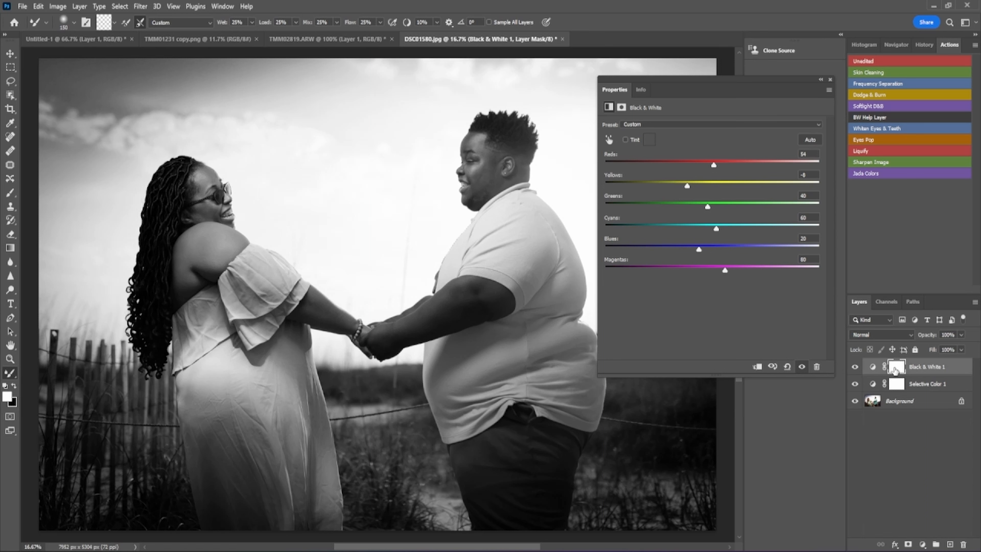
pyautogui.hotkey('ctrl', 'i')
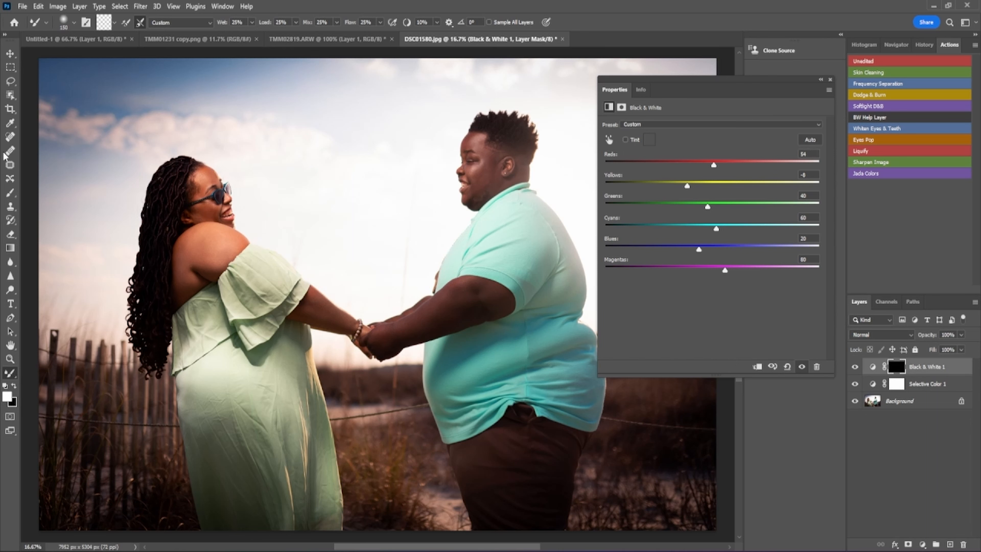
# - With a 300 px brush, paint the mask over the woman's face, lips, shoulder and hair
pyautogui.click(10, 193)
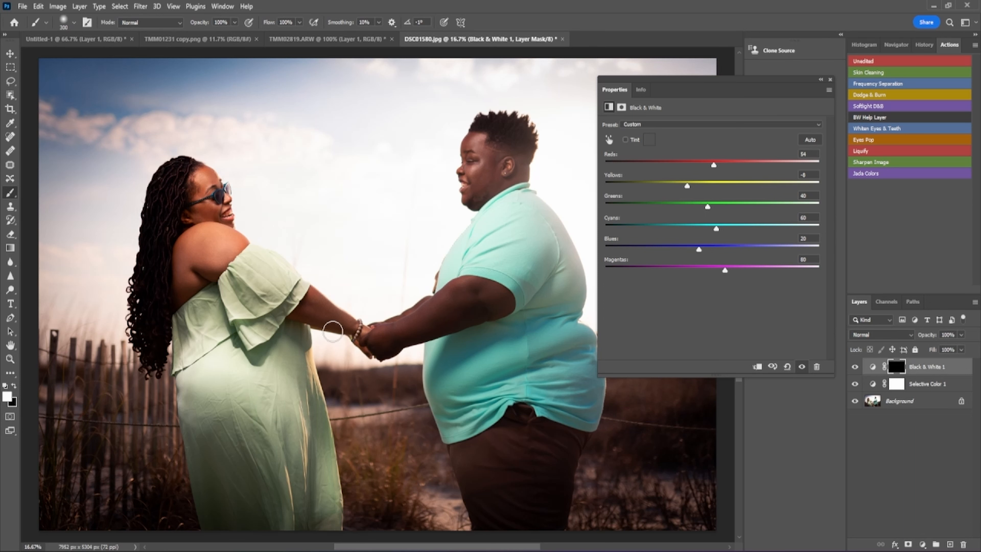
pyautogui.press(']')
pyautogui.moveTo(192, 281)
pyautogui.mouseDown()
pyautogui.moveTo(182, 252)
pyautogui.moveTo(192, 185)
pyautogui.moveTo(208, 275)
pyautogui.moveTo(219, 173)
pyautogui.moveTo(193, 174)
pyautogui.moveTo(220, 203)
pyautogui.mouseUp()
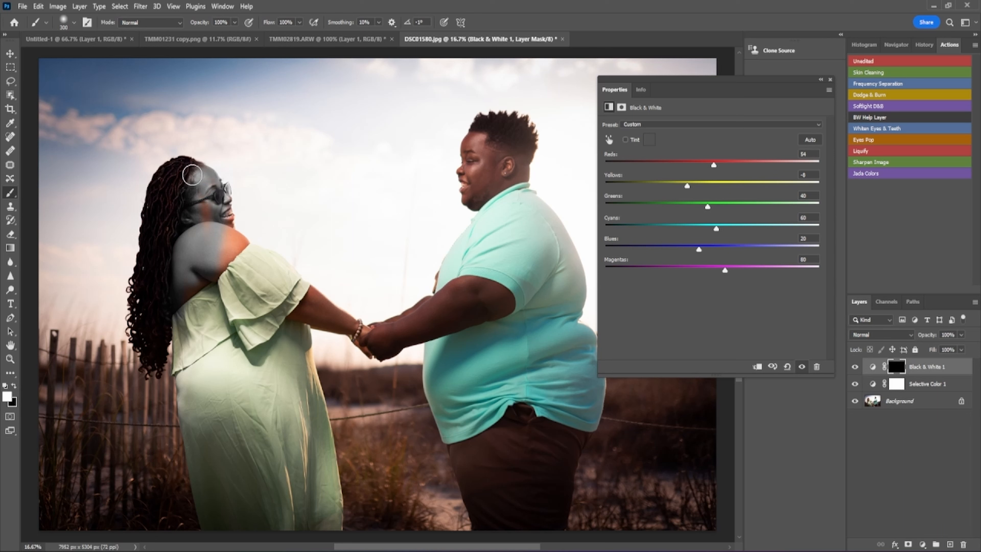
pyautogui.moveTo(227, 237)
pyautogui.mouseDown()
pyautogui.moveTo(221, 206)
pyautogui.moveTo(229, 246)
pyautogui.moveTo(217, 270)
pyautogui.moveTo(263, 233)
pyautogui.moveTo(226, 250)
pyautogui.moveTo(245, 240)
pyautogui.moveTo(197, 237)
pyautogui.moveTo(202, 255)
pyautogui.moveTo(173, 302)
pyautogui.moveTo(214, 270)
pyautogui.moveTo(189, 303)
pyautogui.mouseUp()
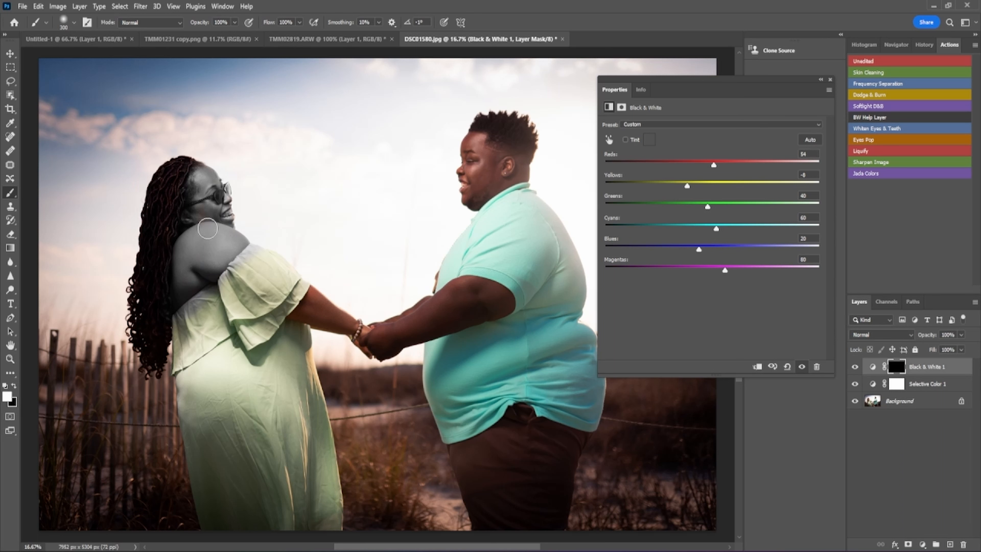
pyautogui.moveTo(189, 182)
pyautogui.mouseDown()
pyautogui.moveTo(169, 237)
pyautogui.moveTo(151, 180)
pyautogui.moveTo(164, 249)
pyautogui.moveTo(184, 167)
pyautogui.moveTo(159, 177)
pyautogui.moveTo(136, 344)
pyautogui.moveTo(147, 359)
pyautogui.moveTo(140, 213)
pyautogui.moveTo(140, 337)
pyautogui.moveTo(136, 276)
pyautogui.moveTo(139, 329)
pyautogui.mouseUp()
pyautogui.moveTo(193, 235)
pyautogui.mouseDown()
pyautogui.moveTo(201, 186)
pyautogui.moveTo(202, 195)
pyautogui.mouseUp()
# - Delete the painted layer mask and then the Black & White 1 layer
pyautogui.click(963, 545)
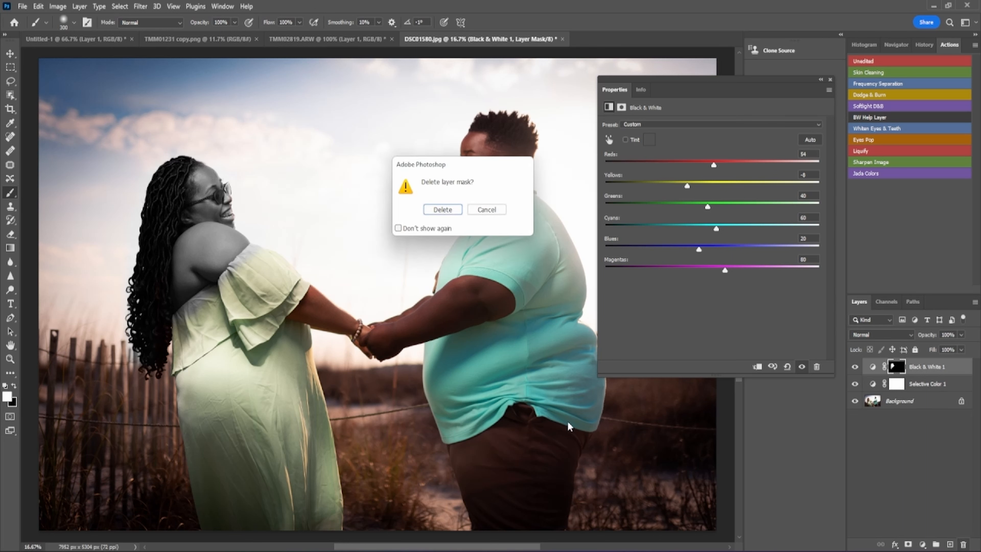
pyautogui.click(444, 211)
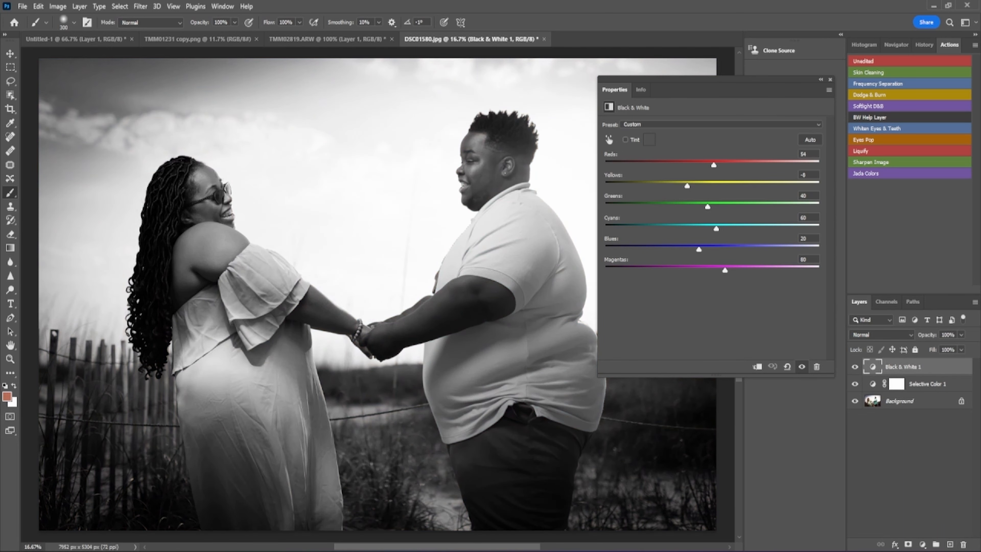
pyautogui.click(923, 545)
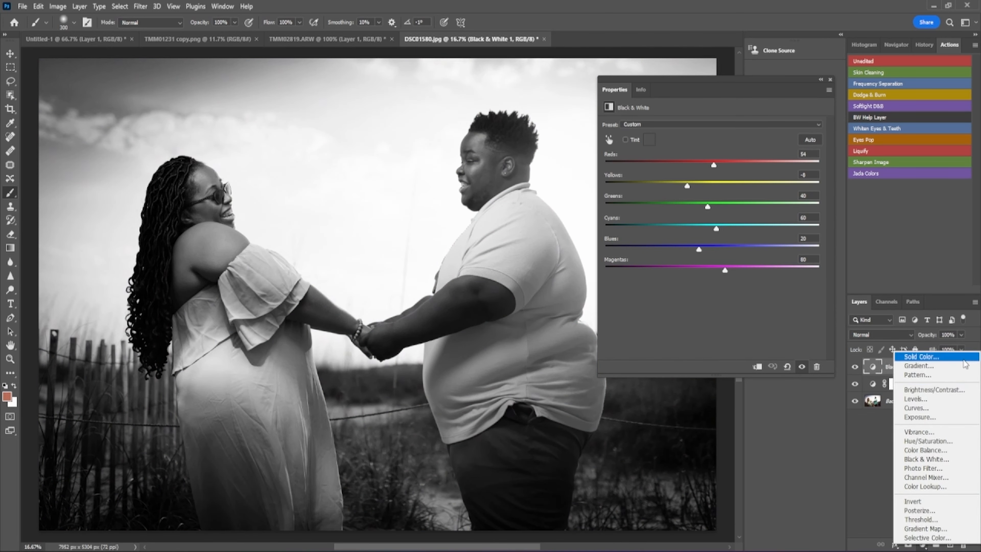
pyautogui.click(792, 449)
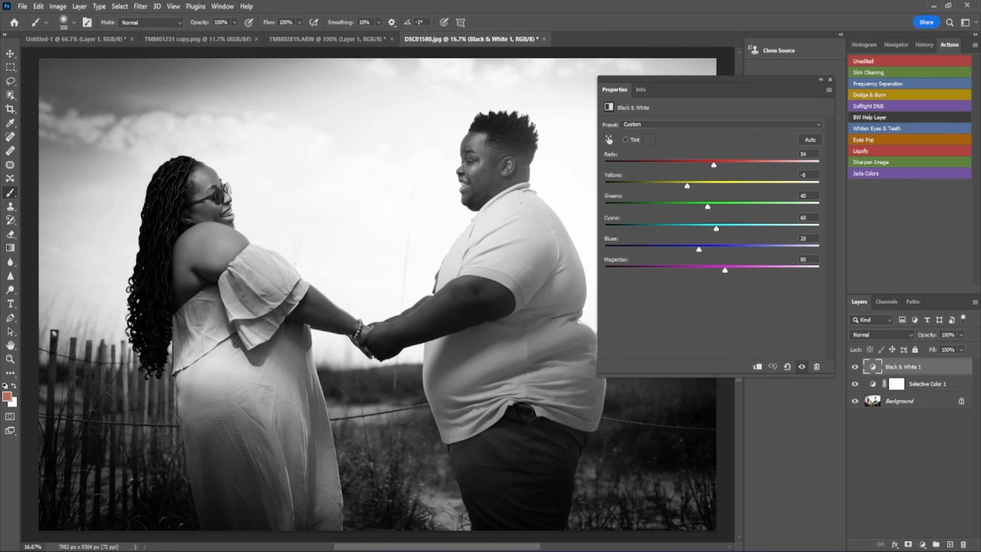
pyautogui.click(964, 545)
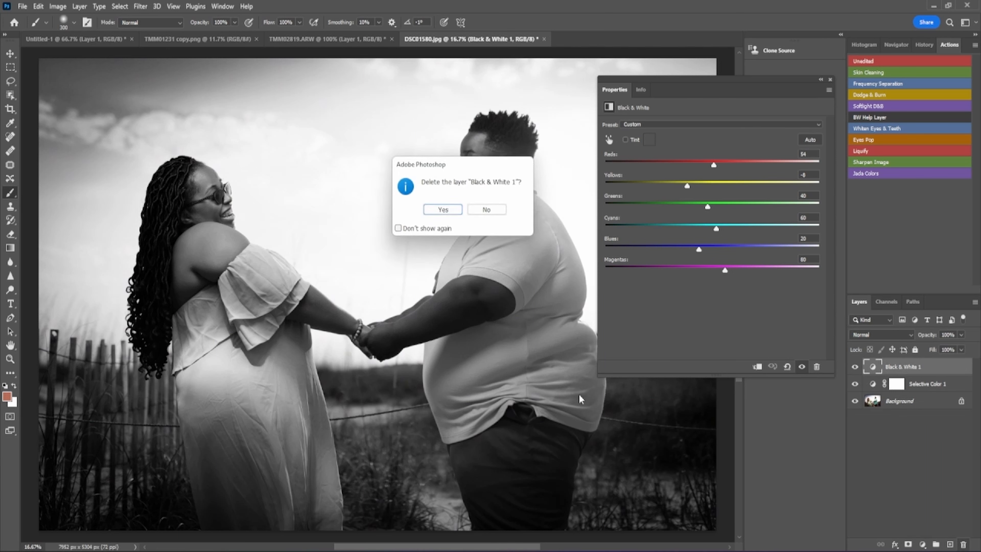
pyautogui.click(448, 211)
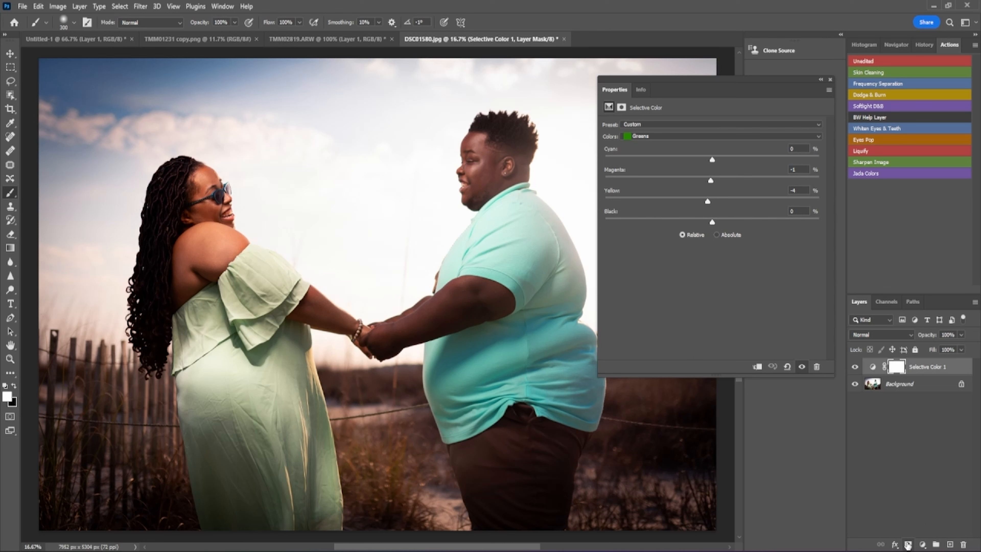
# - Add and remove a vector mask on Selective Color 1, then play the Sharpen Image action
pyautogui.click(908, 545)
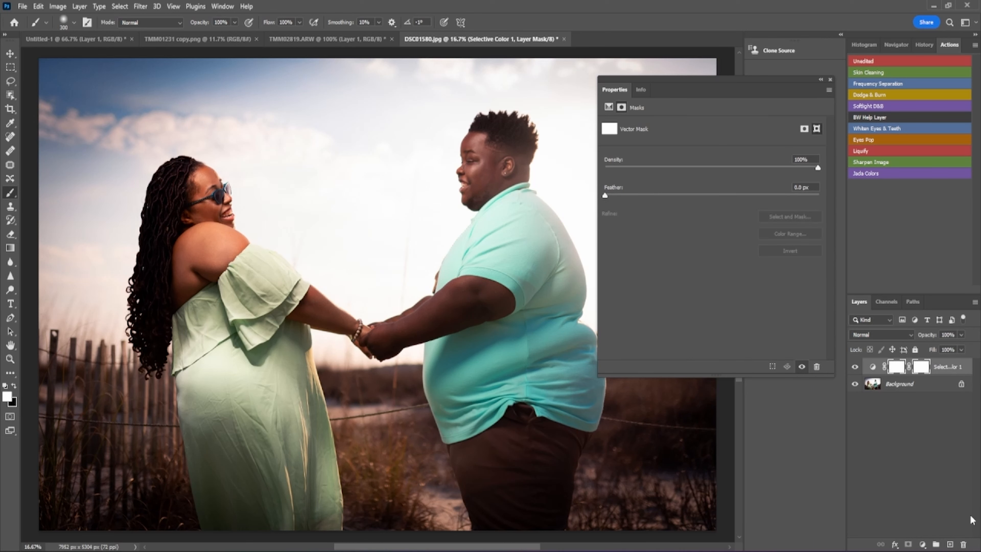
pyautogui.click(963, 545)
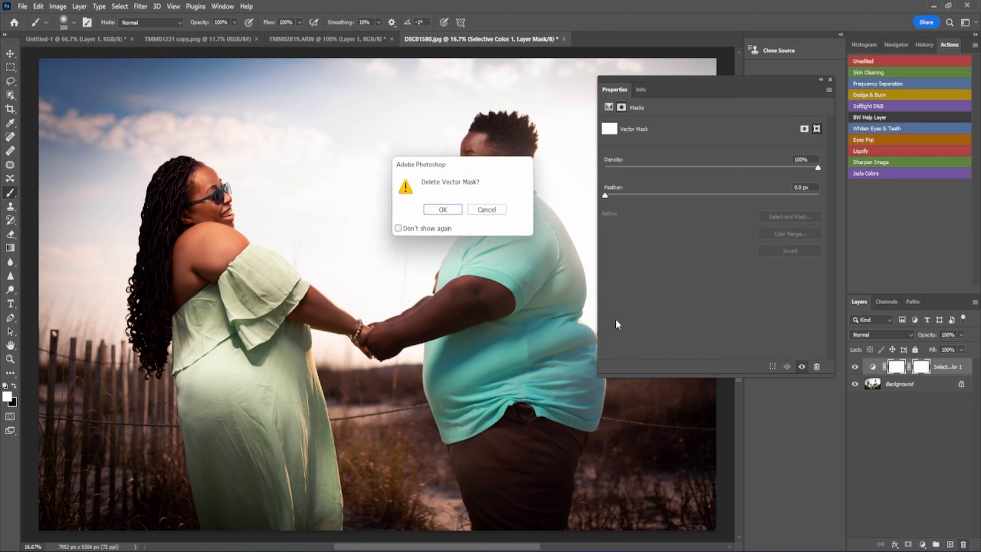
pyautogui.click(443, 210)
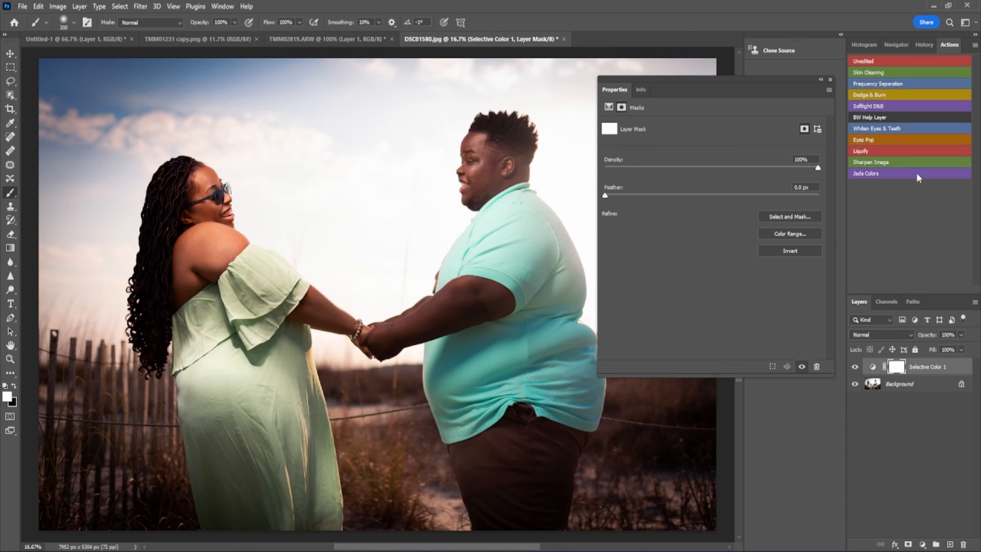
pyautogui.click(895, 162)
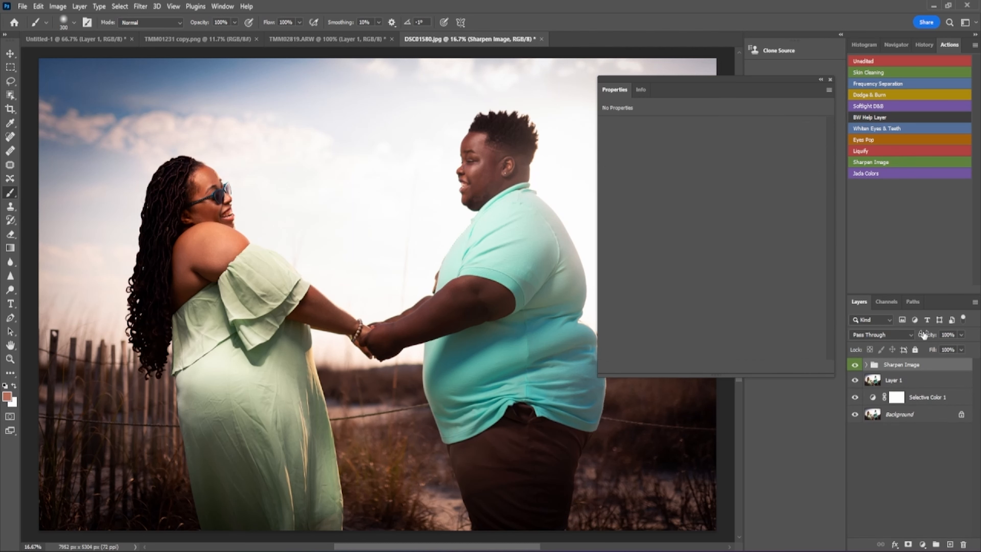
# - Expand the Sharpen Image group and zoom to 100% around the woman's glasses
pyautogui.click(867, 365)
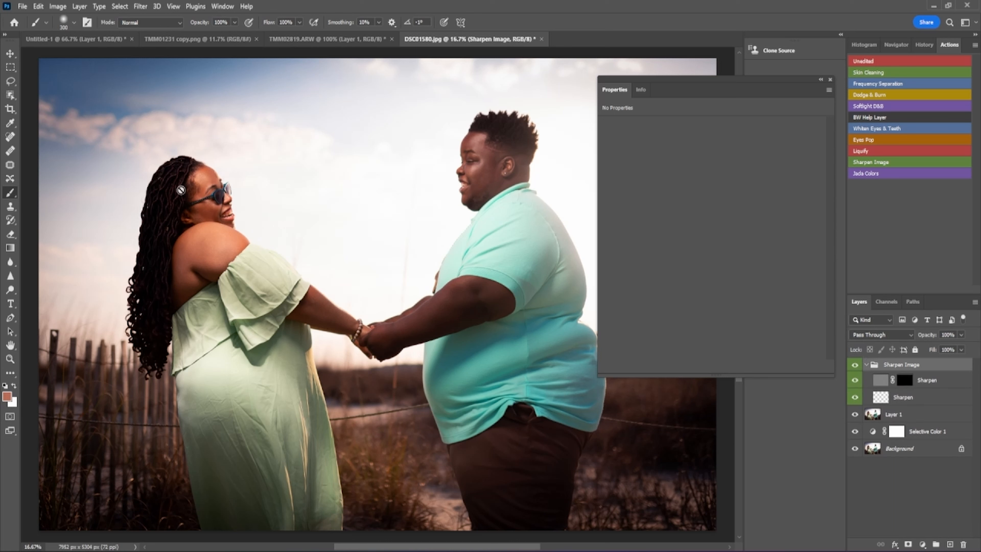
pyautogui.click(10, 359)
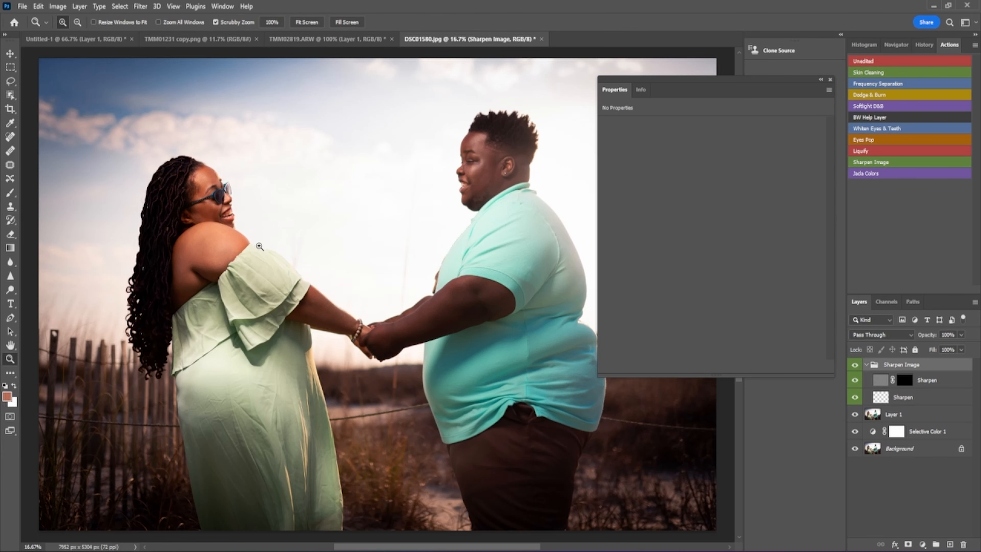
pyautogui.click(213, 197)
pyautogui.click(213, 197)
pyautogui.click(212, 196)
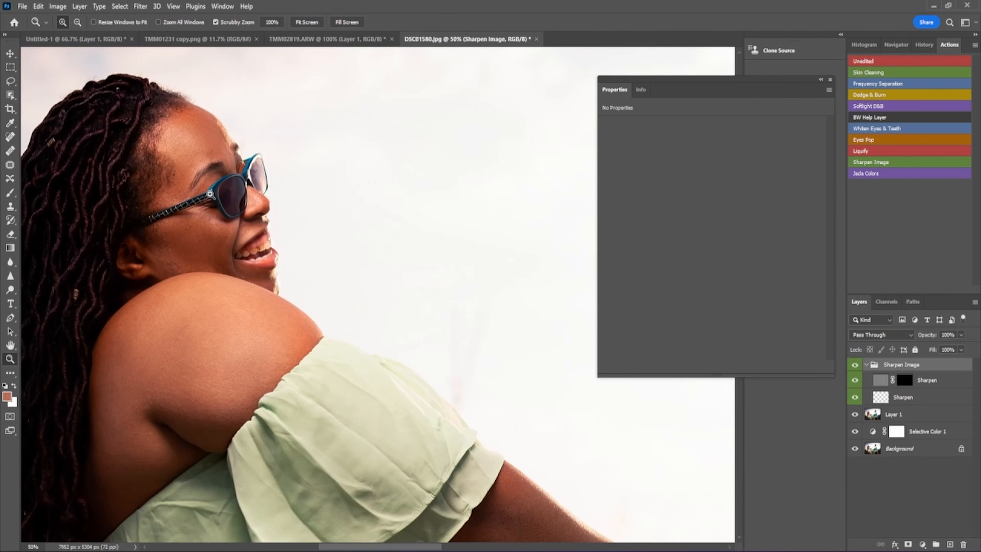
pyautogui.click(210, 195)
pyautogui.click(210, 194)
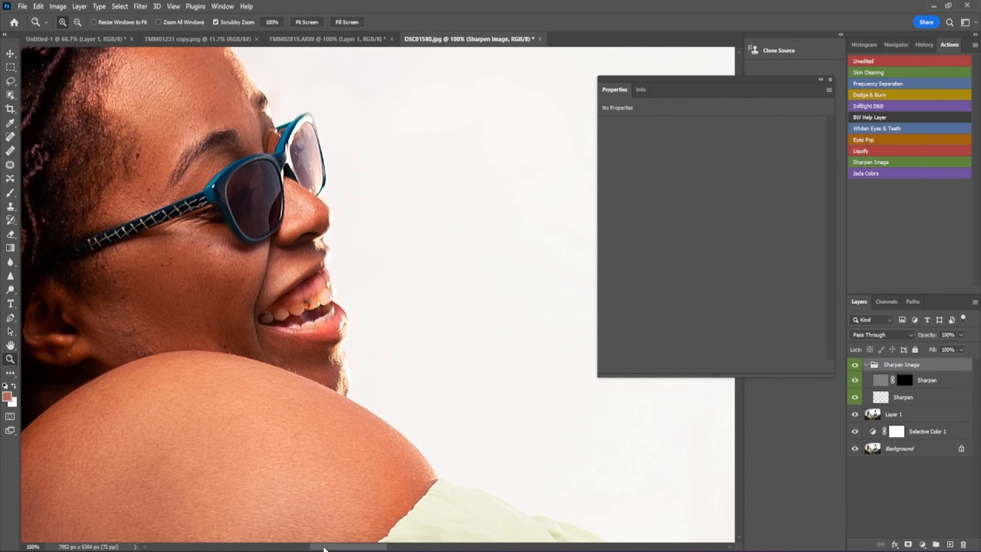
# - Close the floating settings panel and target the Sharpen layer's mask
pyautogui.moveTo(324, 549); pyautogui.dragTo(301, 549)
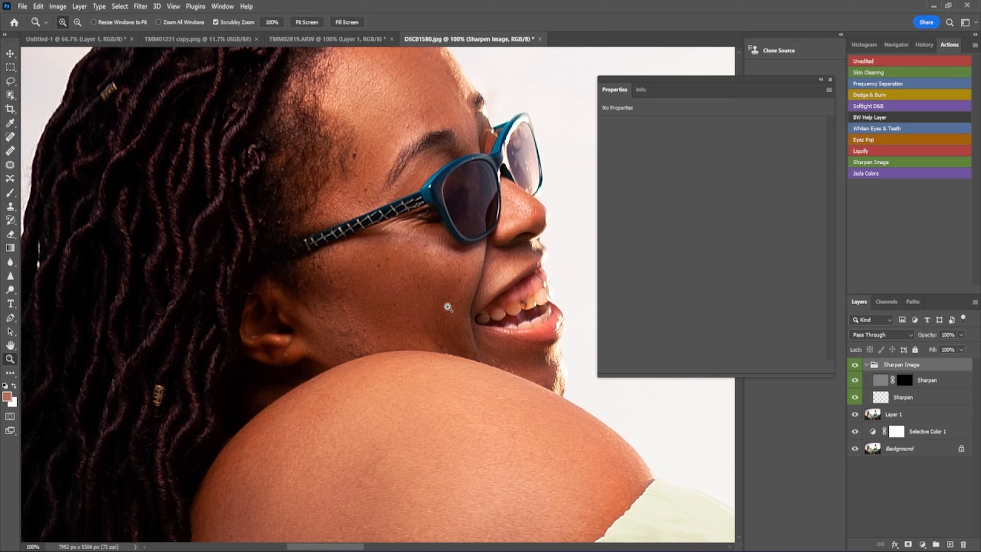
pyautogui.click(830, 79)
pyautogui.click(905, 380)
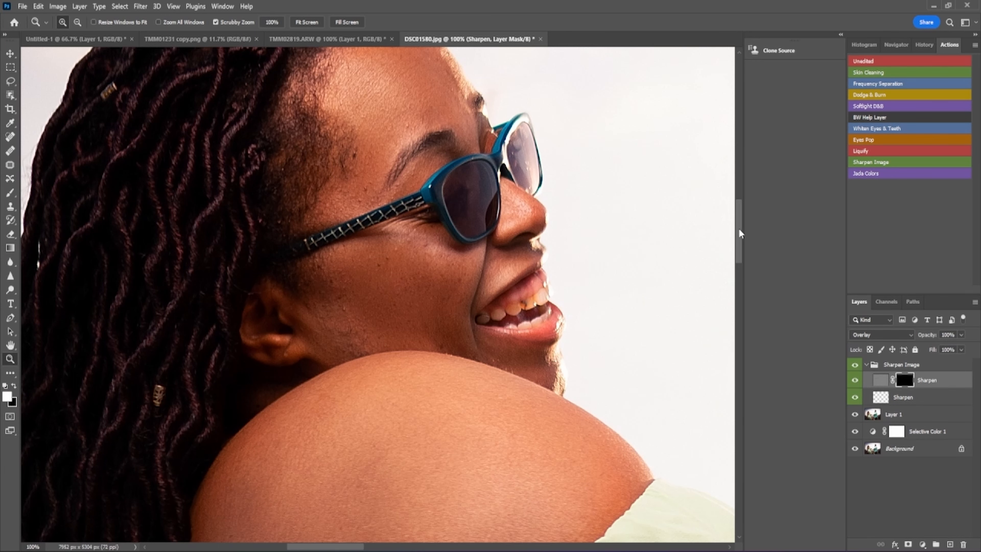
# - Preview the inverted Sharpen mask, then brush sharpening back onto the temple and brow
pyautogui.moveTo(739, 230)
pyautogui.mouseDown()
pyautogui.moveTo(739, 213)
pyautogui.moveTo(739, 222)
pyautogui.mouseUp()
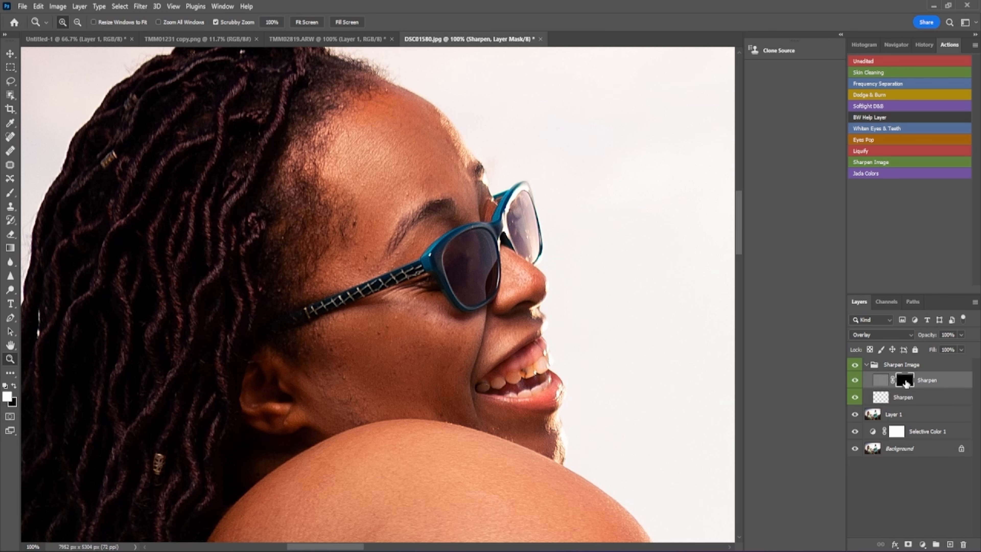
pyautogui.moveTo(906, 382); pyautogui.dragTo(907, 383)
pyautogui.hotkey('ctrl', 'i')
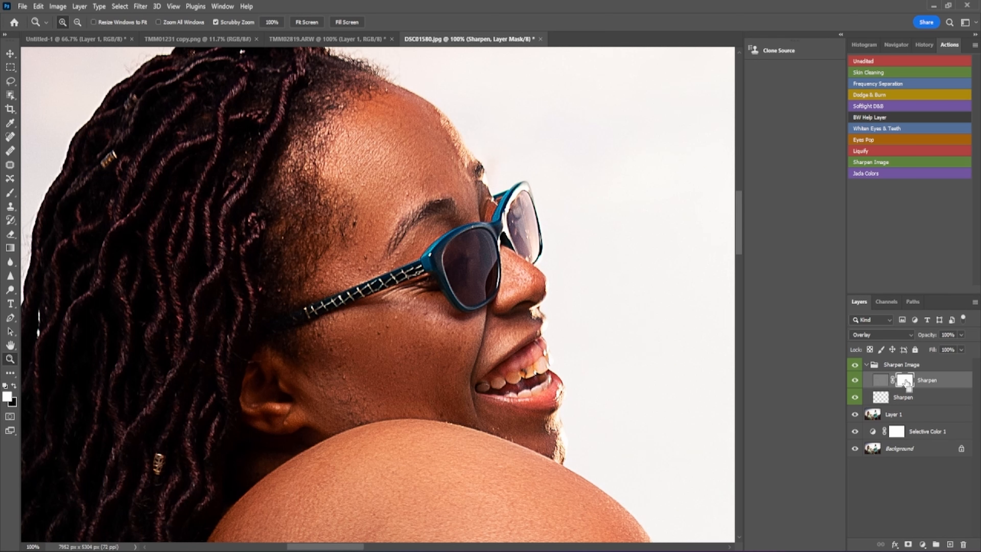
pyautogui.hotkey('ctrl', 'i')
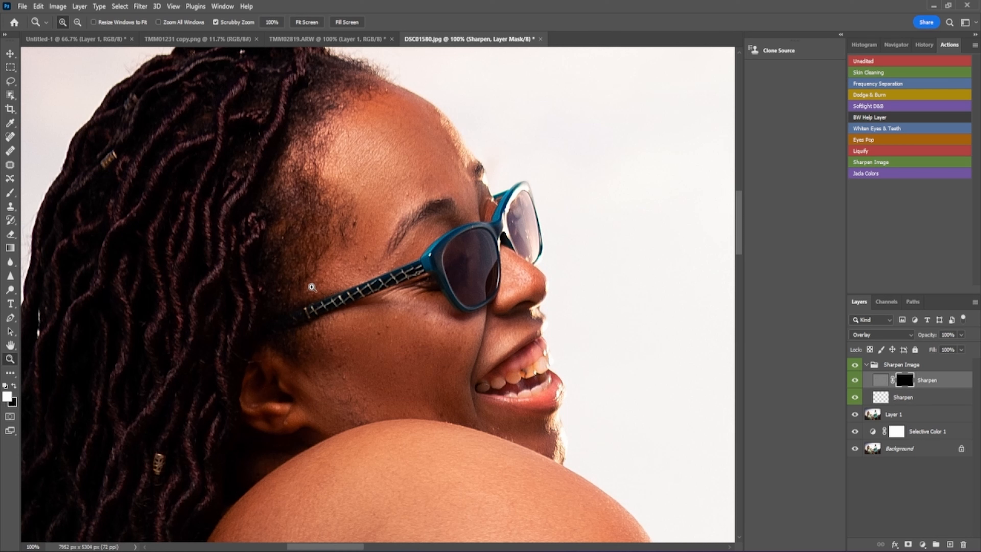
pyautogui.click(10, 194)
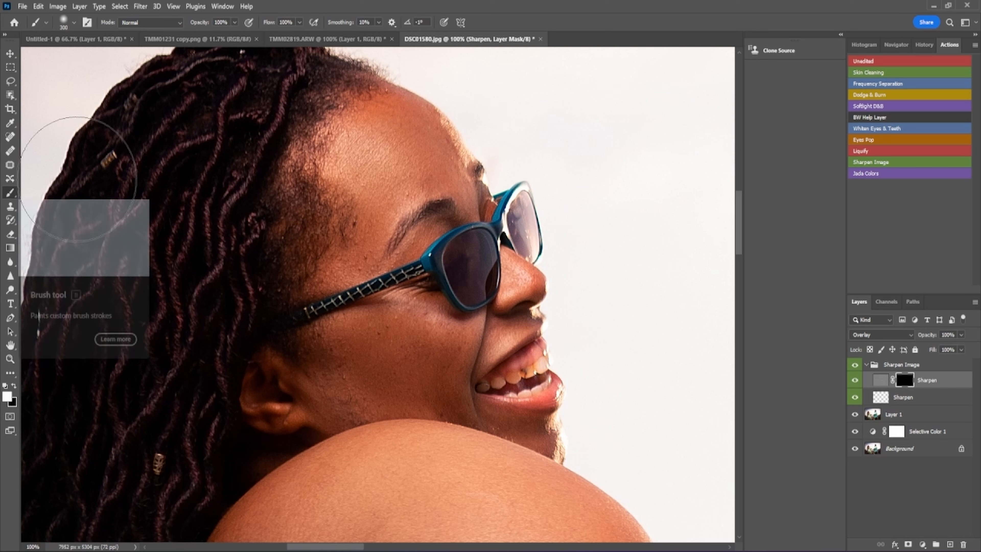
pyautogui.moveTo(316, 260)
pyautogui.mouseDown()
pyautogui.moveTo(367, 312)
pyautogui.moveTo(361, 225)
pyautogui.moveTo(388, 260)
pyautogui.moveTo(423, 361)
pyautogui.moveTo(366, 179)
pyautogui.moveTo(313, 138)
pyautogui.moveTo(450, 237)
pyautogui.moveTo(404, 209)
pyautogui.moveTo(487, 381)
pyautogui.moveTo(444, 257)
pyautogui.moveTo(477, 390)
pyautogui.moveTo(262, 222)
pyautogui.moveTo(354, 215)
pyautogui.mouseUp()
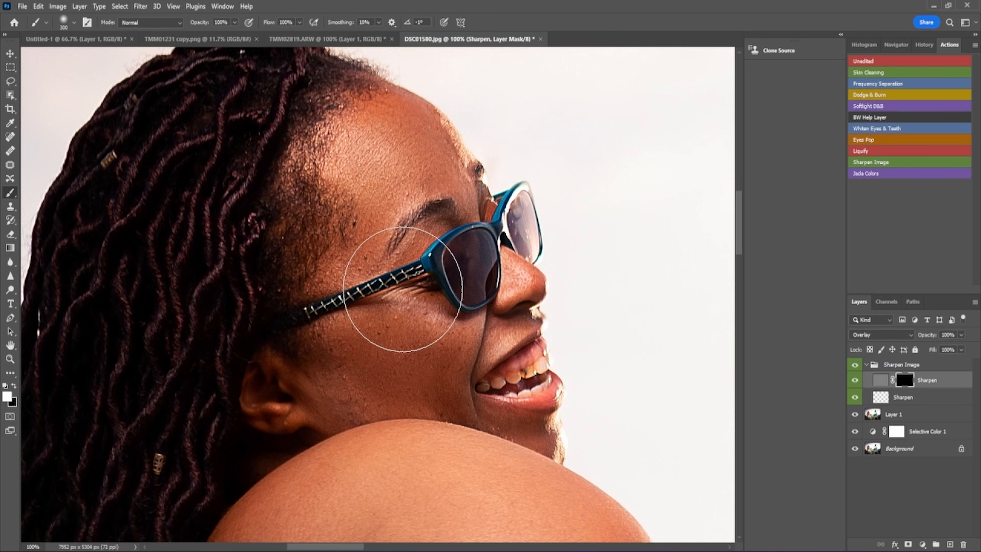
# - Set the Sharpen layer's opacity to 26%
pyautogui.click(962, 335)
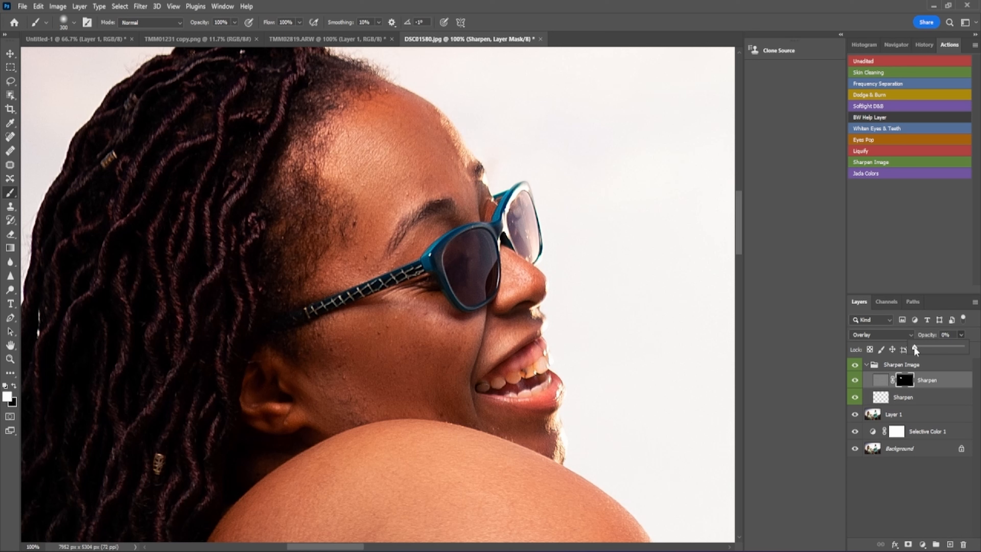
pyautogui.moveTo(917, 347); pyautogui.dragTo(927, 346)
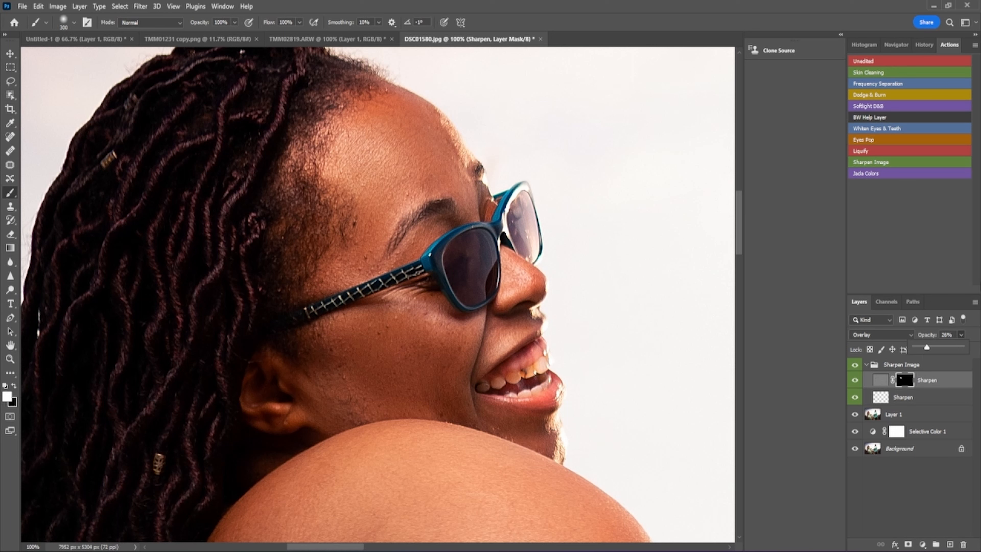
pyautogui.click(943, 284)
# - Toggle the Sharpen layer's visibility to compare before and after, then select the Sharpen Image group
pyautogui.click(855, 382)
pyautogui.click(855, 382)
pyautogui.click(855, 382)
pyautogui.click(855, 382)
pyautogui.click(869, 367)
# - Delete the Sharpen Image group along with all its contents
pyautogui.click(869, 366)
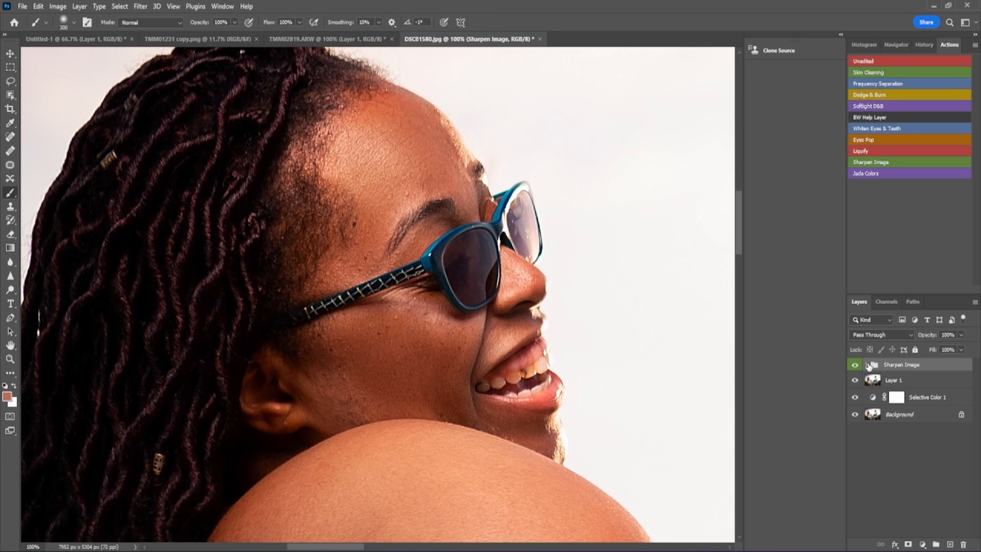
pyautogui.click(963, 544)
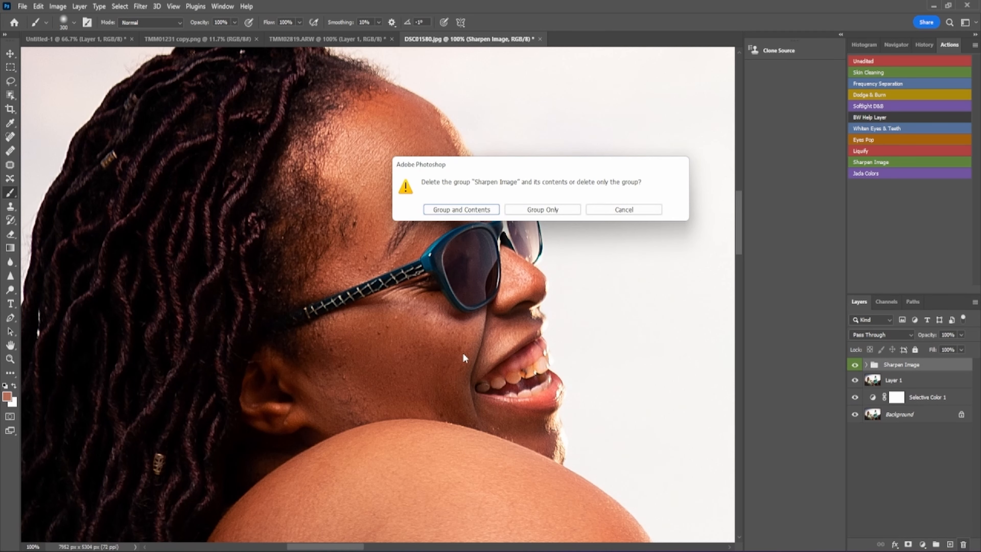
pyautogui.click(461, 210)
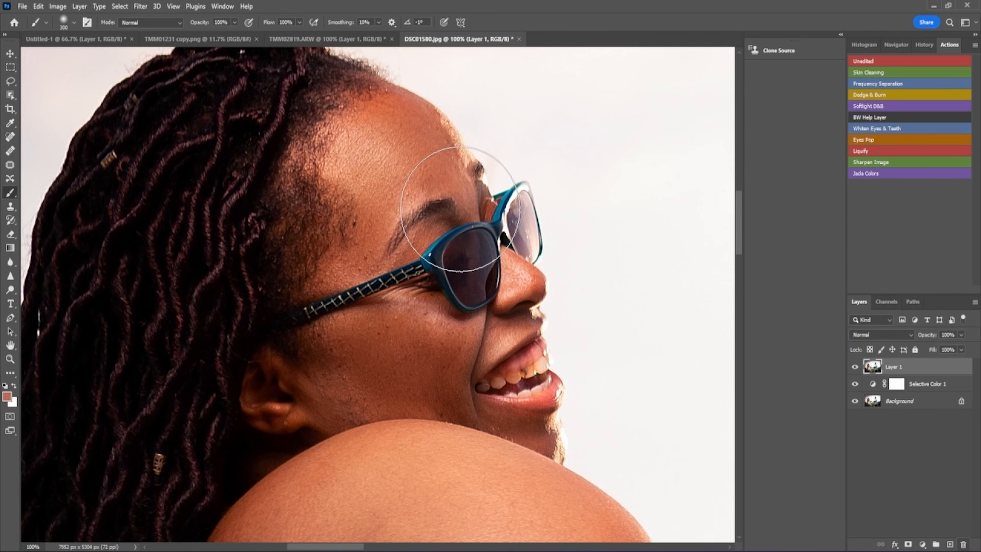
# - Delete Layer 1 and Selective Color 1, then duplicate Background into a new Layer 1
pyautogui.click(964, 544)
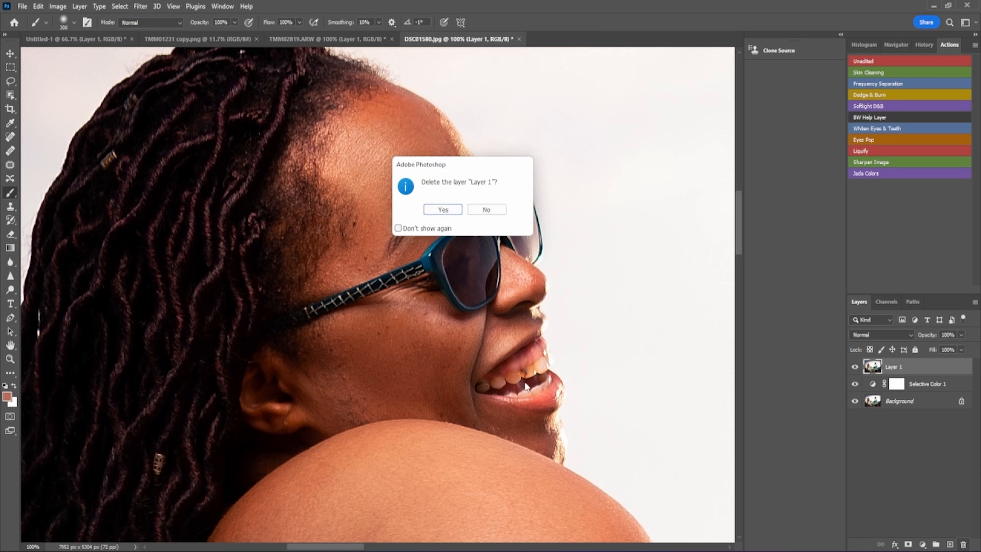
pyautogui.click(438, 211)
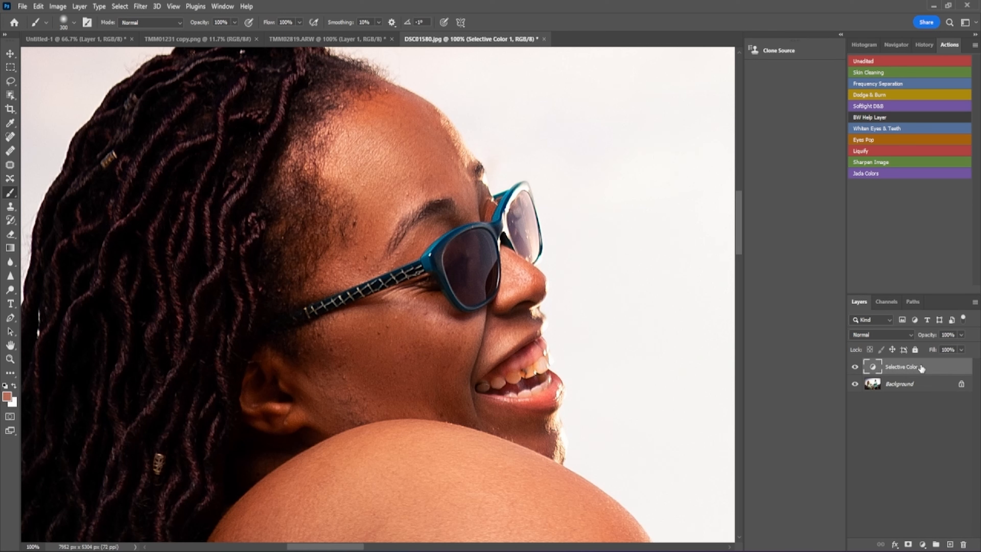
pyautogui.press('Delete')
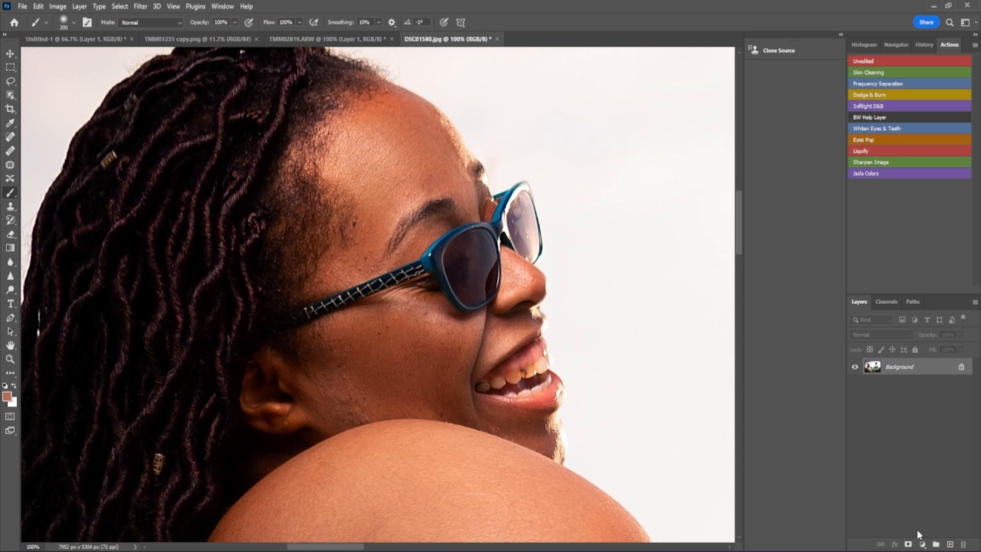
pyautogui.hotkey('ctrl', 'j')
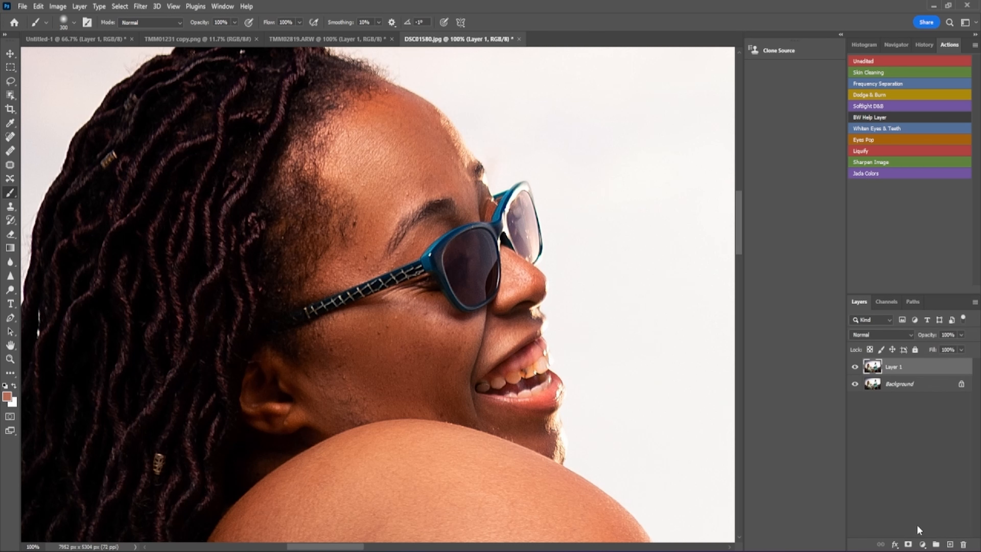
# - Briefly view the fx layer style list, then open the fill/adjustment layer menu
pyautogui.click(892, 547)
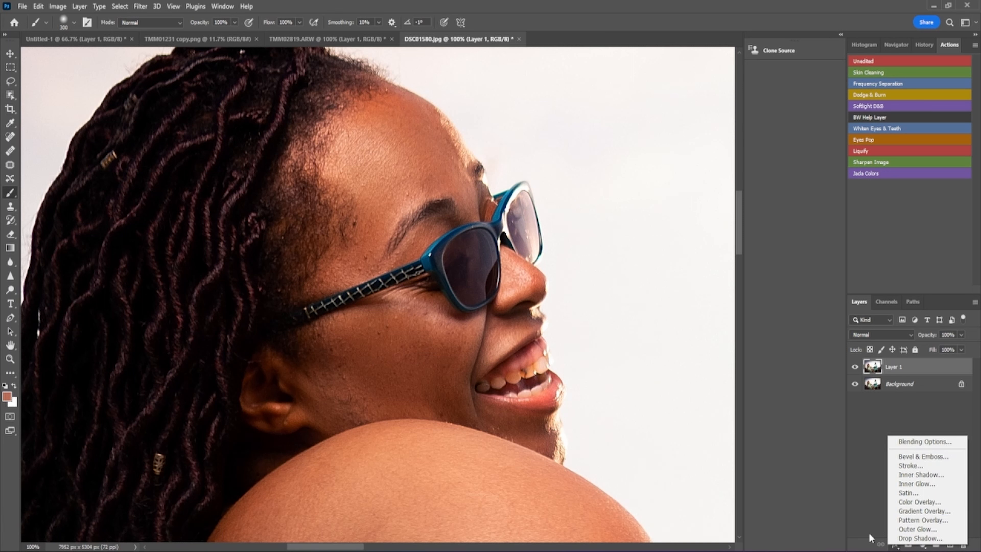
pyautogui.click(857, 535)
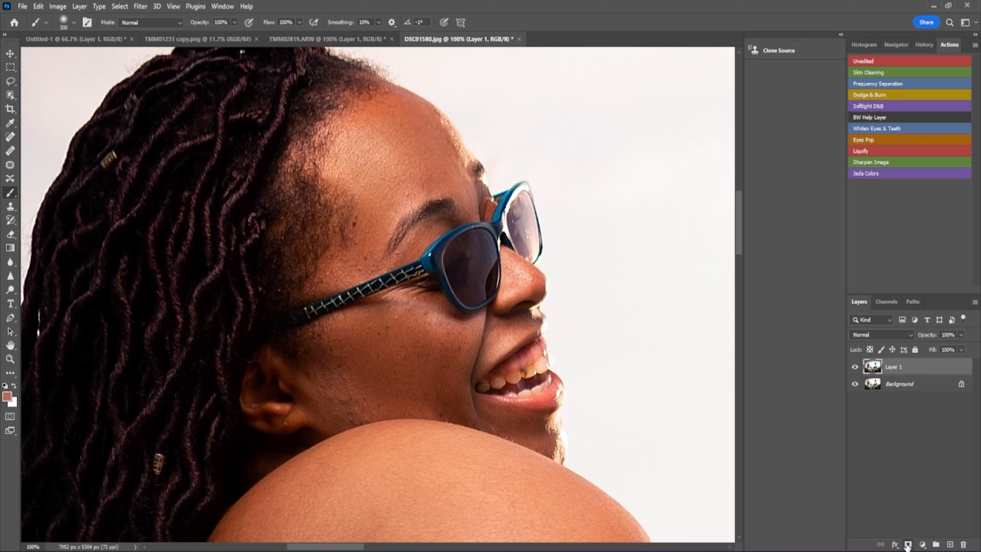
pyautogui.click(923, 545)
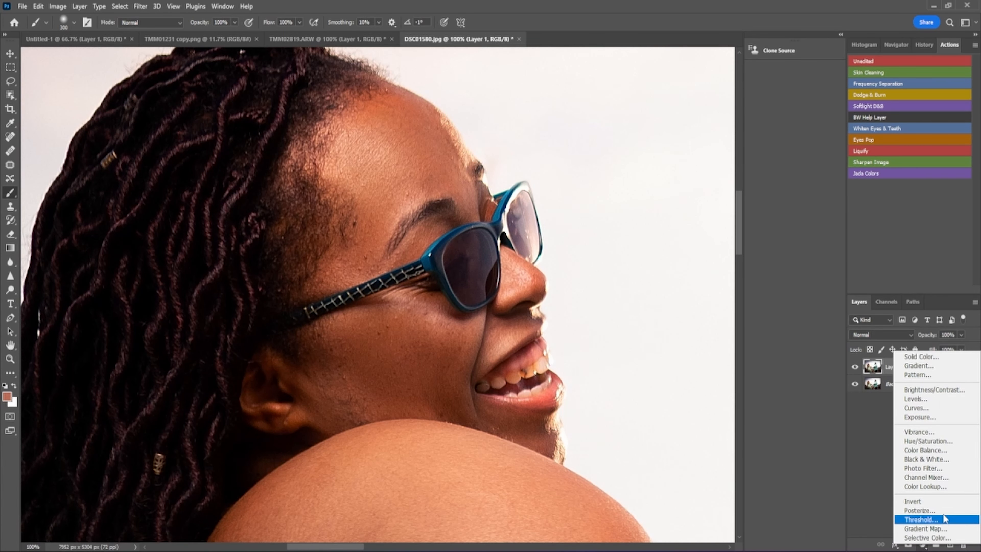
# - Add a Hue/Saturation adjustment layer with Reds saturation set to -5, then fit the photo on screen
pyautogui.click(947, 441)
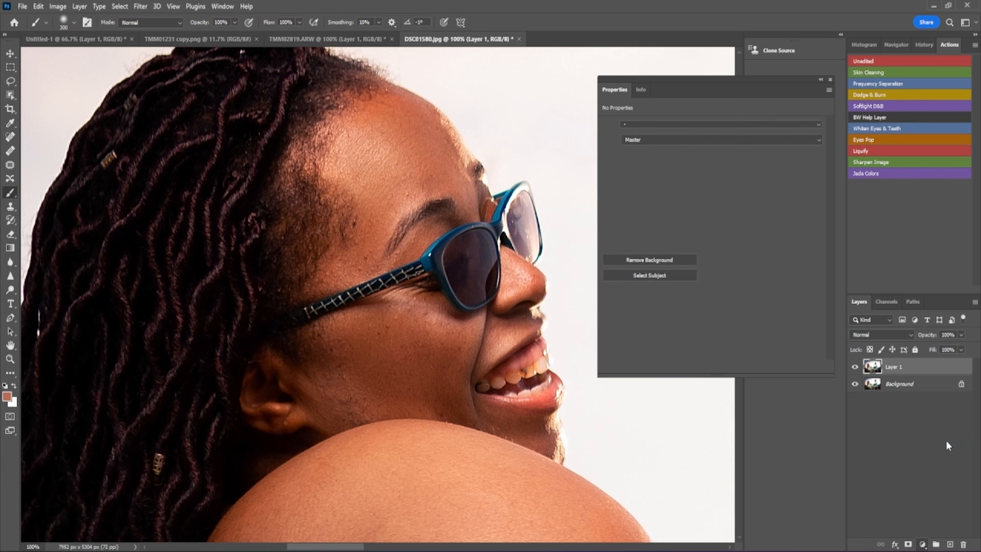
pyautogui.click(820, 139)
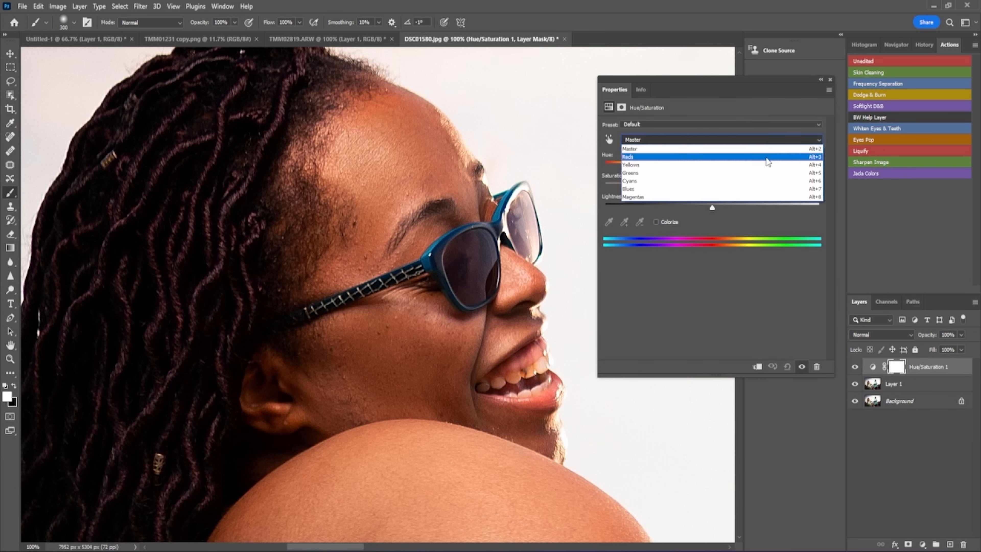
pyautogui.click(767, 158)
pyautogui.click(715, 187)
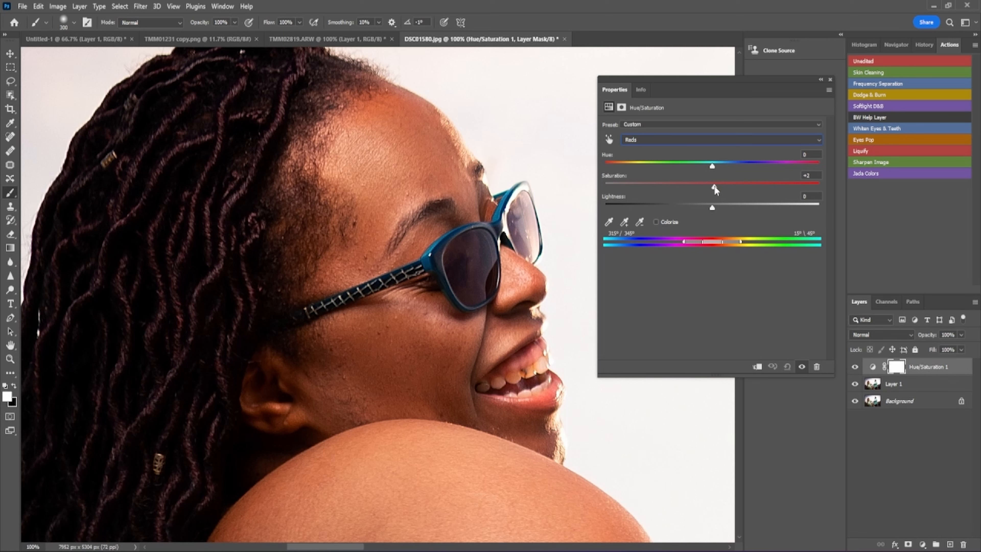
pyautogui.moveTo(697, 187); pyautogui.dragTo(588, 205)
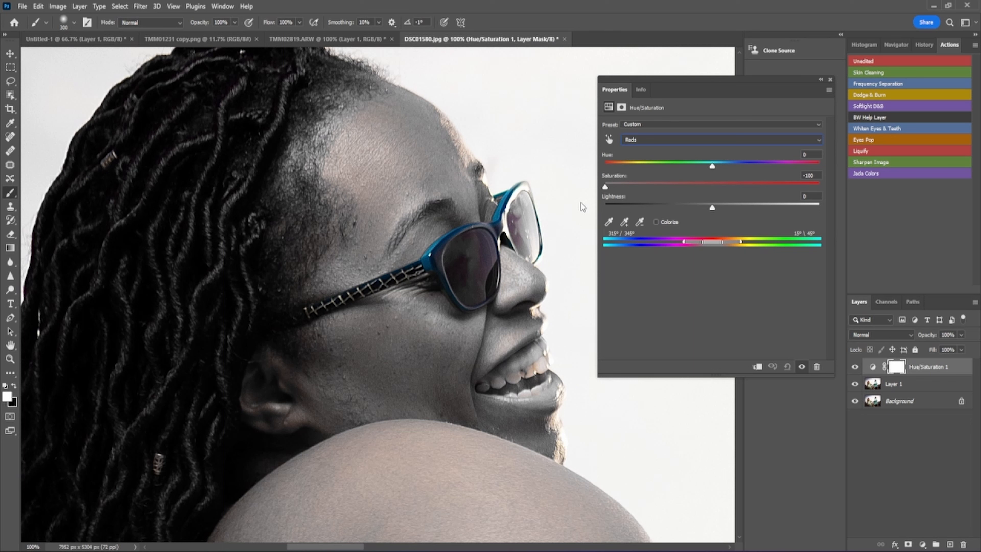
pyautogui.moveTo(582, 208); pyautogui.dragTo(705, 202)
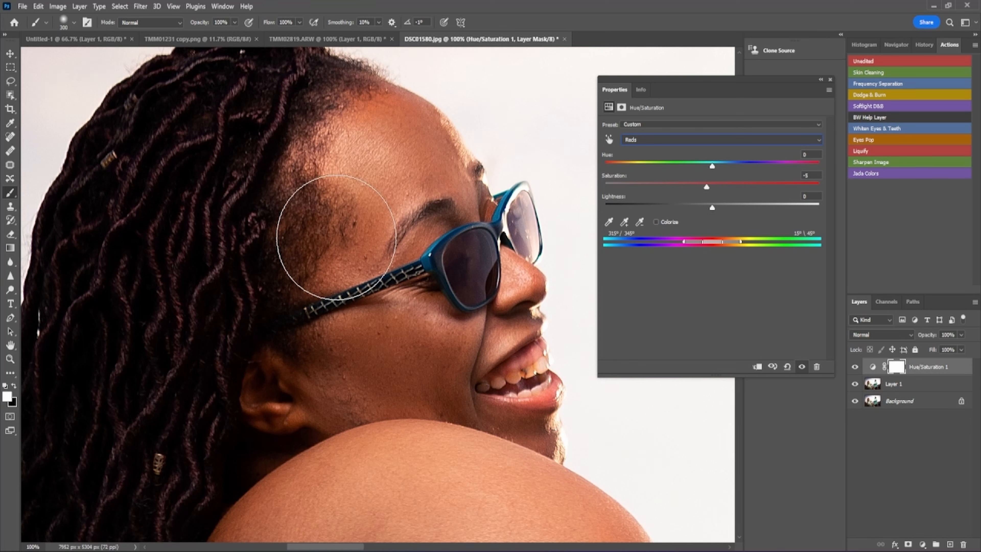
pyautogui.hotkey('ctrl', '0')
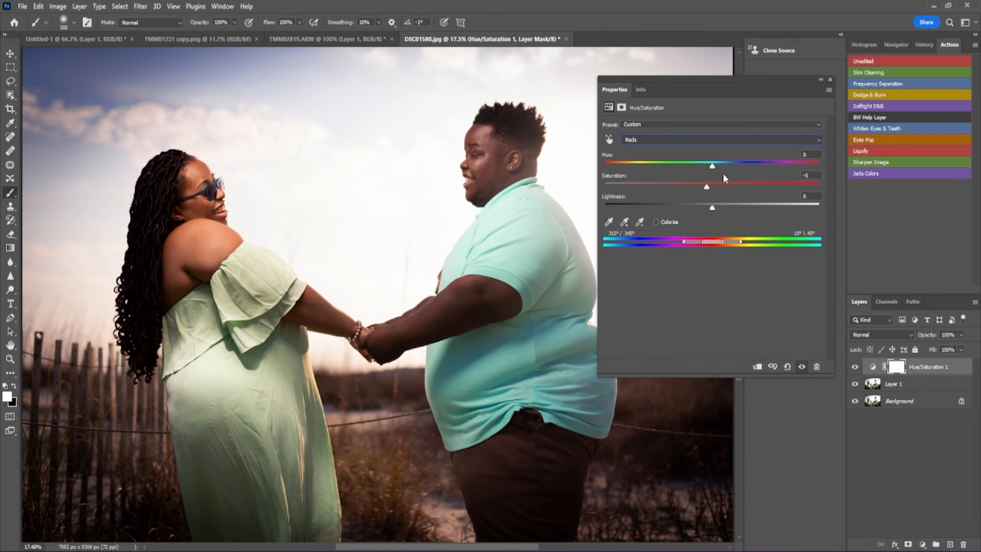
# - Switch the Hue/Saturation channel to Blues and set its Hue to -23
pyautogui.click(822, 140)
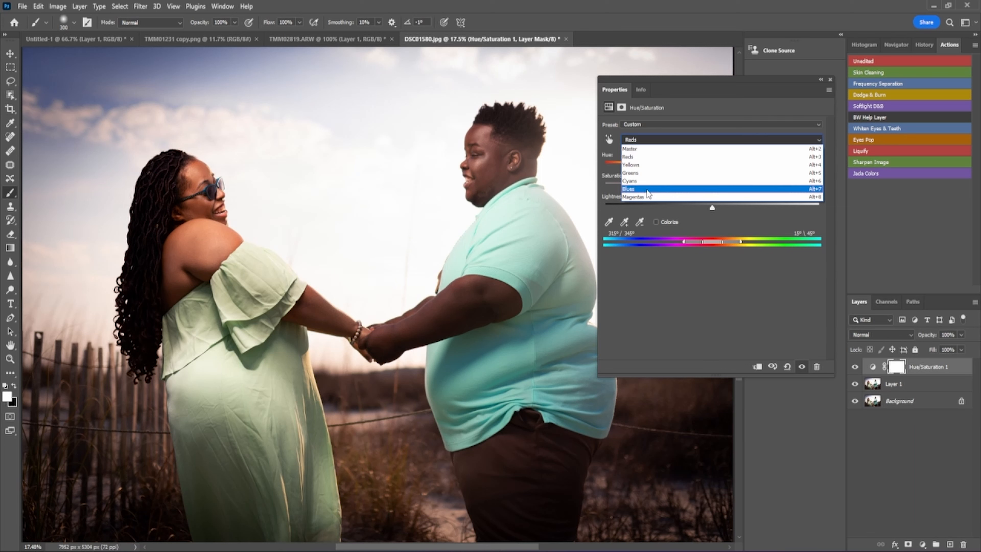
pyautogui.click(648, 189)
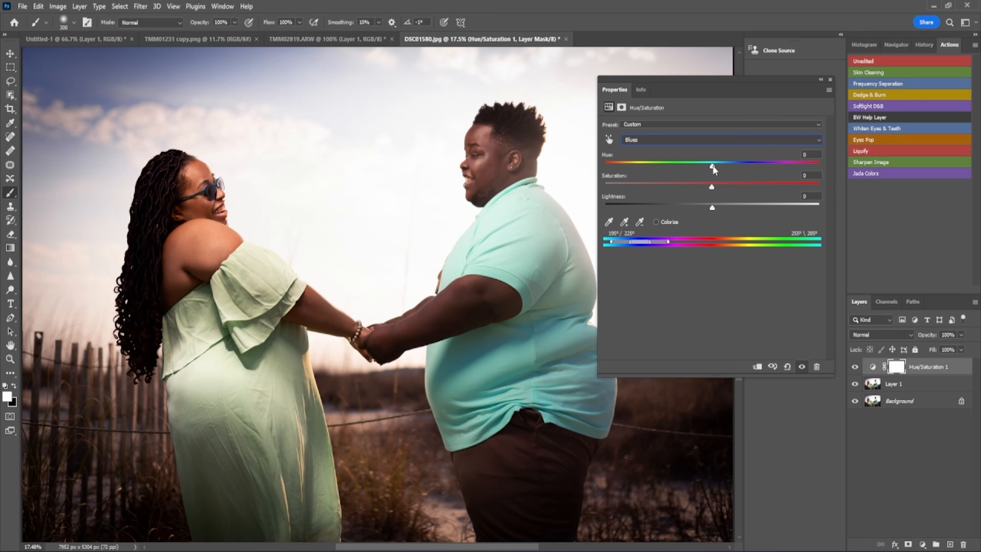
pyautogui.moveTo(713, 166); pyautogui.dragTo(661, 165)
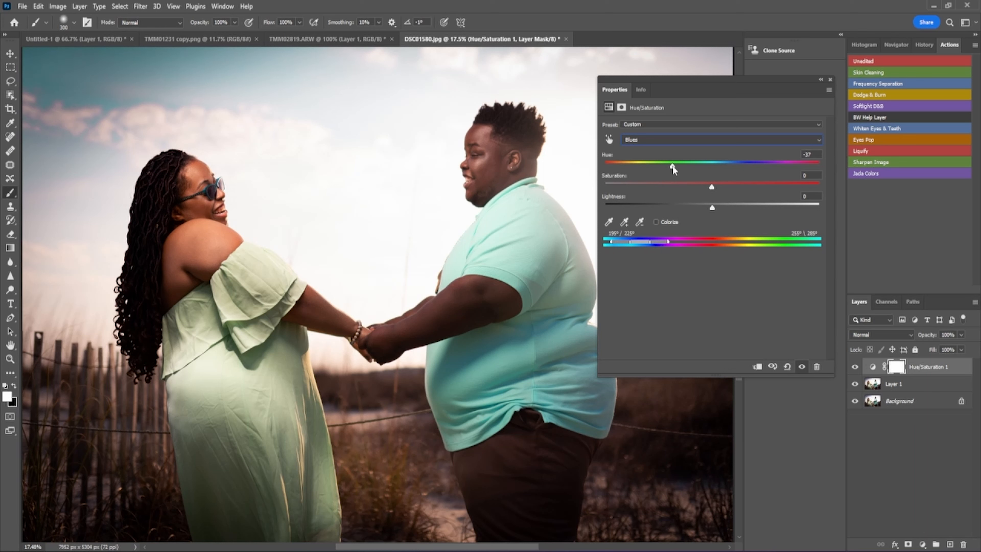
pyautogui.moveTo(673, 167); pyautogui.dragTo(692, 167)
pyautogui.click(22, 7)
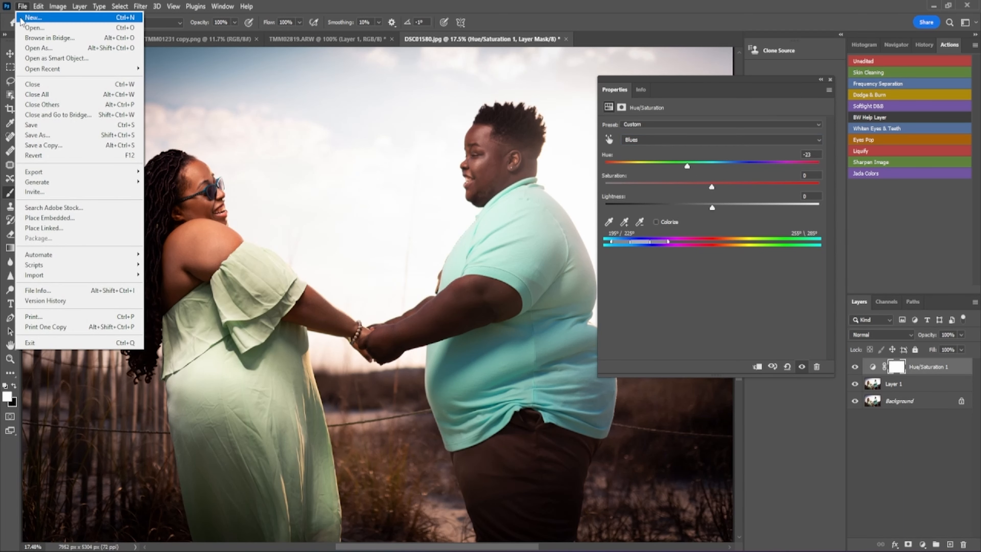
pyautogui.click(22, 29)
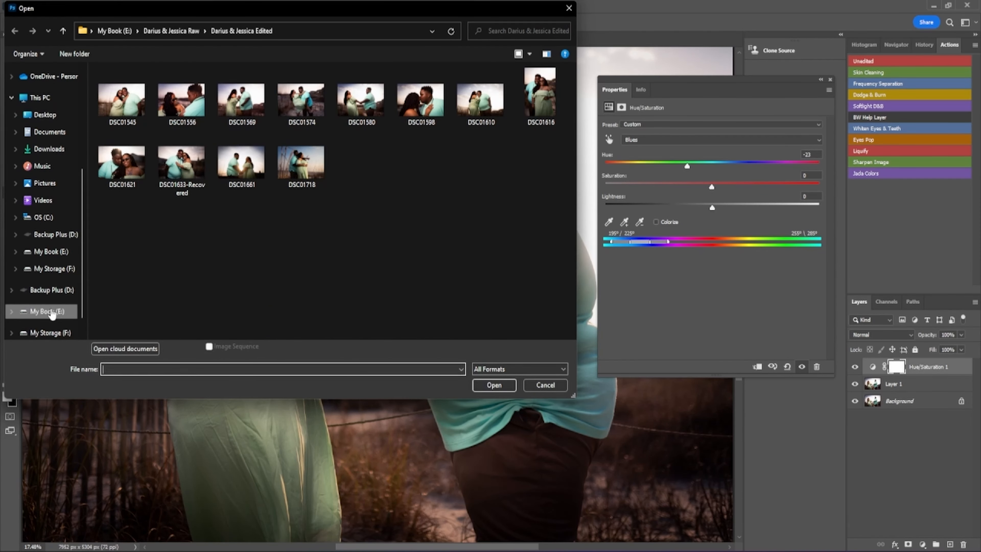
pyautogui.click(51, 313)
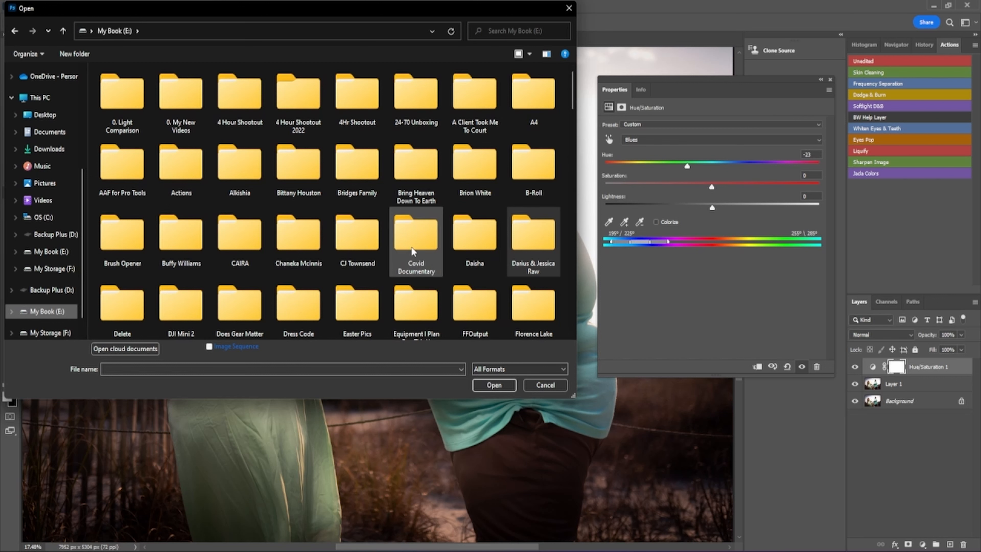
pyautogui.doubleClick(360, 252)
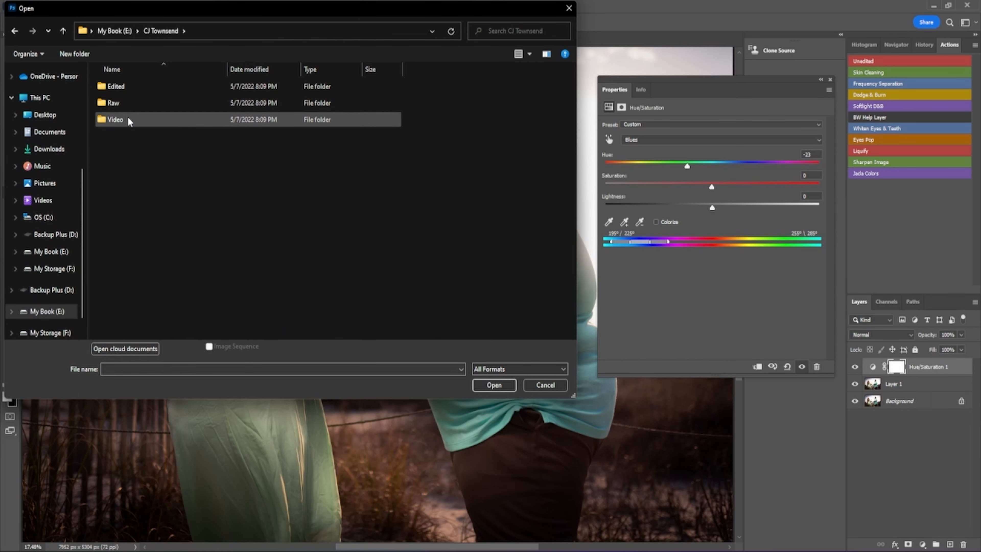
pyautogui.doubleClick(116, 87)
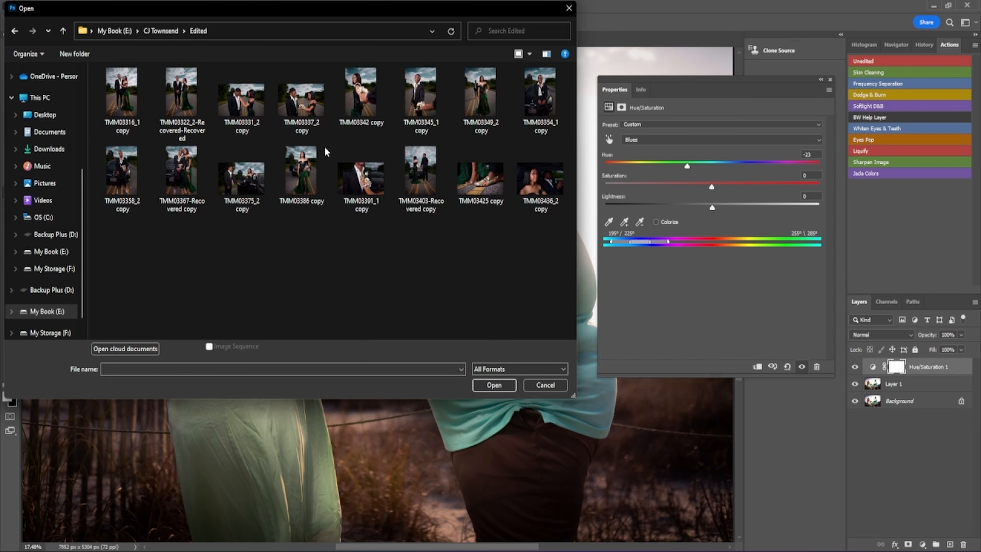
# - Open TMM03322_2-Recovered-Recovered, TMM03403-Recovered copy, TMM03386 copy and TMM03316_1 copy together
pyautogui.click(482, 104)
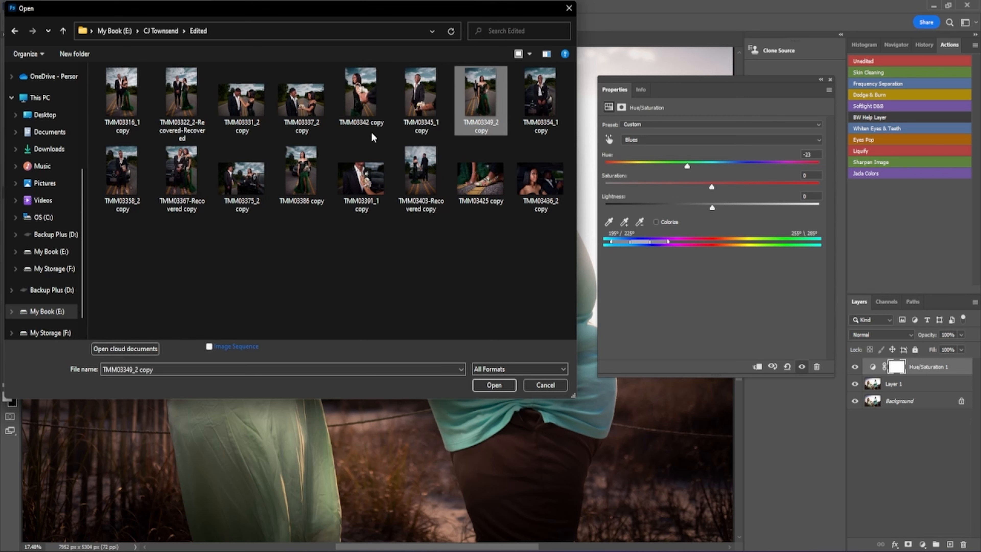
pyautogui.click(182, 108)
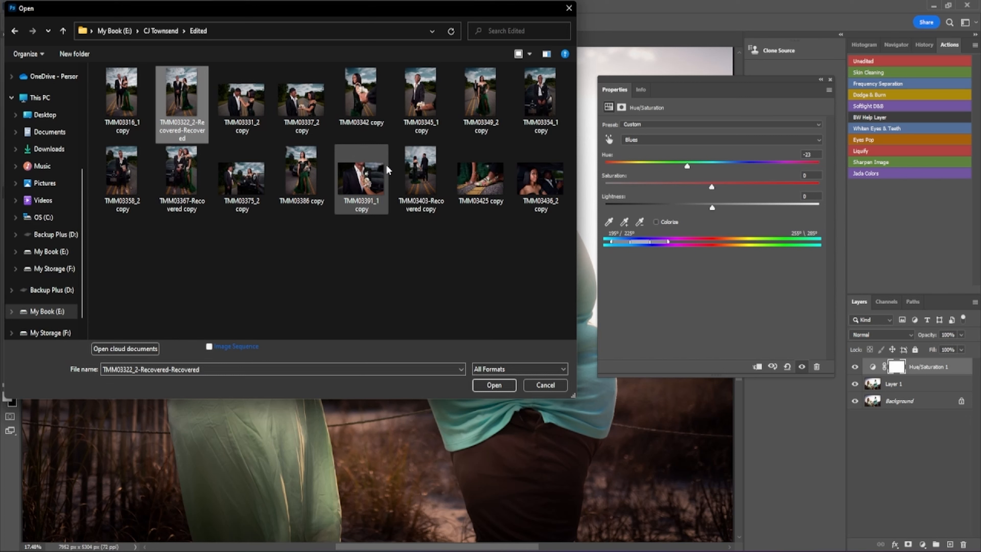
pyautogui.keyDown('ctrl'); pyautogui.click(421, 175); pyautogui.keyUp('ctrl')
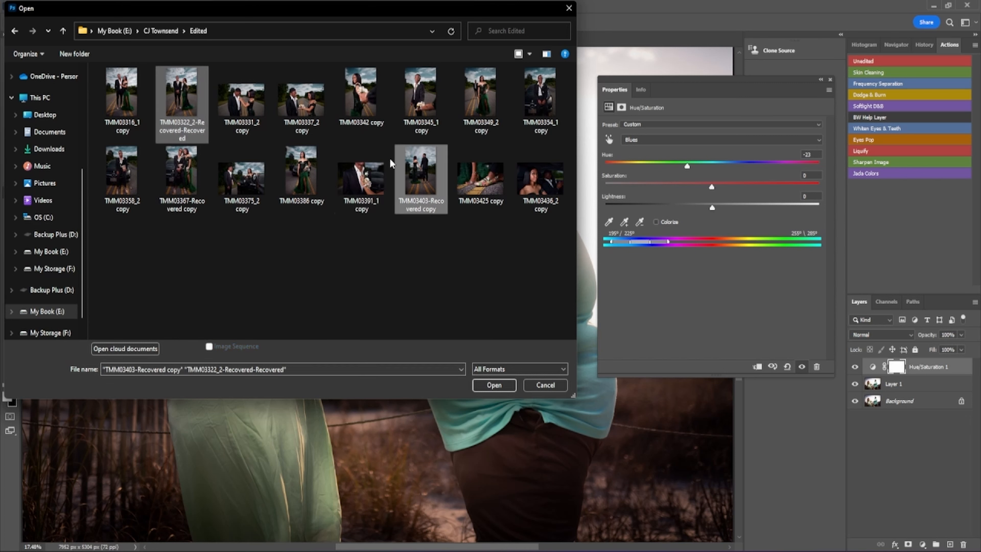
pyautogui.keyDown('ctrl'); pyautogui.click(309, 179); pyautogui.keyUp('ctrl')
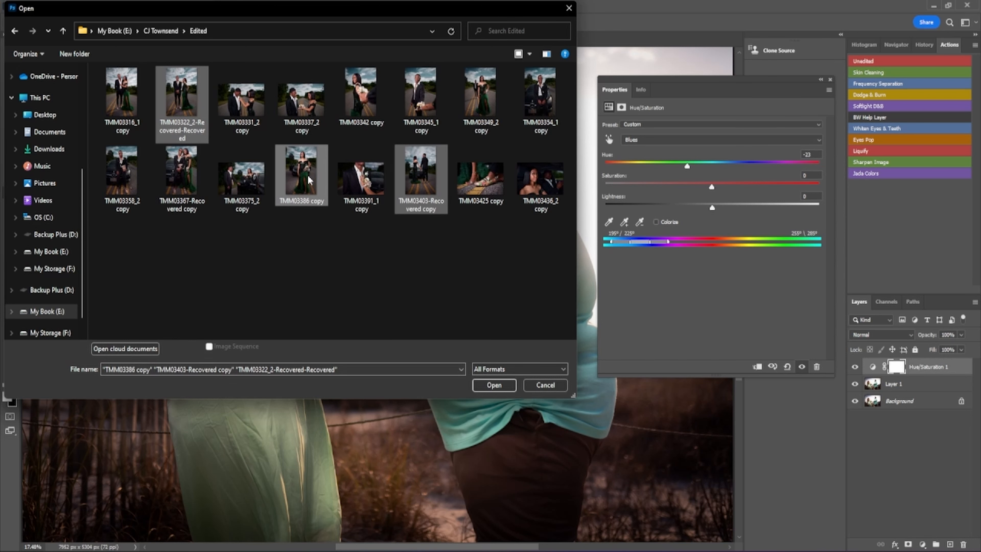
pyautogui.keyDown('ctrl'); pyautogui.click(118, 91); pyautogui.keyUp('ctrl')
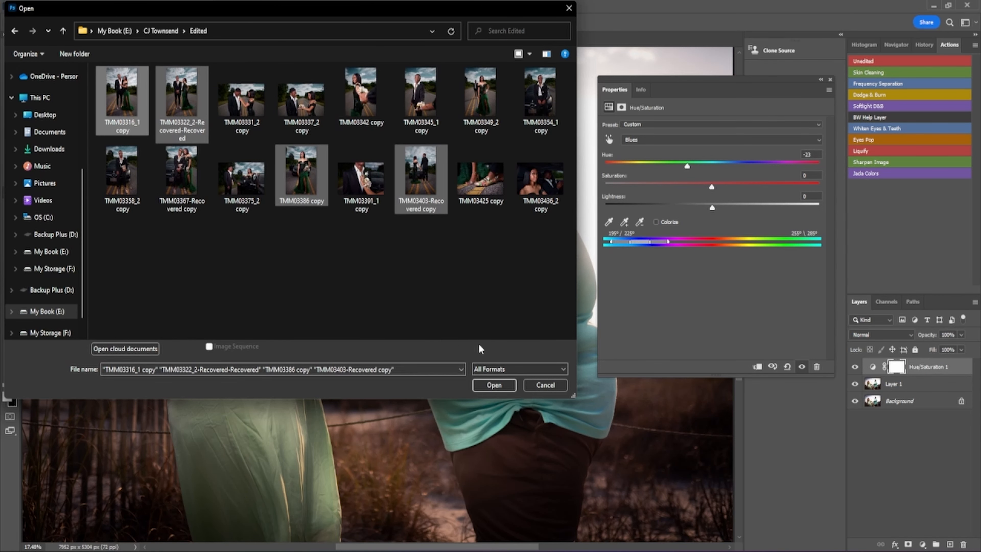
pyautogui.click(497, 386)
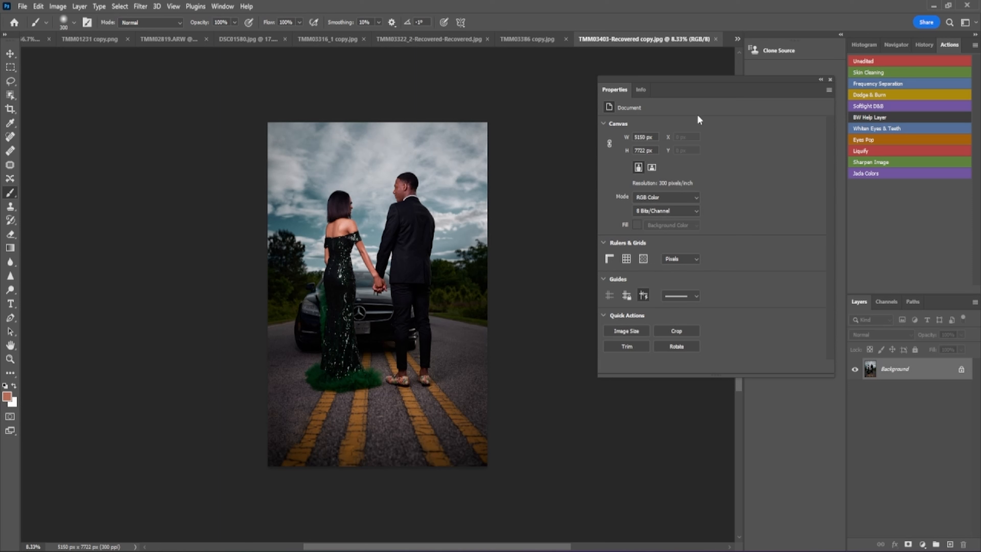
# - Review the newly opened photos, ending on TMM03322_2-Recovered-Recovered
pyautogui.click(532, 40)
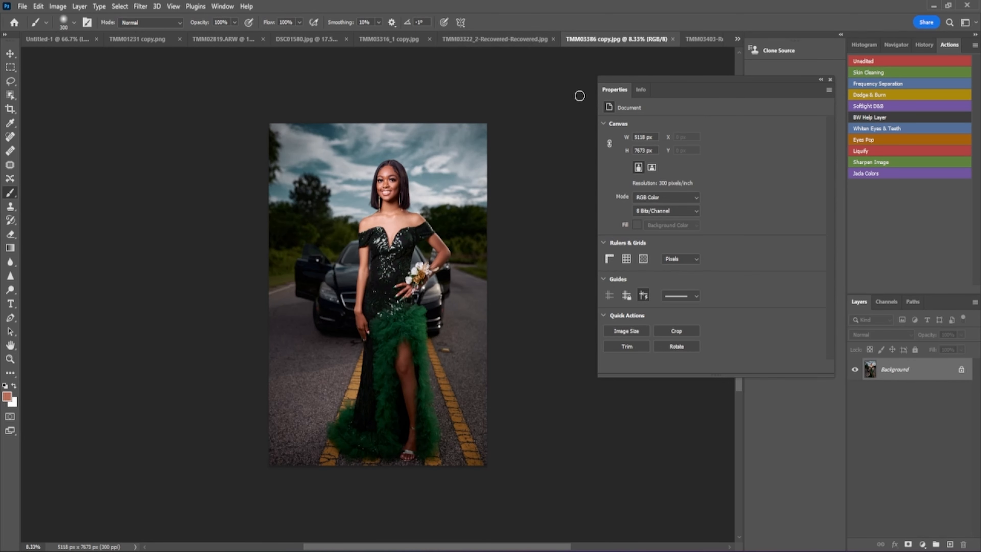
pyautogui.click(472, 39)
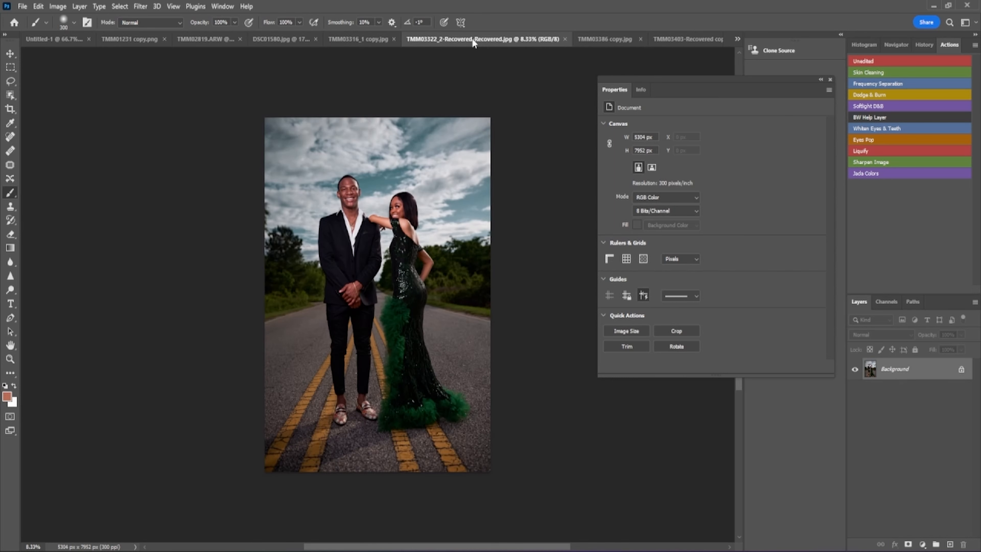
pyautogui.click(369, 40)
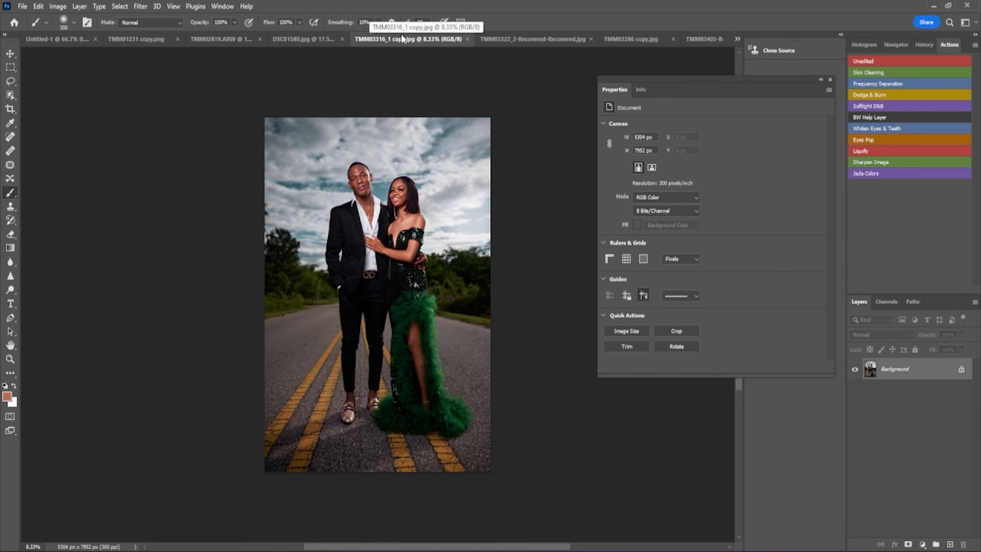
pyautogui.click(508, 38)
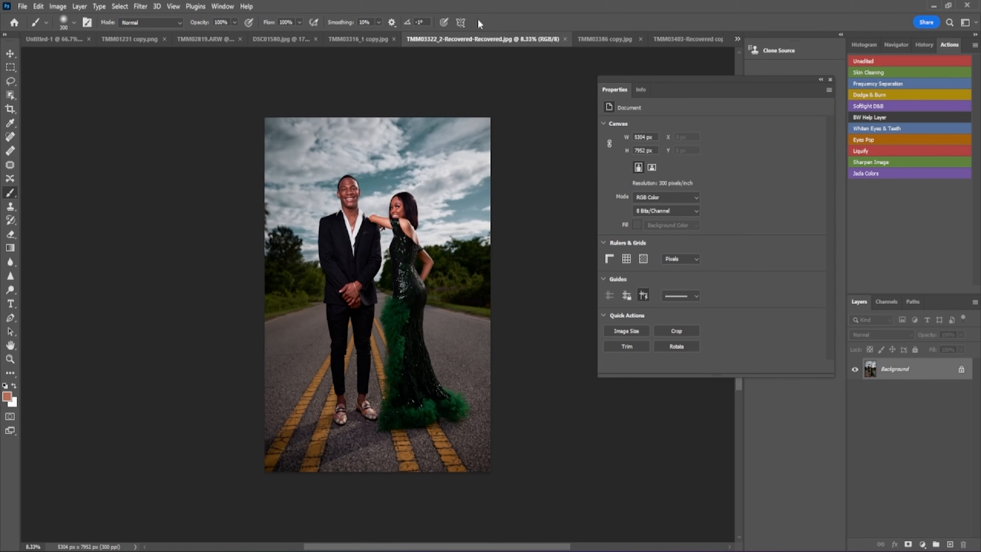
# - Open TMM03342 copy from the Edited folder
pyautogui.click(22, 6)
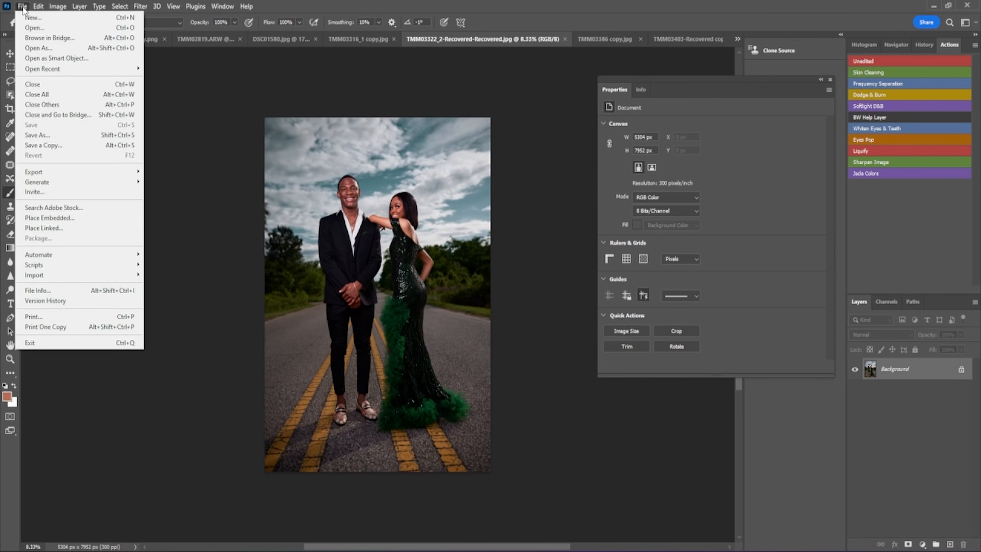
pyautogui.click(23, 25)
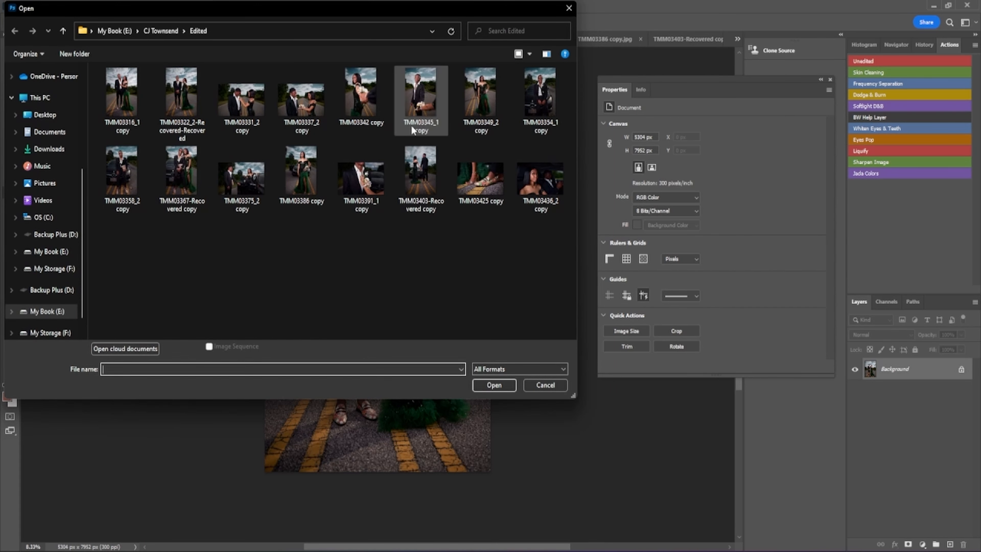
pyautogui.doubleClick(358, 99)
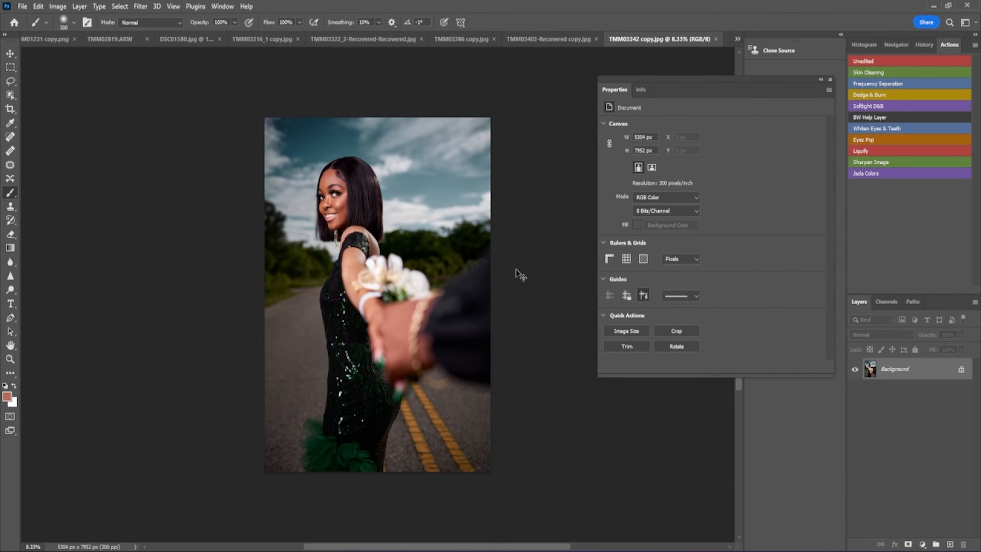
# - Fit the TMM03342 copy photo to the screen with Ctrl+0
pyautogui.hotkey('ctrl', '0')
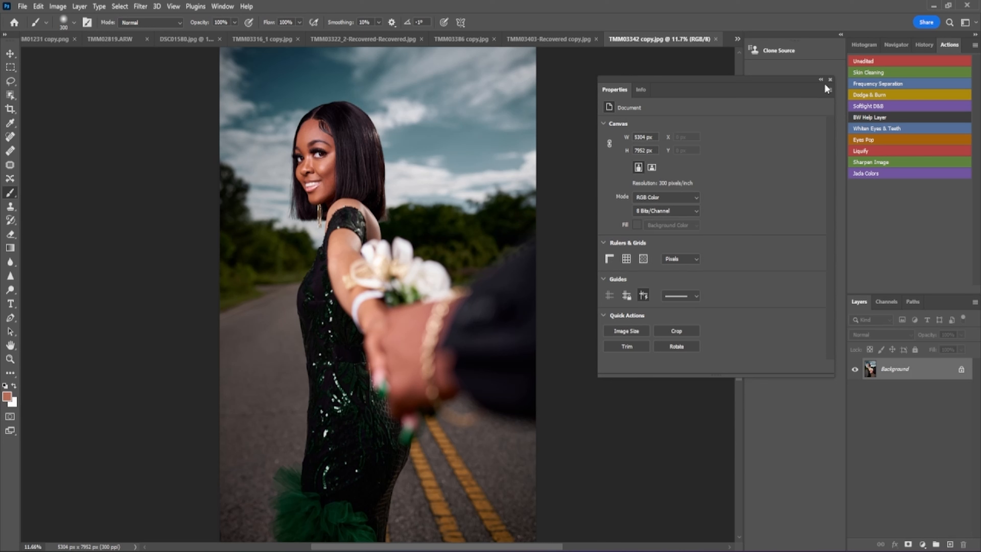
# - Close the document properties and run the Unedited action on the corsage photo
pyautogui.click(830, 79)
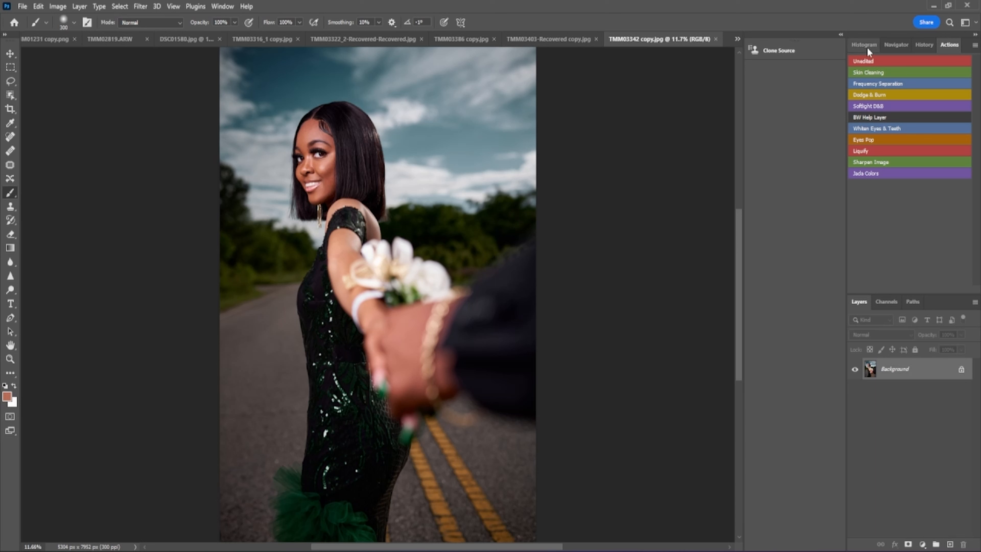
pyautogui.click(889, 60)
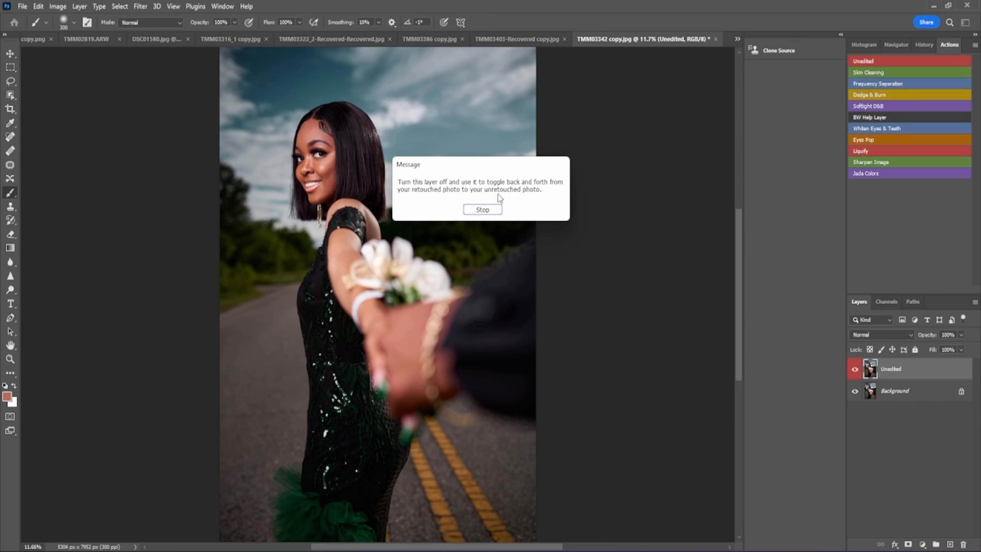
# - Hide the Unedited layer, select Background, and run the Skin Cleaning action, inspecting its group
pyautogui.click(482, 209)
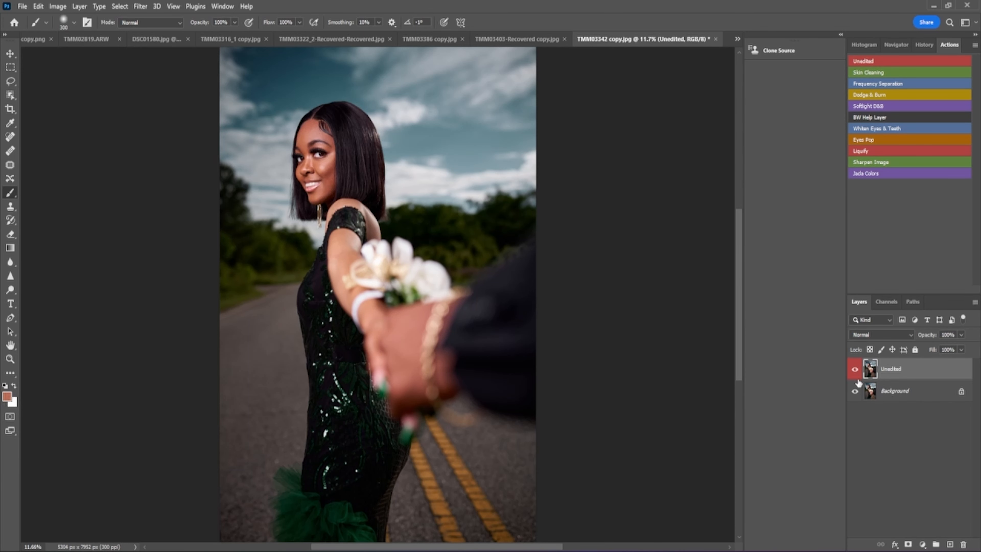
pyautogui.click(855, 369)
pyautogui.click(901, 393)
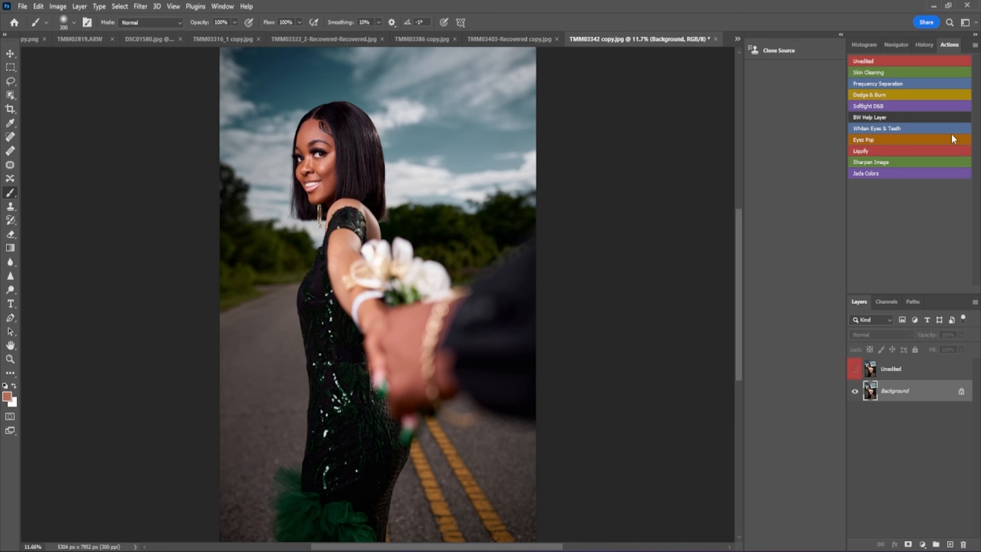
pyautogui.click(893, 73)
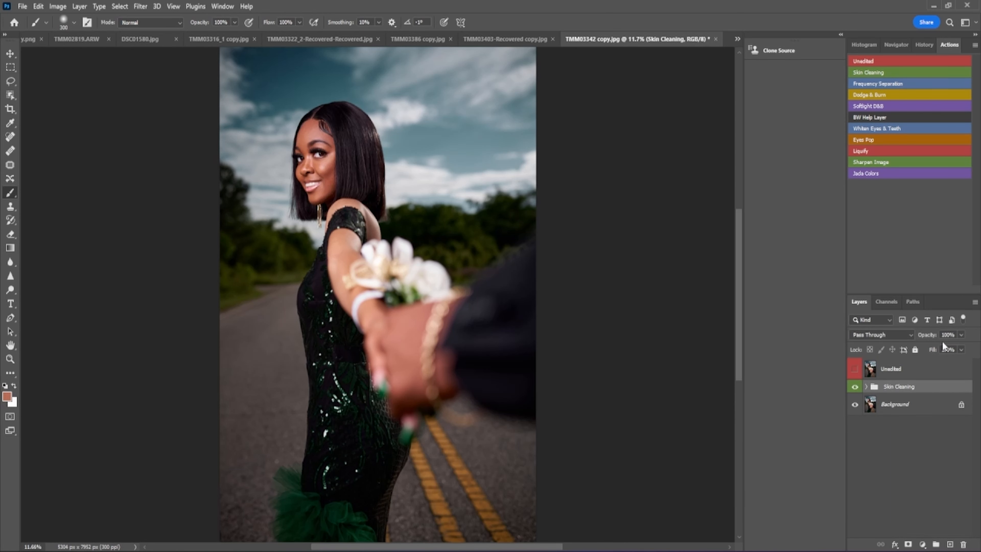
pyautogui.click(866, 387)
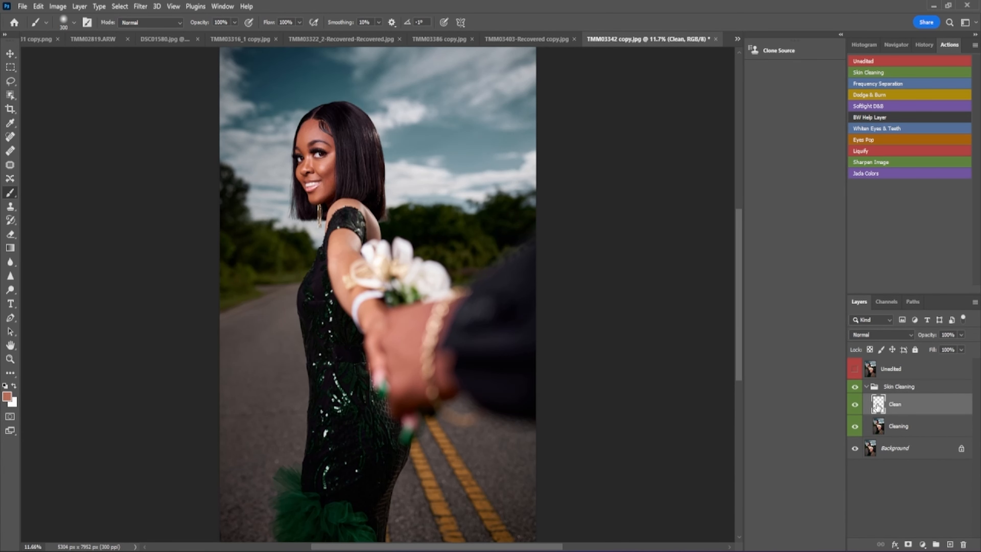
pyautogui.click(866, 386)
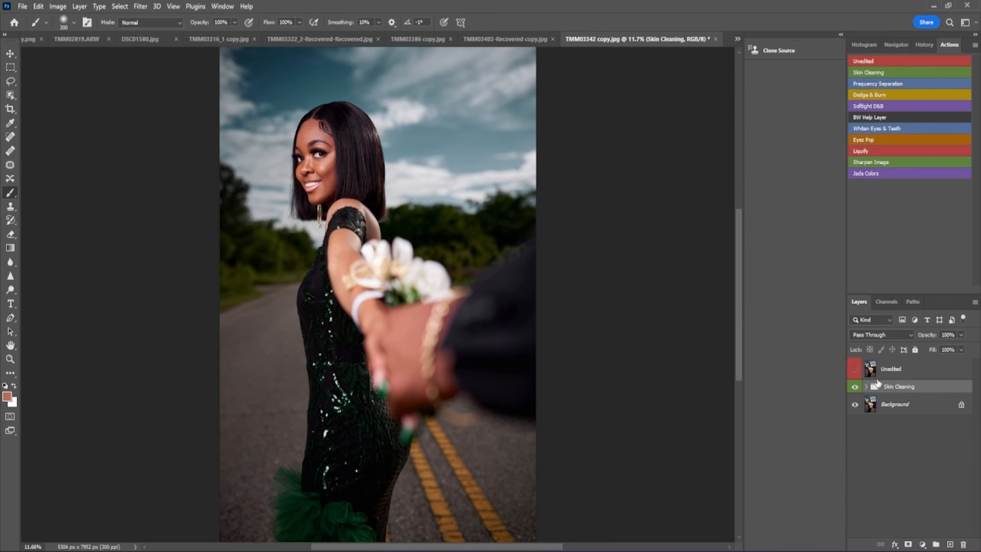
pyautogui.click(868, 386)
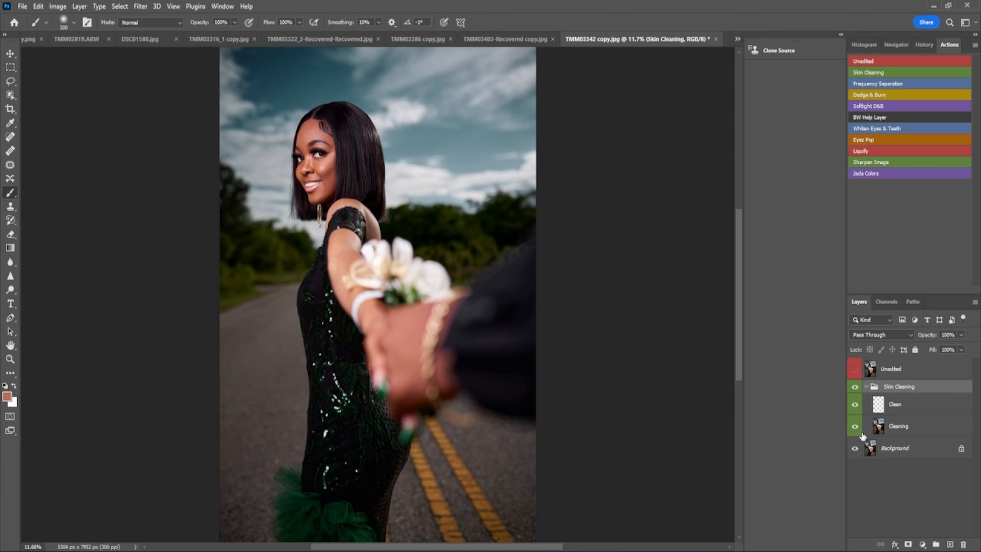
pyautogui.click(867, 386)
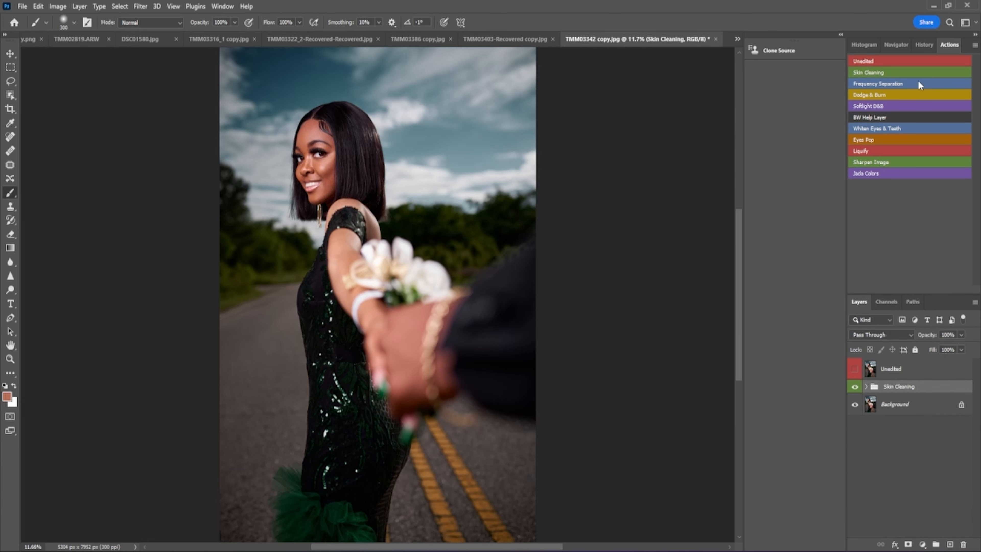
# - Run the Frequency Separation, Dodge & Burn and Softlight D&B actions, then enlarge the layers list
pyautogui.click(911, 84)
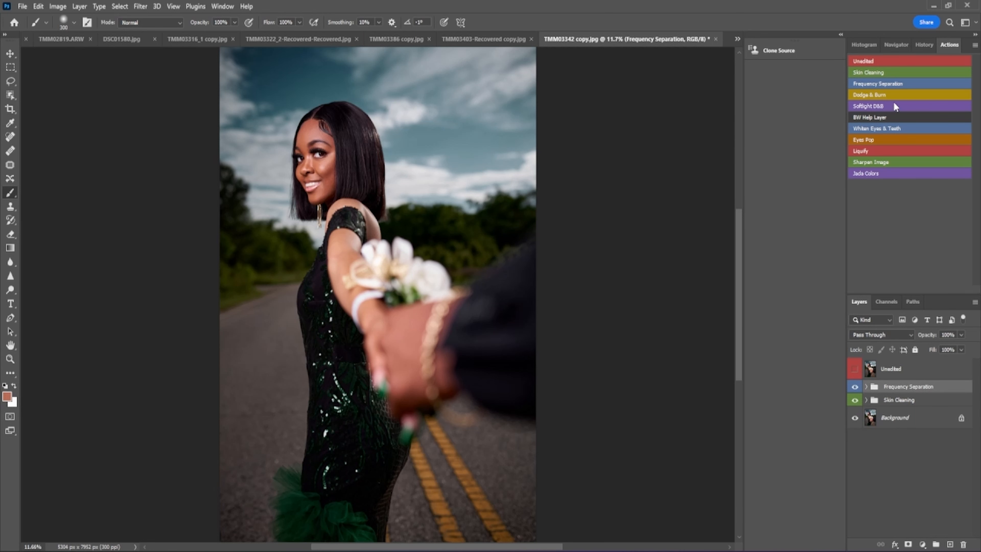
pyautogui.click(889, 94)
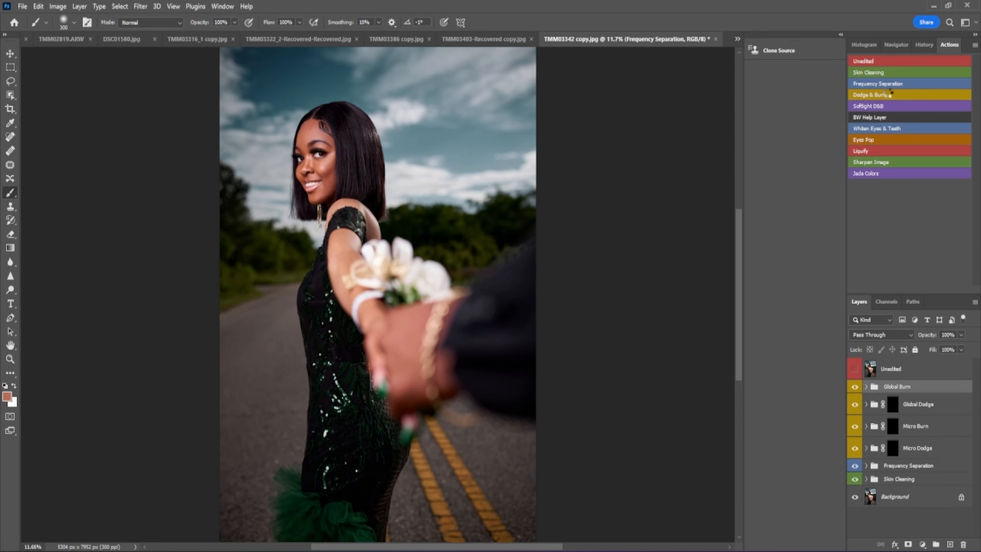
pyautogui.click(883, 106)
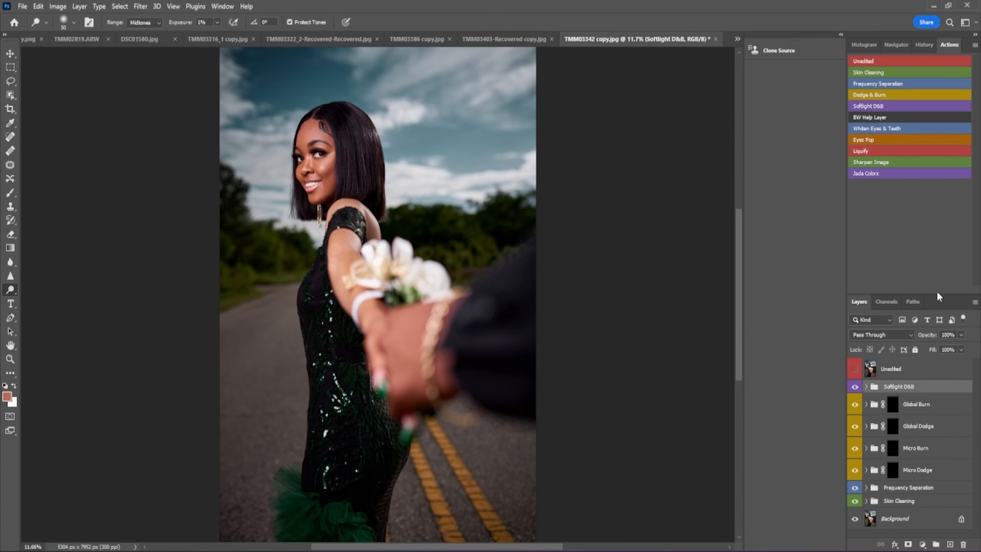
pyautogui.moveTo(937, 295); pyautogui.dragTo(946, 201)
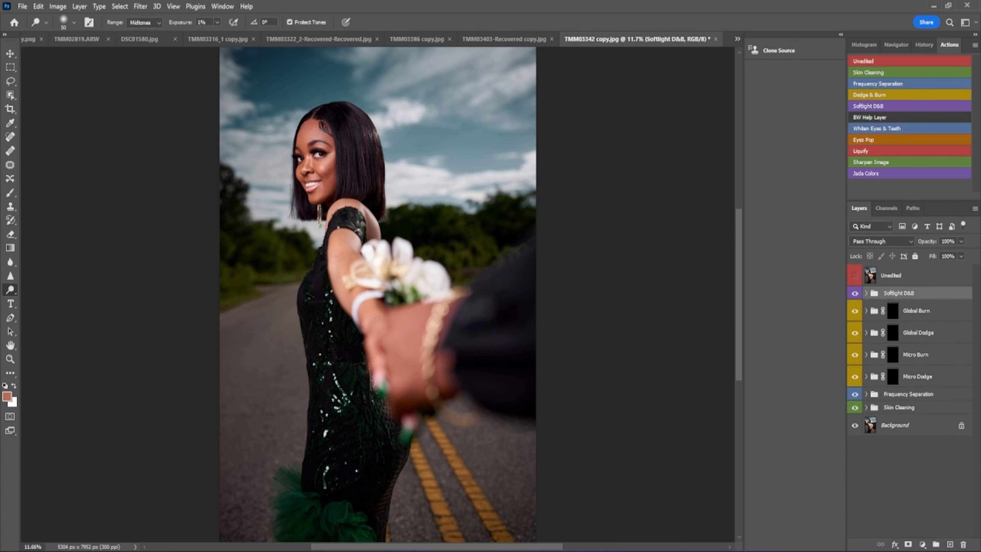
# - Create four empty layer groups and add a new Layer 1 inside Group 4
pyautogui.click(936, 544)
pyautogui.click(936, 545)
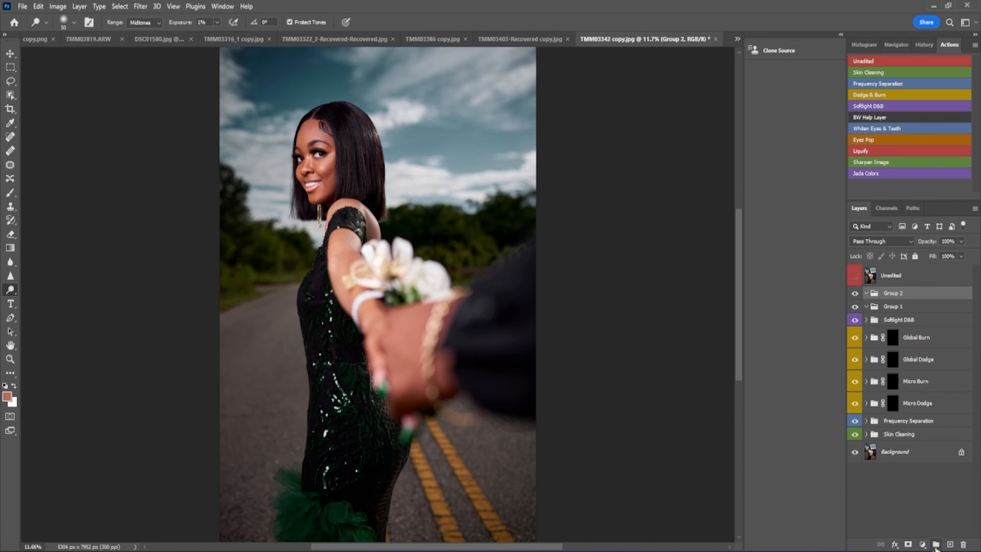
pyautogui.click(937, 545)
pyautogui.click(936, 545)
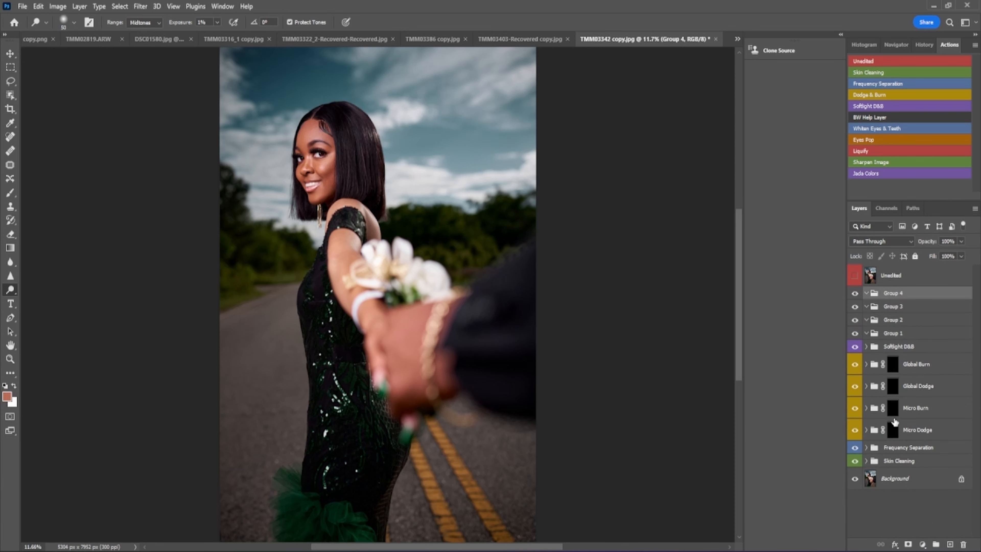
pyautogui.click(951, 545)
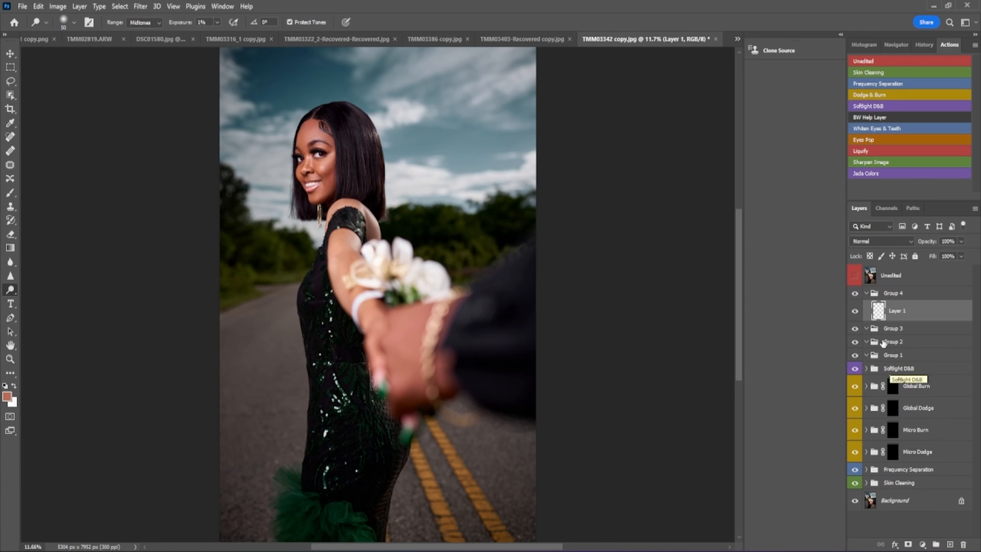
# - Delete Group 3 down through the Skin Cleaning group
pyautogui.click(899, 329)
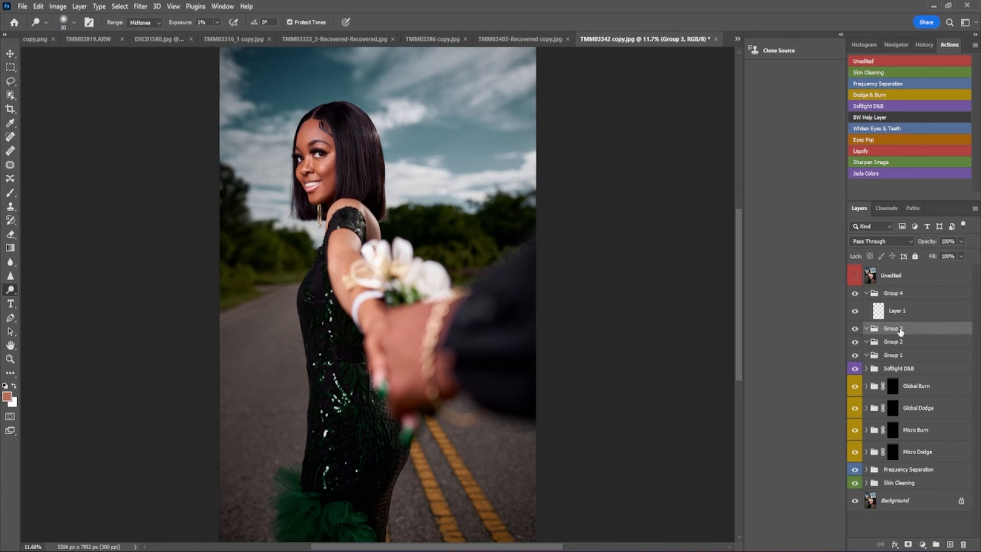
pyautogui.keyDown('shift'); pyautogui.click(906, 483); pyautogui.keyUp('shift')
pyautogui.press('Delete')
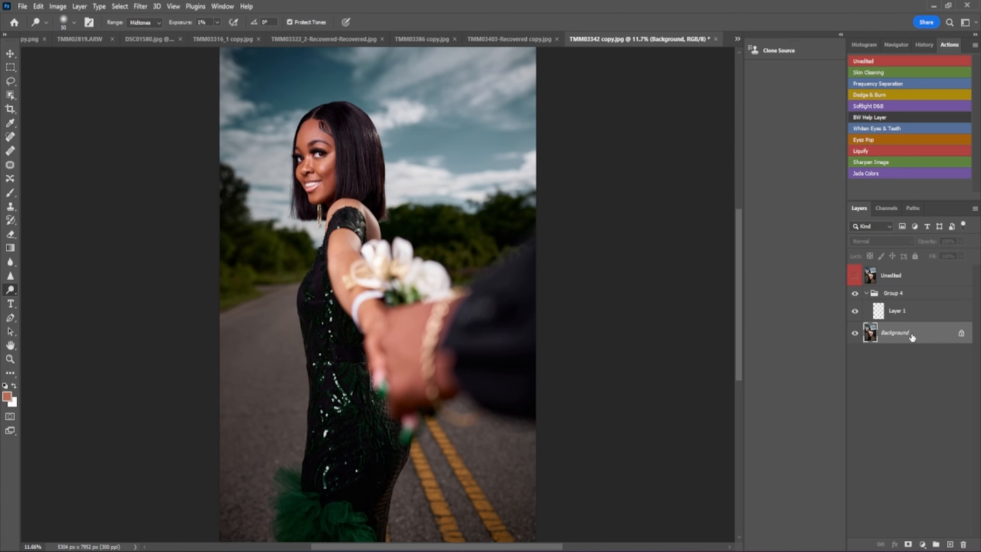
# - Duplicate Background into Group 4 beneath Layer 1 and rename the group with the client's name
pyautogui.hotkey('ctrl', 'j')
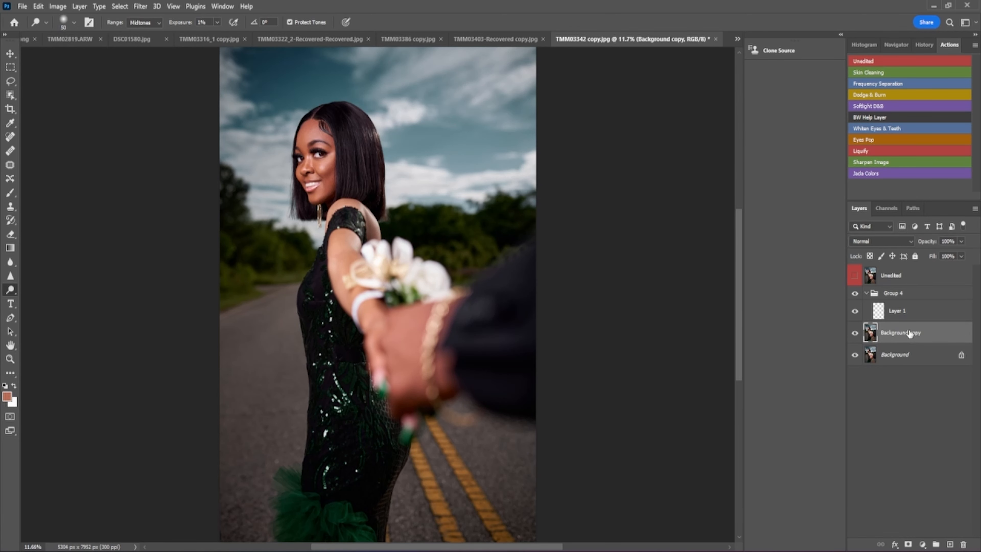
pyautogui.moveTo(910, 333); pyautogui.dragTo(915, 321)
pyautogui.doubleClick(896, 293)
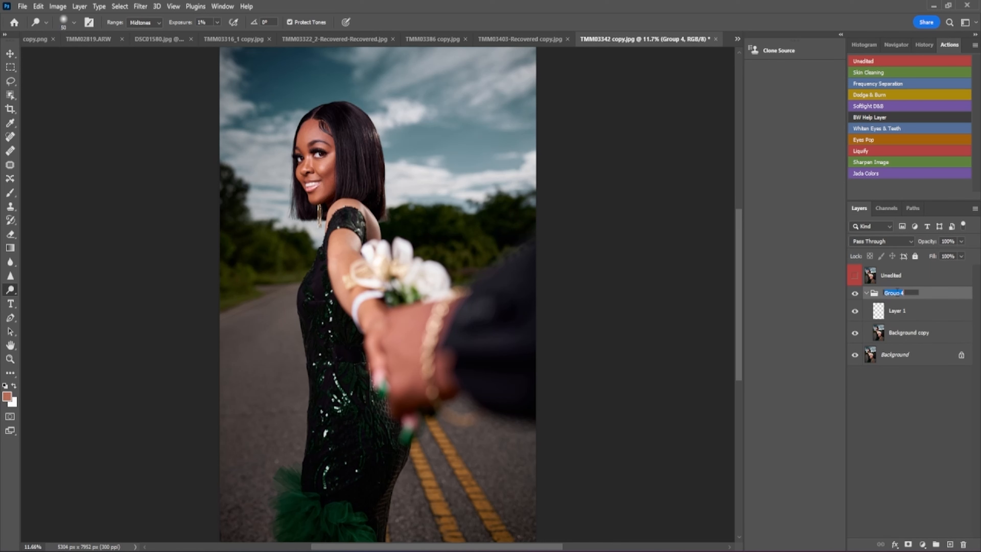
pyautogui.press('Return')
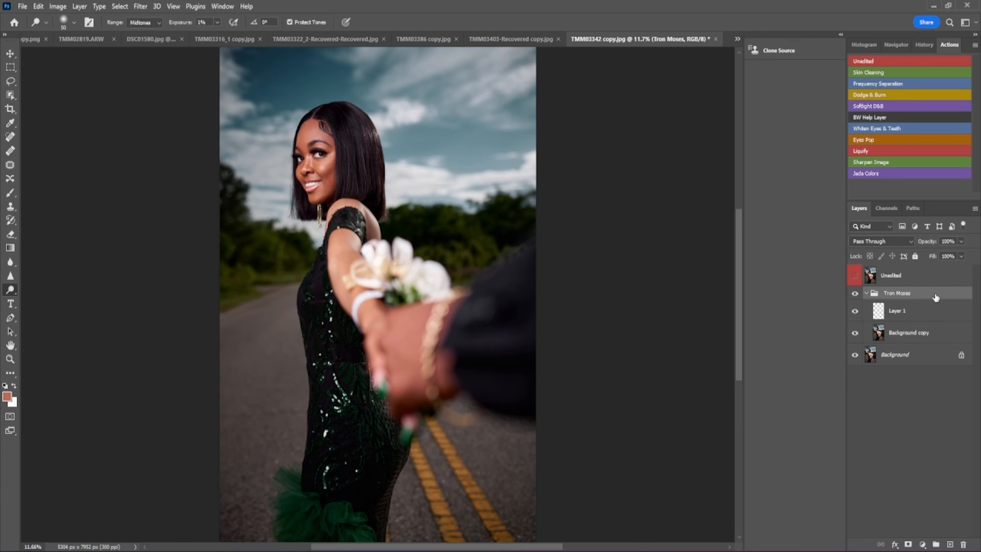
# - Label the client-named group Violet, collapse and re-expand it, then bring up the adjustment layer list
pyautogui.rightClick(902, 297)
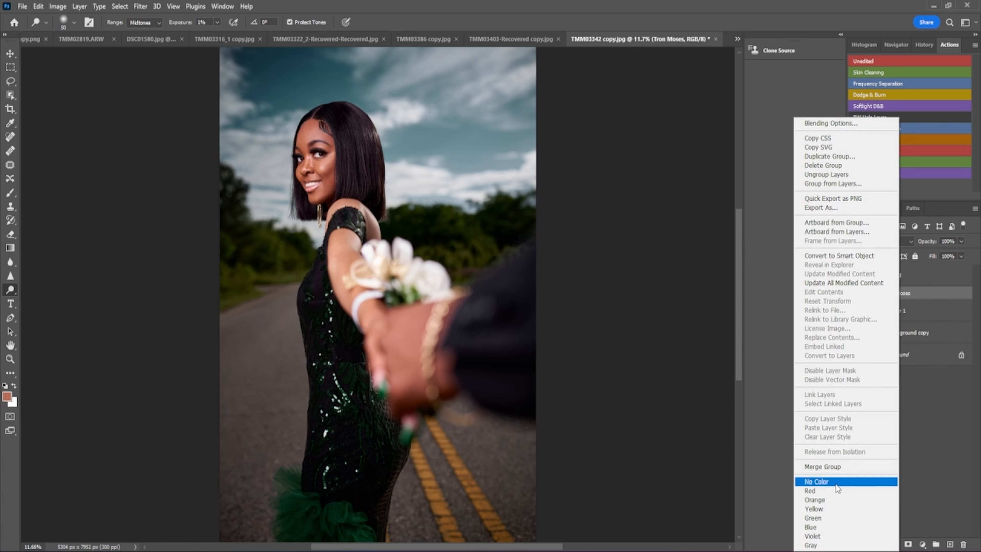
pyautogui.click(824, 536)
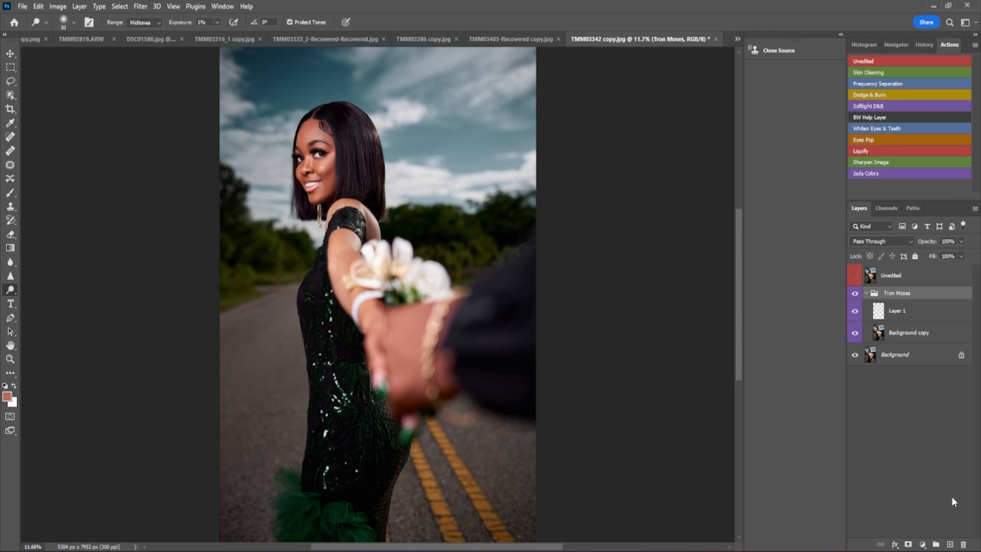
pyautogui.click(866, 293)
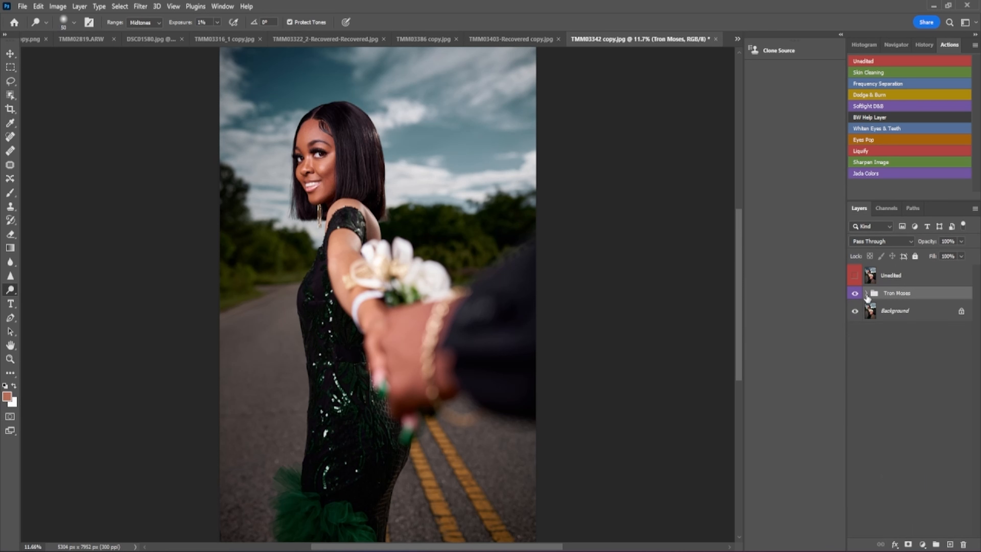
pyautogui.click(867, 293)
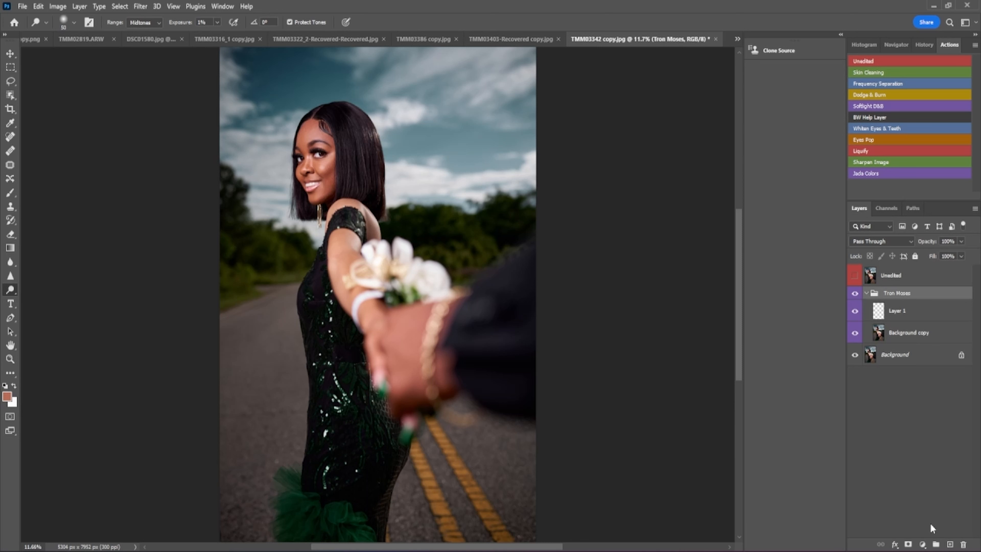
pyautogui.click(923, 545)
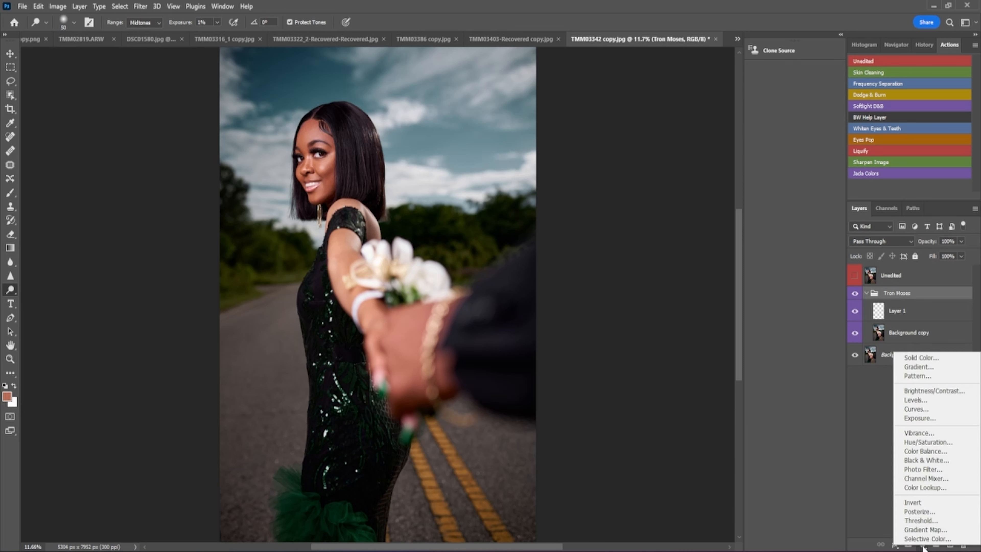